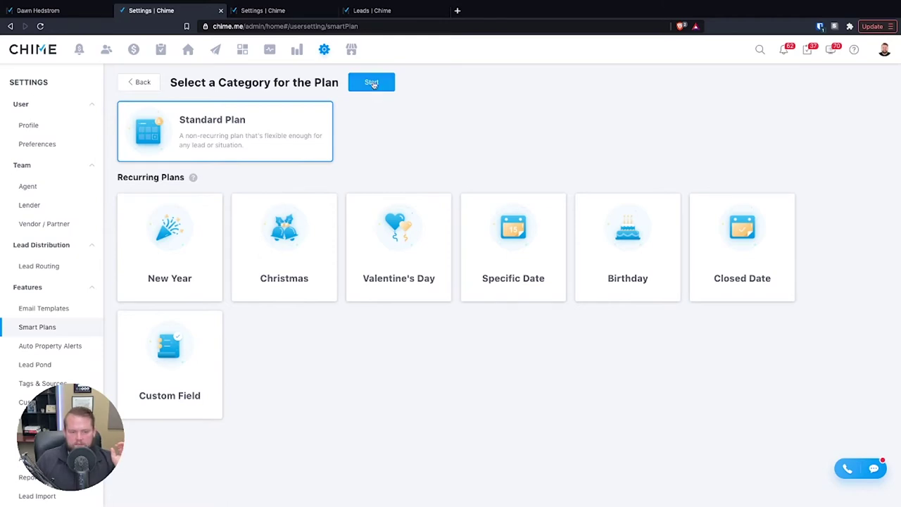
- Begin a new Standard Plan from the Smart Plans category chooser
left_click(373, 83)
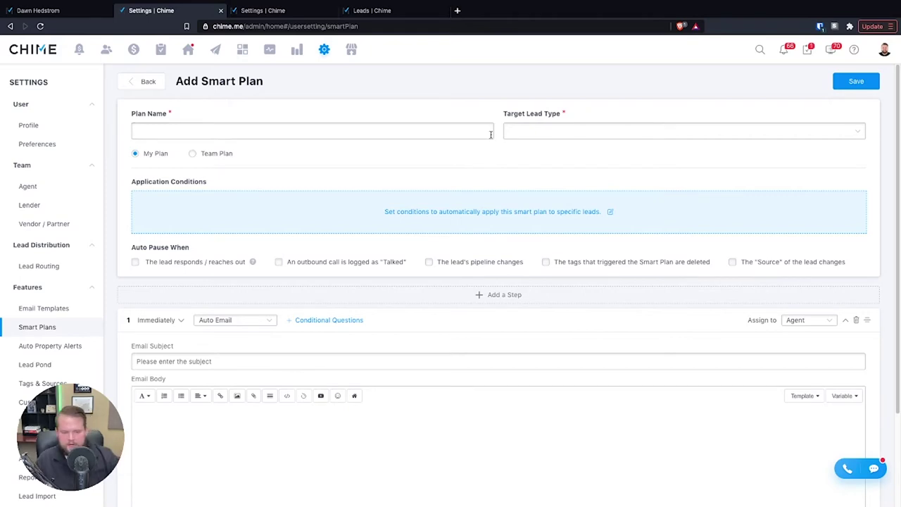
- Name the plan 'Buyers Nurture 6 to 12 months out'
left_click(356, 125)
type("Buyers Nurture 6 to 12")
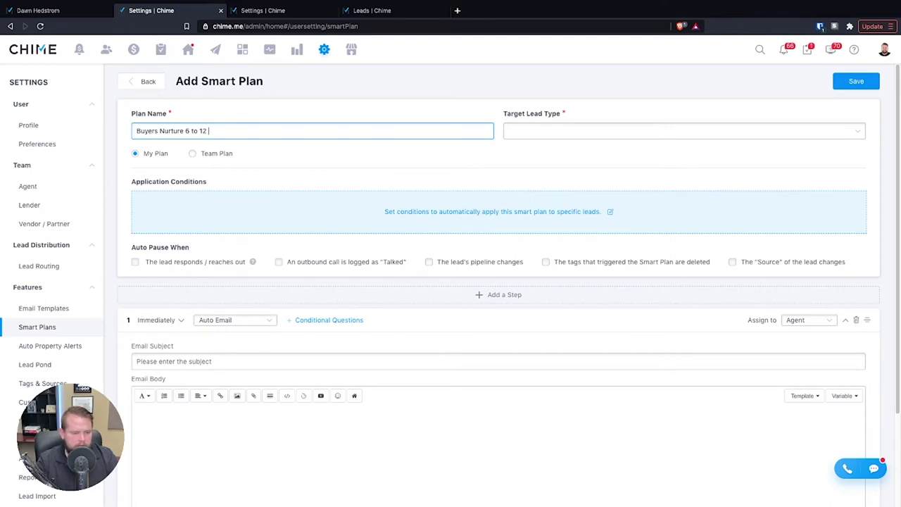
type("out")
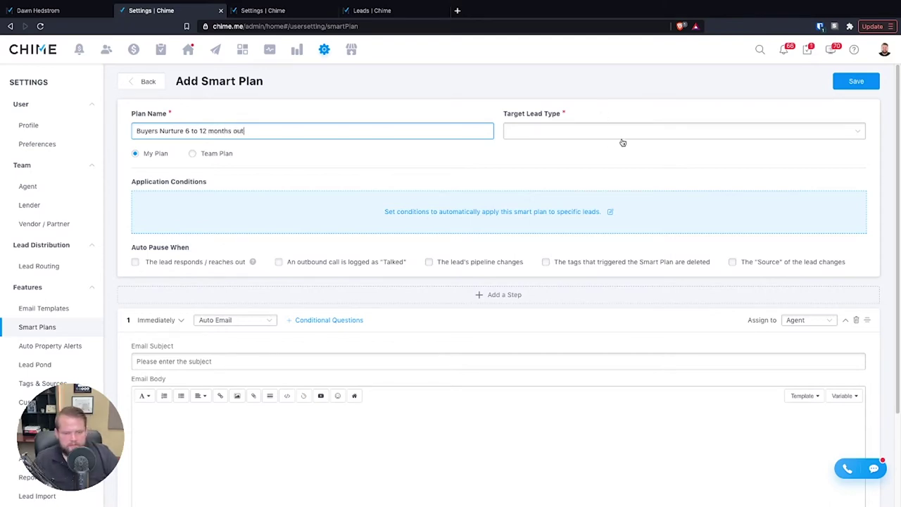
- Target the plan at Buyer leads and bring up its Application Conditions
left_click(614, 134)
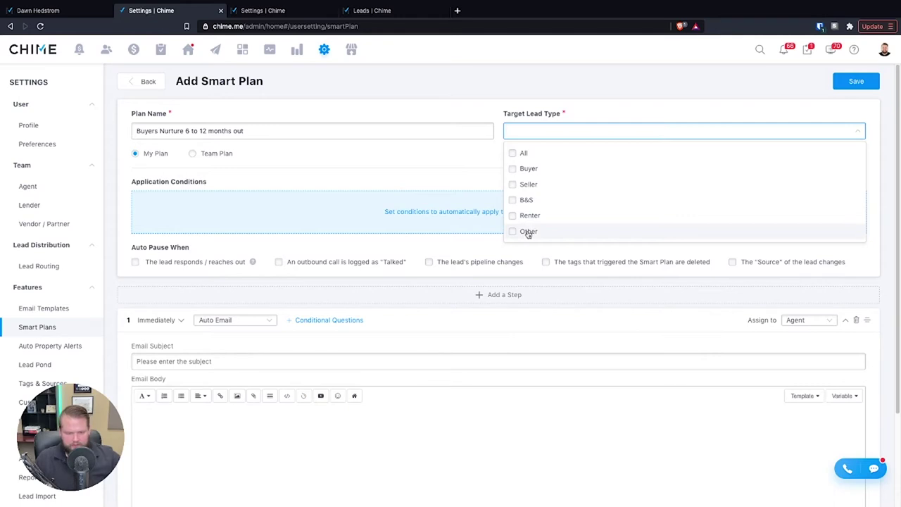
left_click(527, 169)
left_click(468, 164)
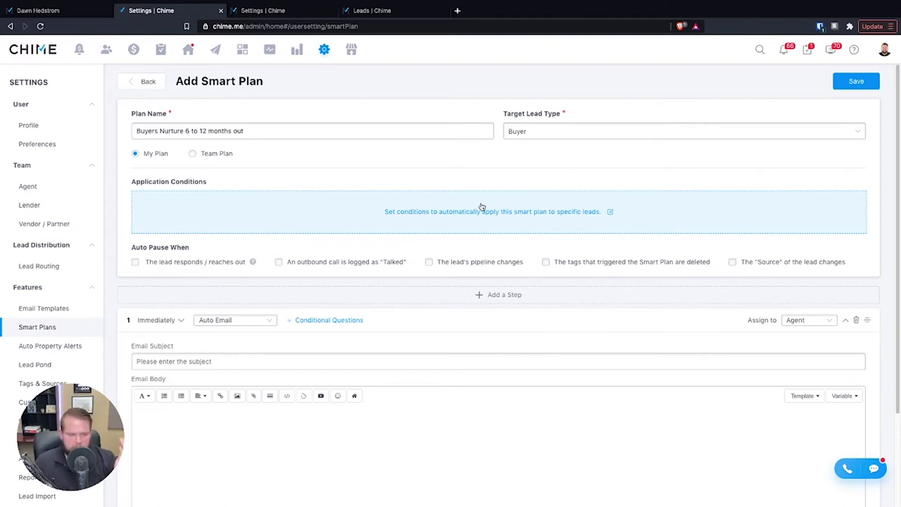
left_click(533, 220)
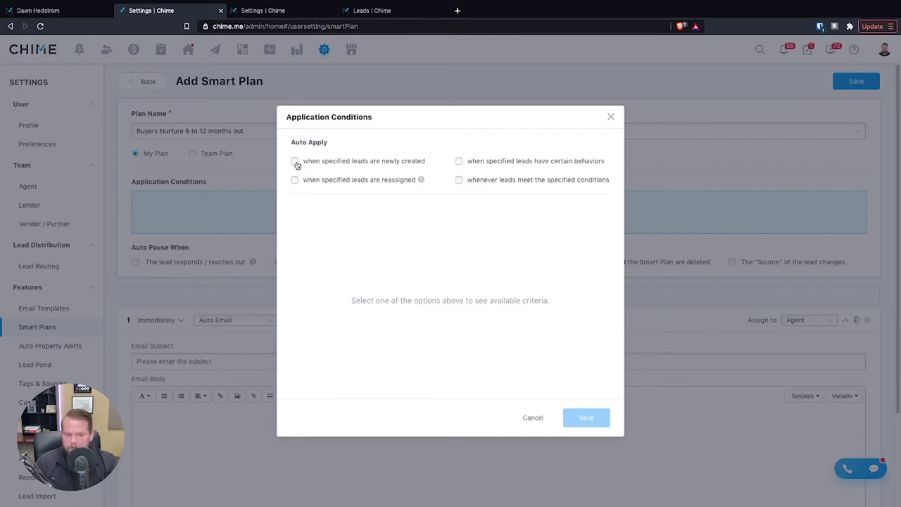
- Try auto-applying to newly created leads with Facebook Ads as the lead source
left_click(295, 162)
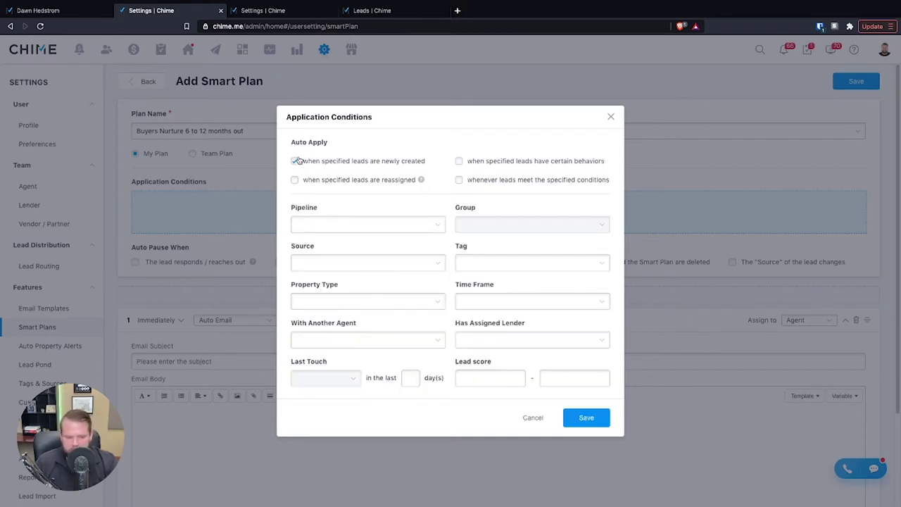
left_click(378, 262)
scroll(391, 351, "down", 3)
scroll(386, 355, "down", 1)
left_click(338, 322)
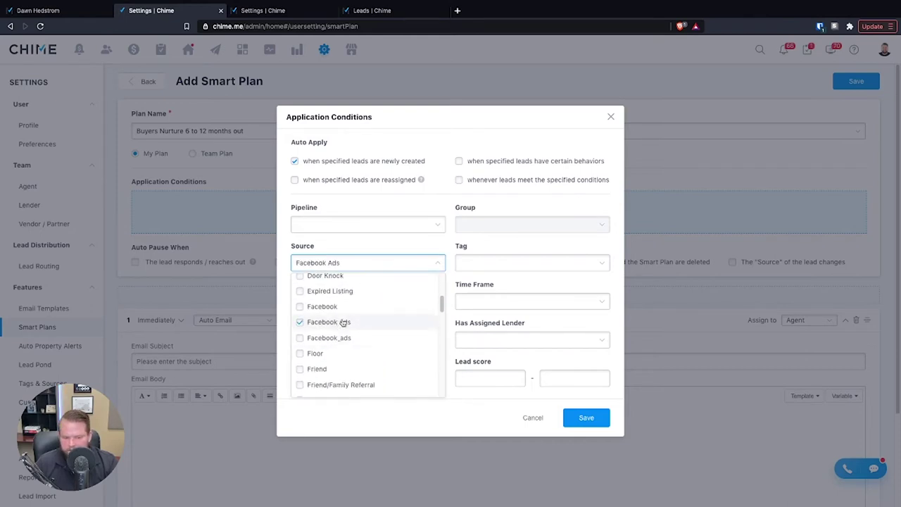
left_click(404, 214)
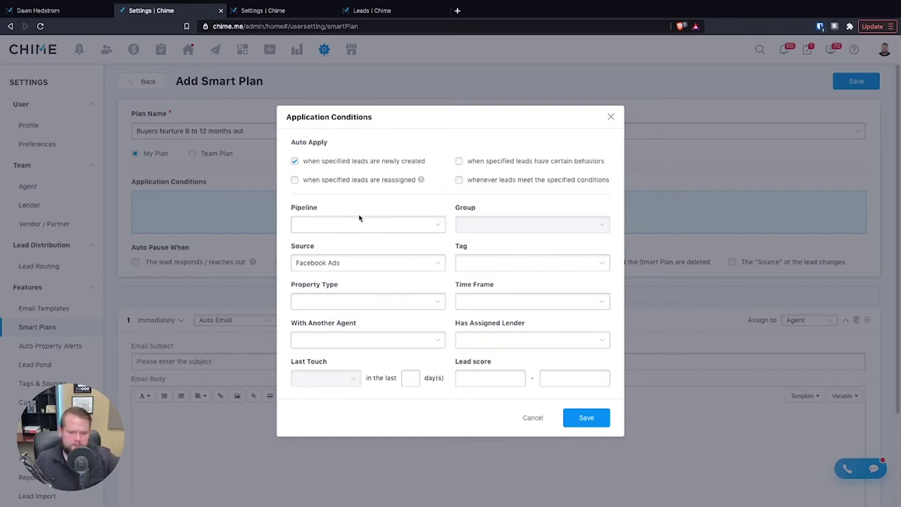
- Apply whenever leads meet the specified conditions, with Source set to All, then go to the leads list
left_click(295, 161)
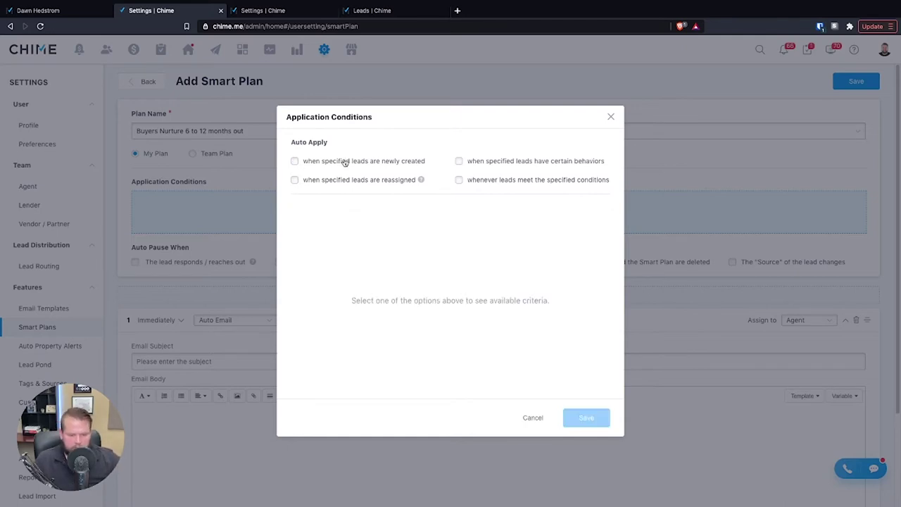
left_click(460, 180)
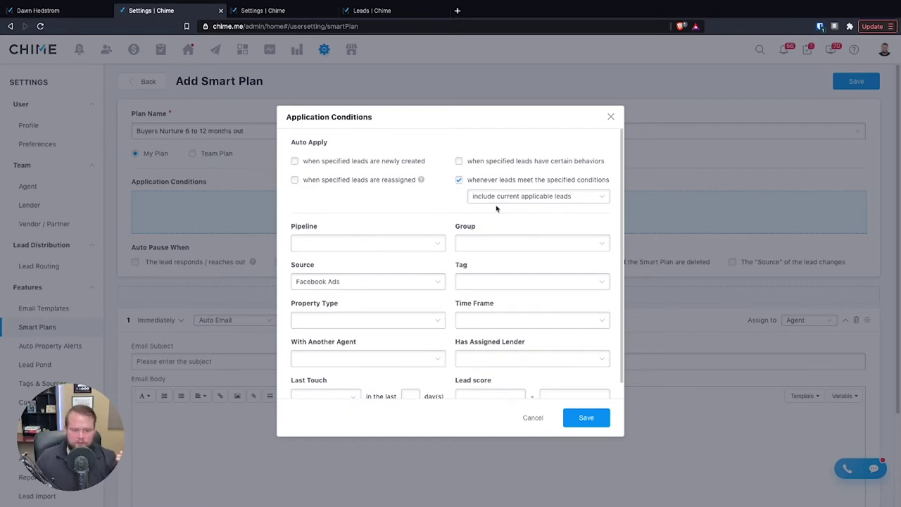
left_click(352, 284)
scroll(356, 333, "down", 3)
scroll(328, 361, "up", 3)
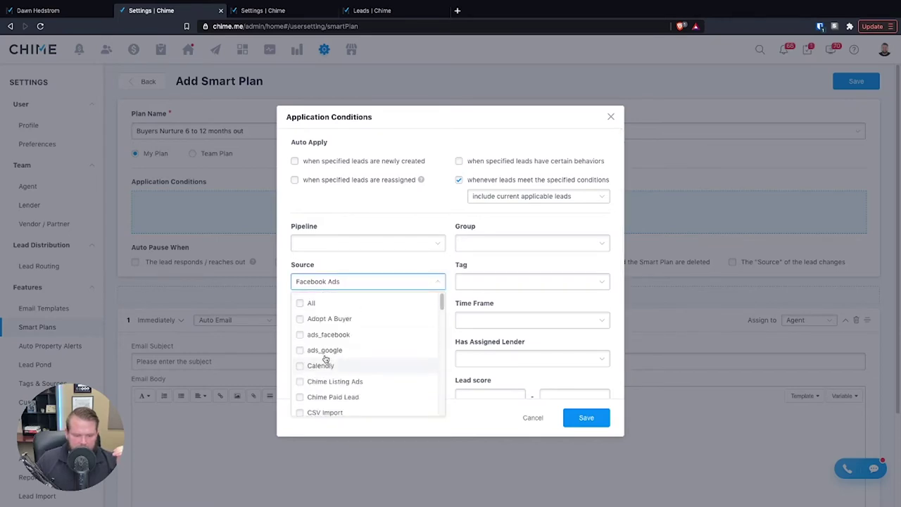
left_click(306, 304)
left_click(342, 264)
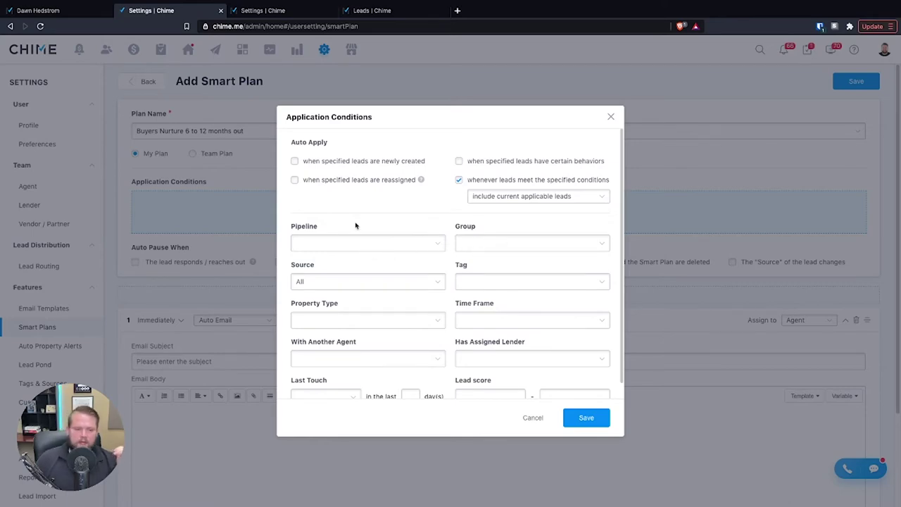
left_click(405, 16)
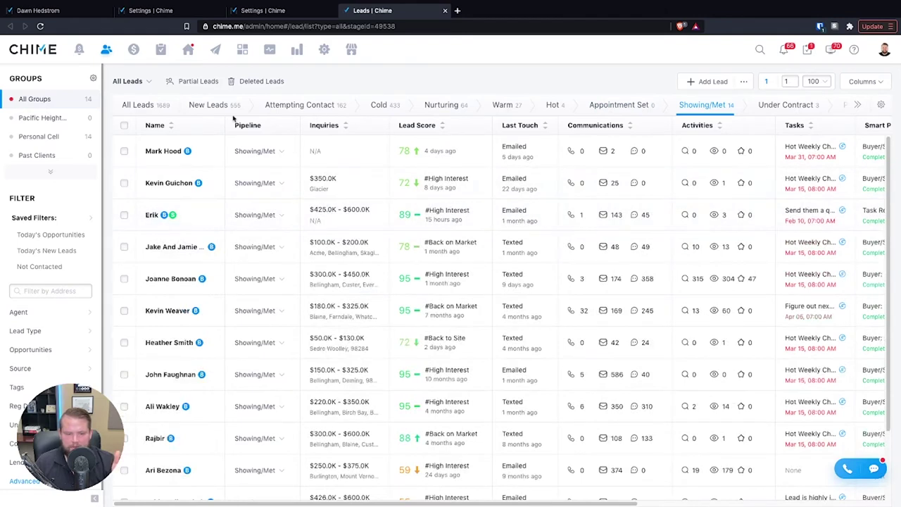
- Scroll through the leads list's pipeline stage tabs, then return to the smart plan settings
mouse_move(518, 121)
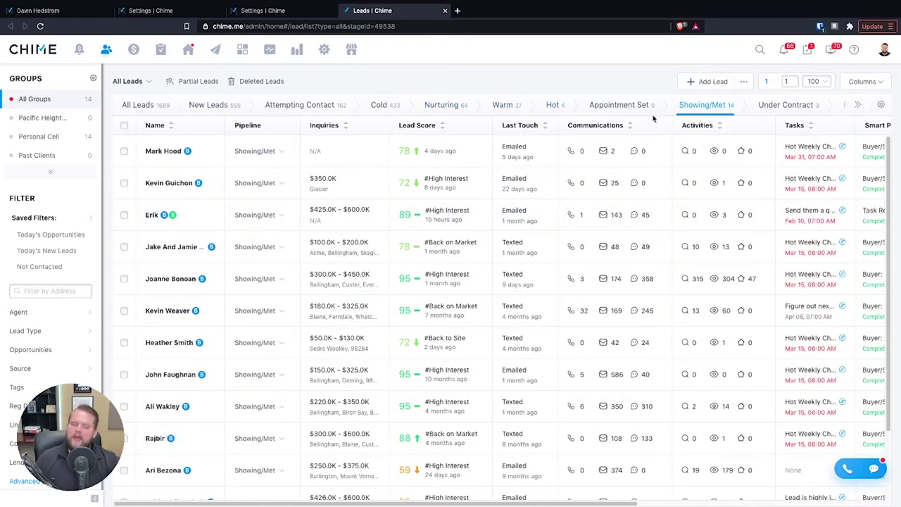
left_click(857, 106)
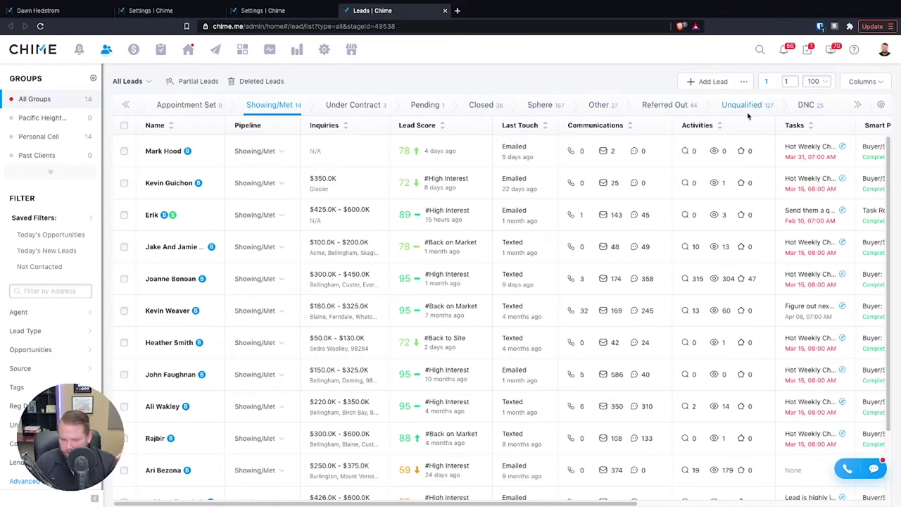
mouse_move(162, 121)
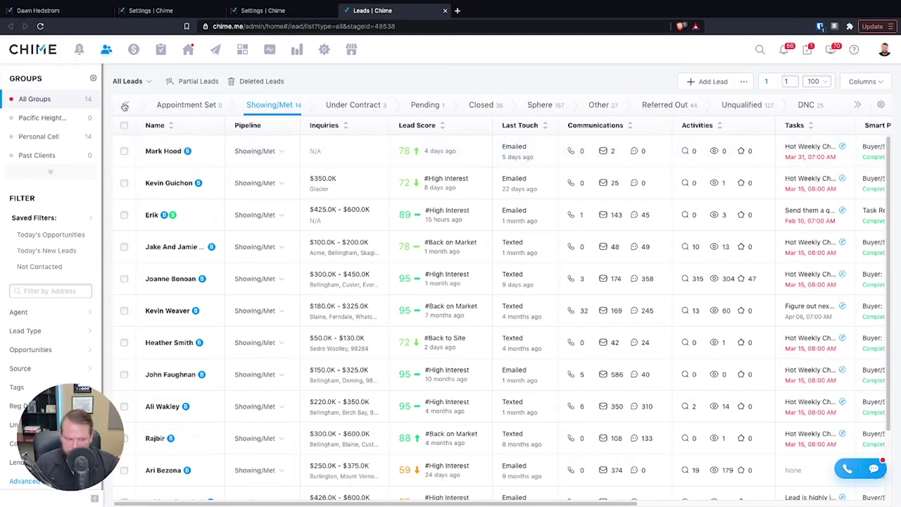
left_click(125, 104)
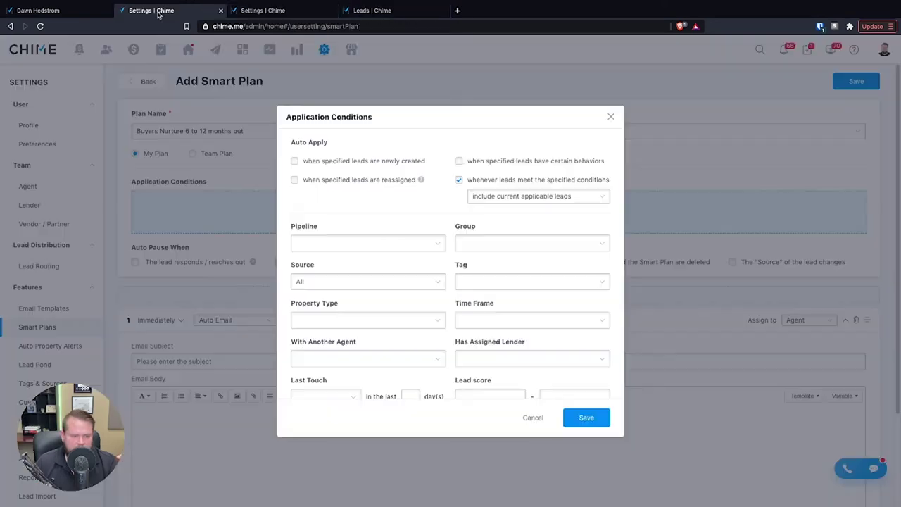
left_click(158, 13)
- Limit the plan to Cold and Nurturing pipeline stages with a 6-12 time frame
left_click(364, 243)
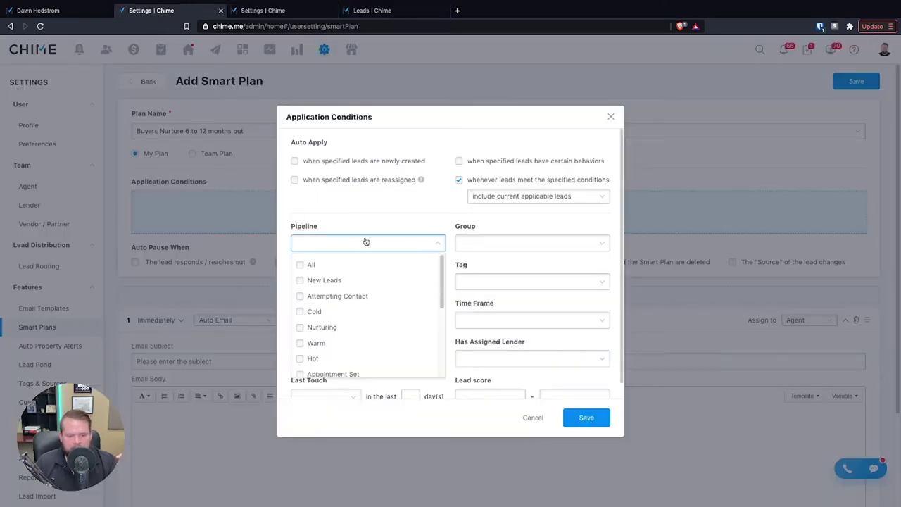
left_click(348, 312)
left_click(335, 328)
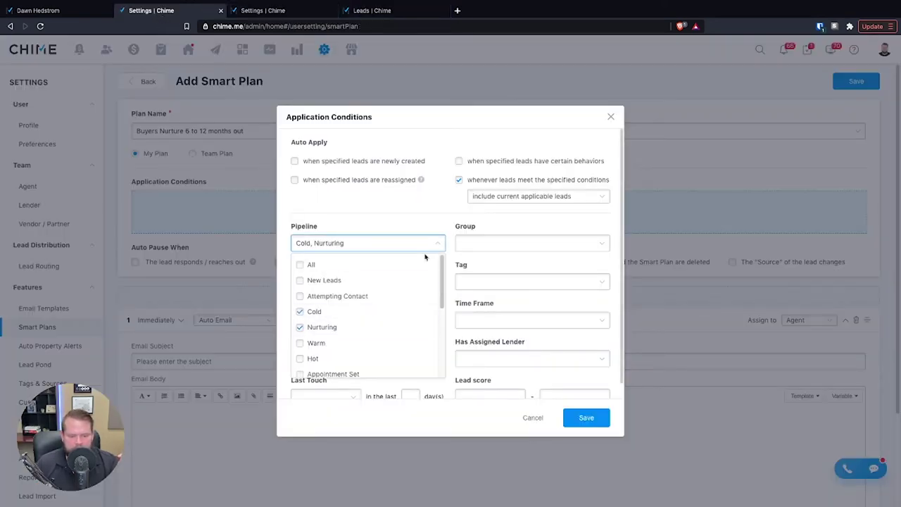
left_click(529, 320)
left_click(538, 405)
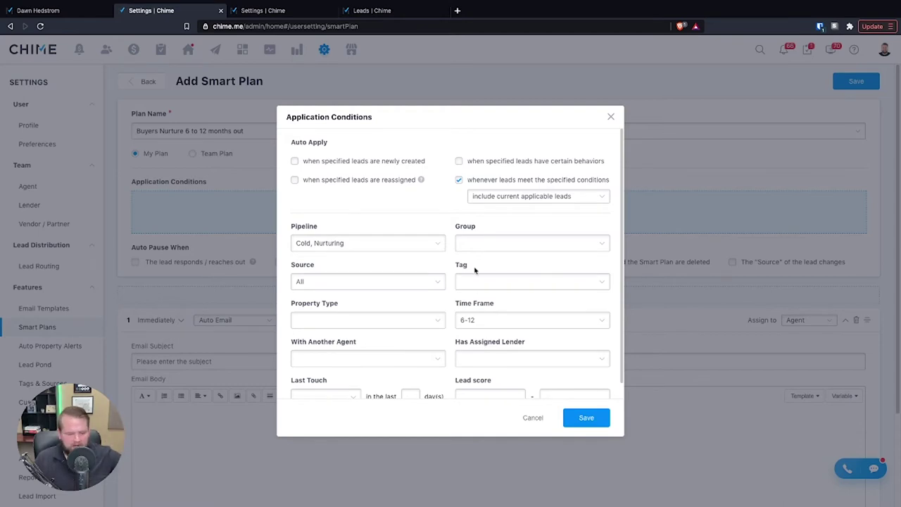
- Require the February tag and No Property Type, applying when leads show certain behaviors
left_click(493, 285)
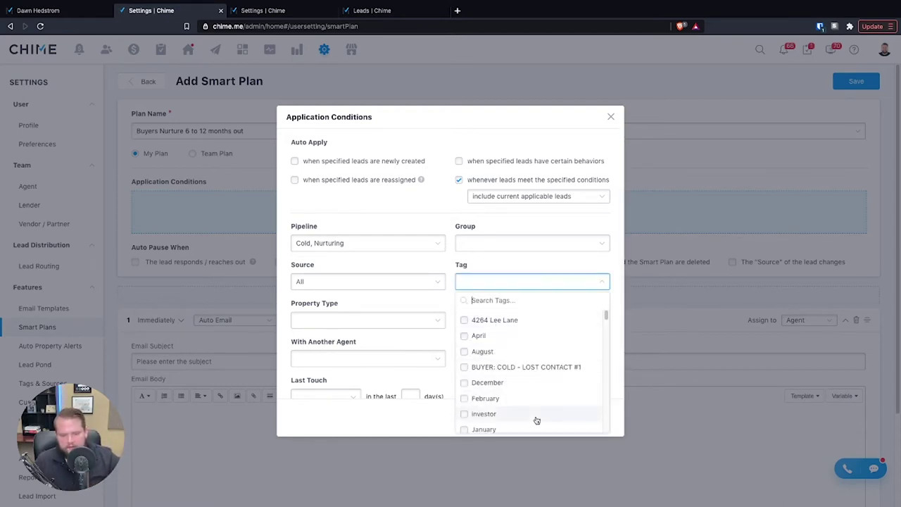
left_click(493, 398)
left_click(366, 319)
left_click(304, 359)
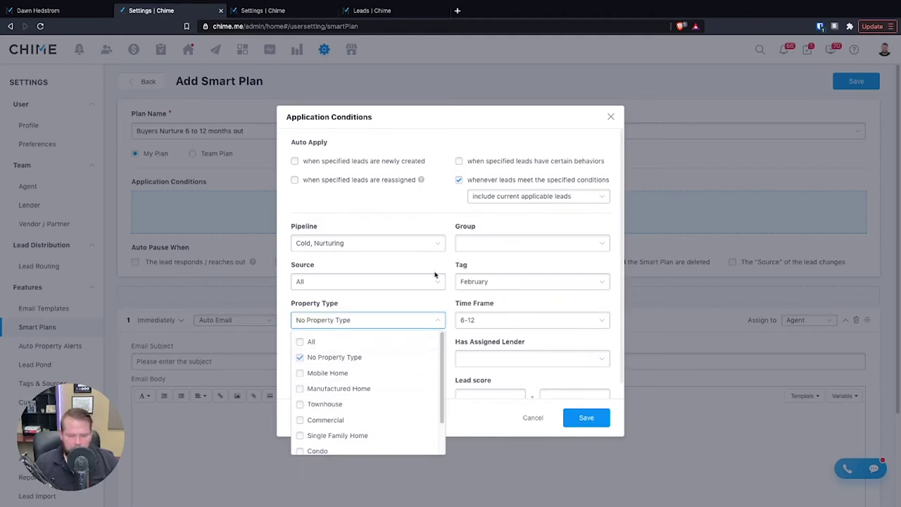
left_click(343, 359)
scroll(343, 359, "down", 1)
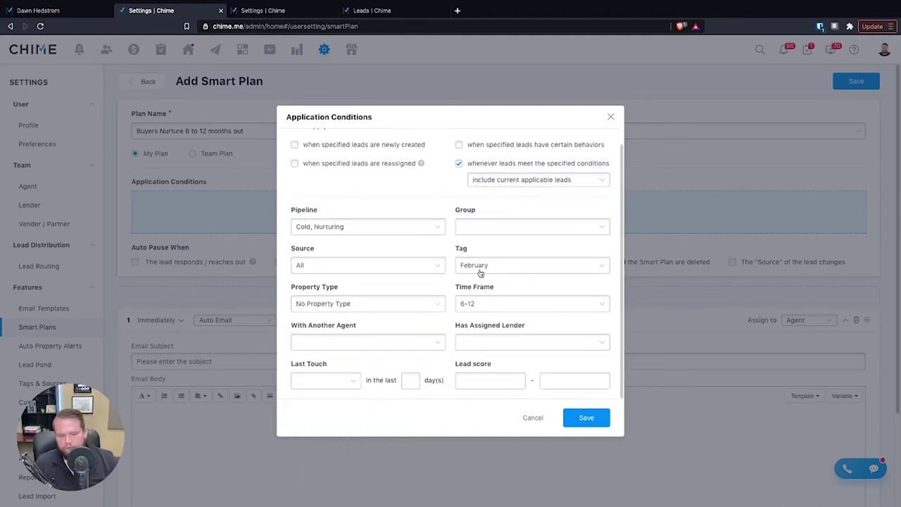
scroll(425, 326, "up", 1)
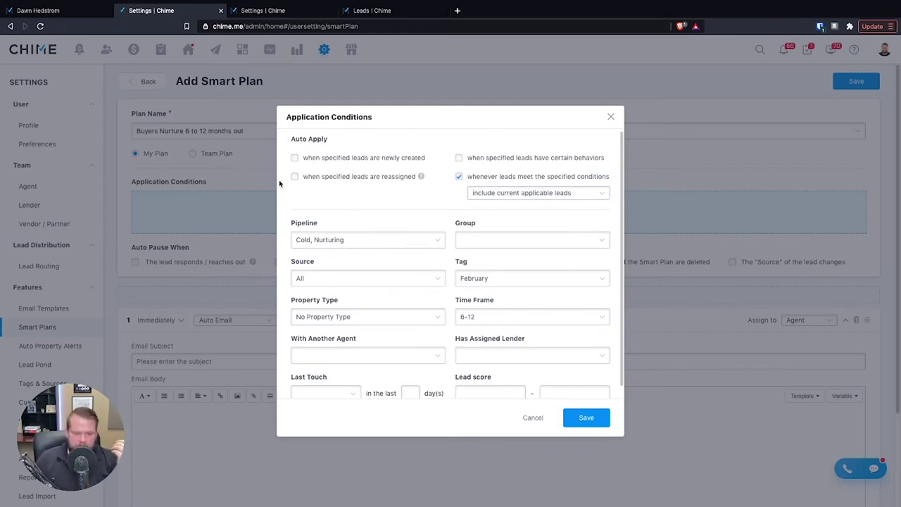
left_click(459, 158)
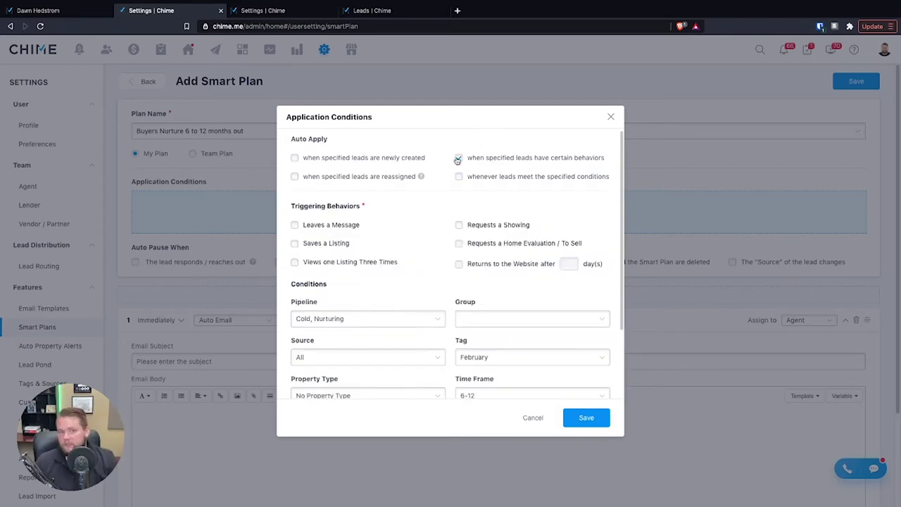
- Revert to applying whenever conditions are met and remove the February tag condition
left_click(459, 177)
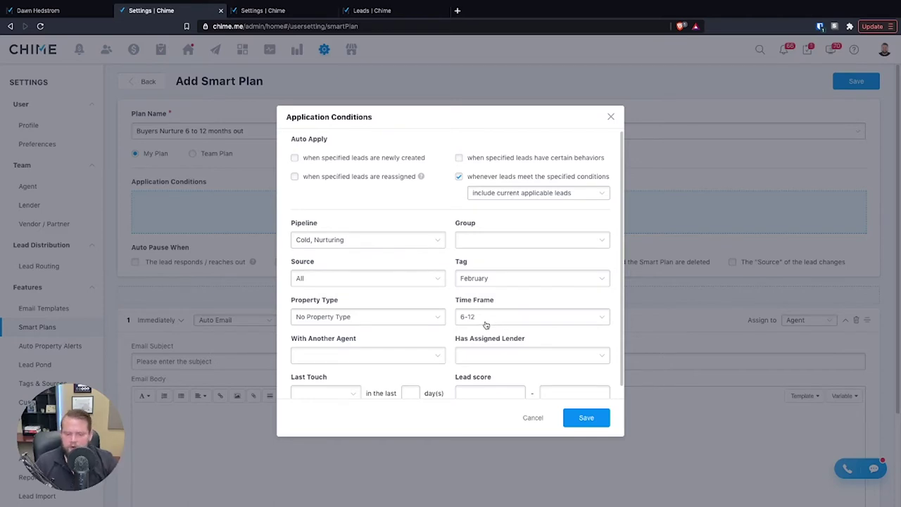
left_click(480, 278)
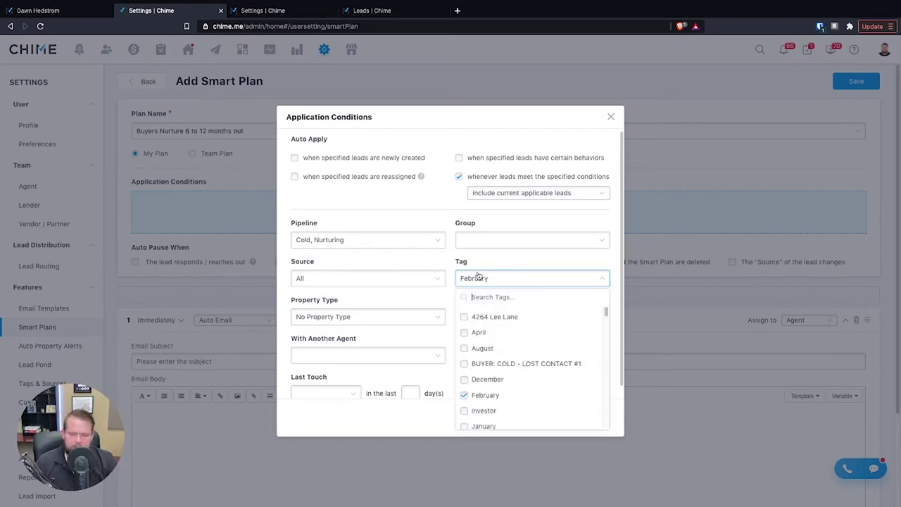
left_click(464, 396)
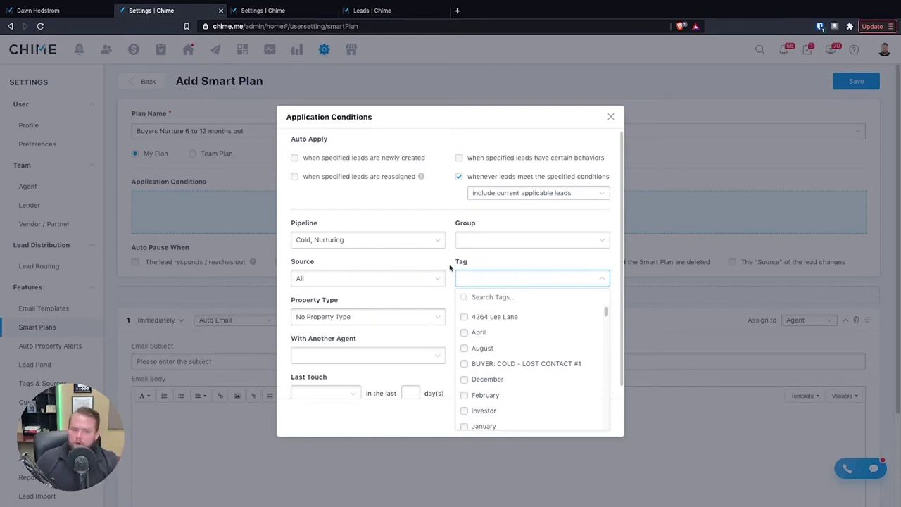
left_click(450, 267)
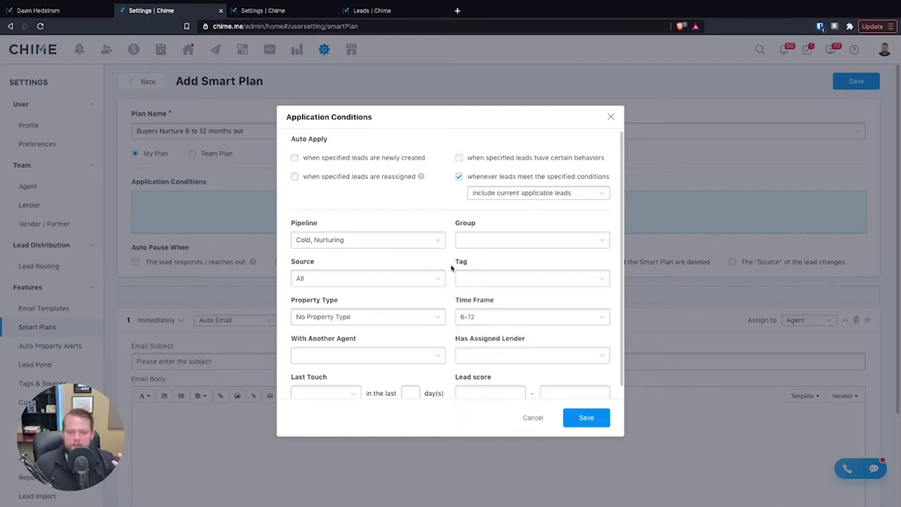
left_click(509, 239)
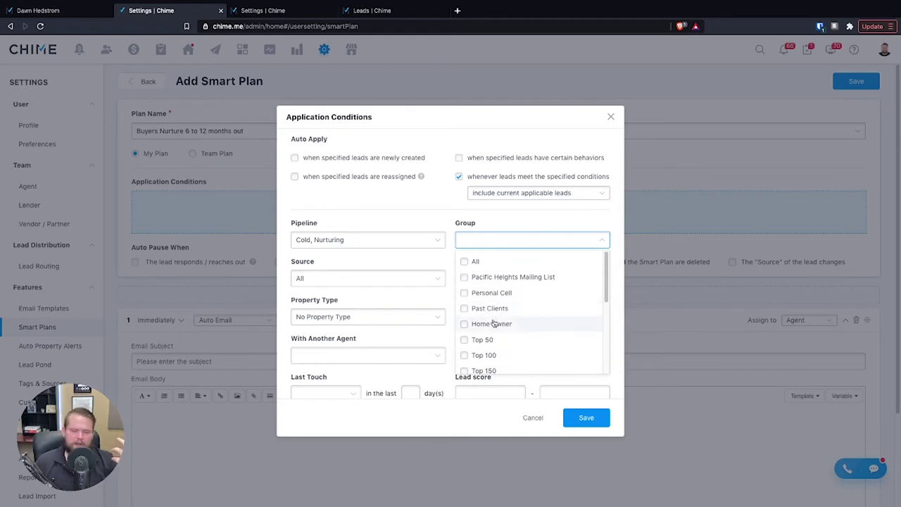
scroll(486, 324, "down", 2)
- Limit the property type to Condo only and apply when leads show certain behaviors
left_click(443, 219)
left_click(368, 316)
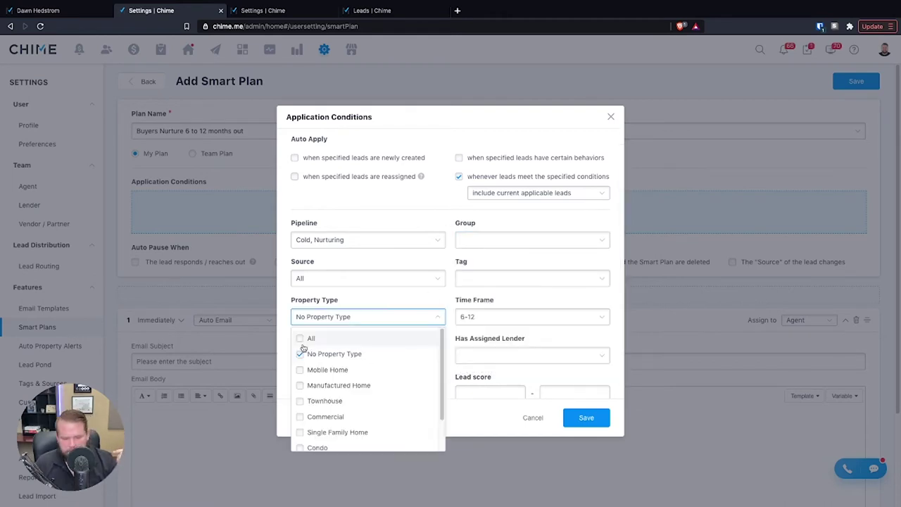
left_click(301, 338)
left_click(302, 354)
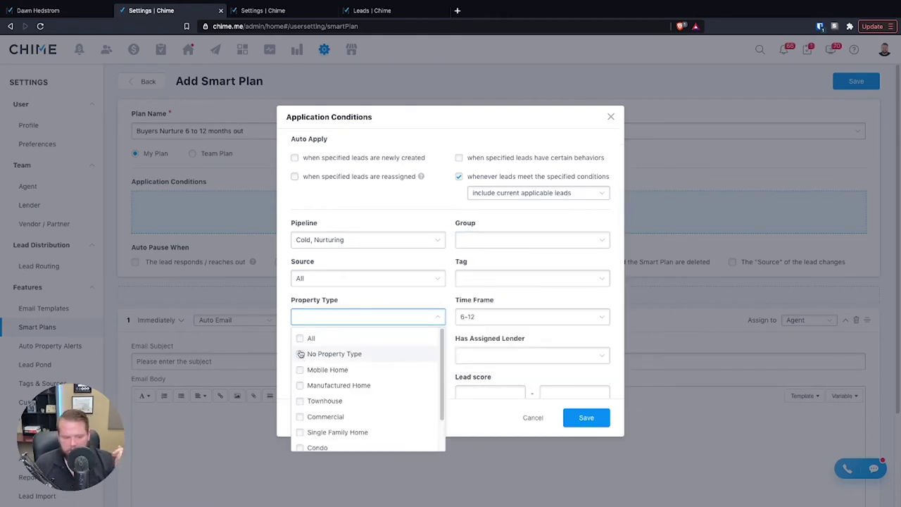
left_click(310, 448)
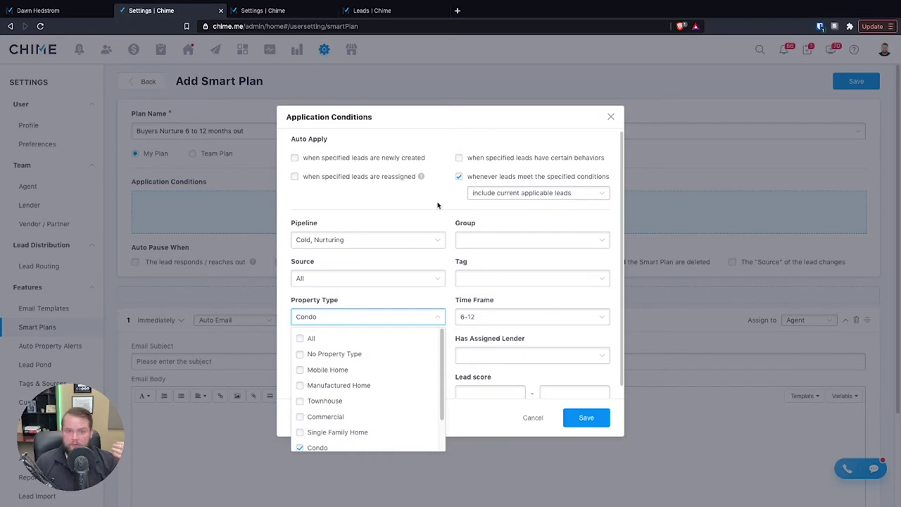
left_click(437, 211)
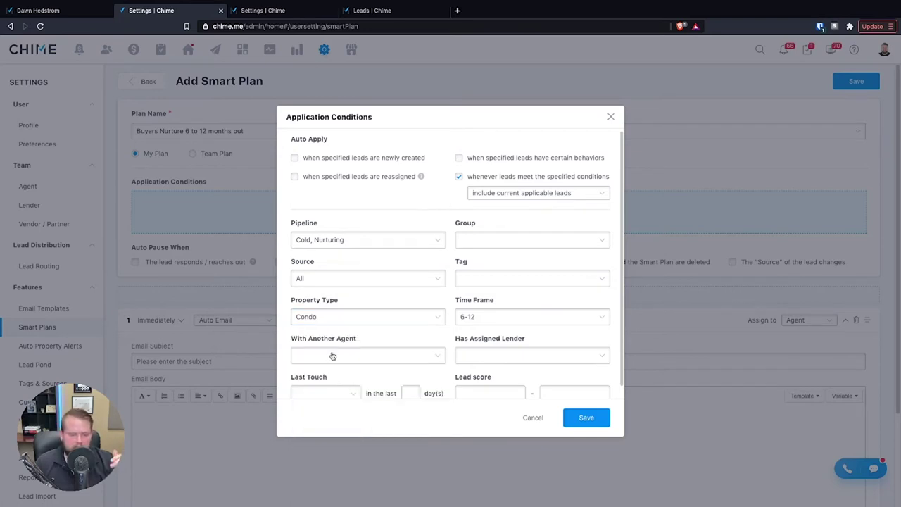
scroll(334, 359, "down", 1)
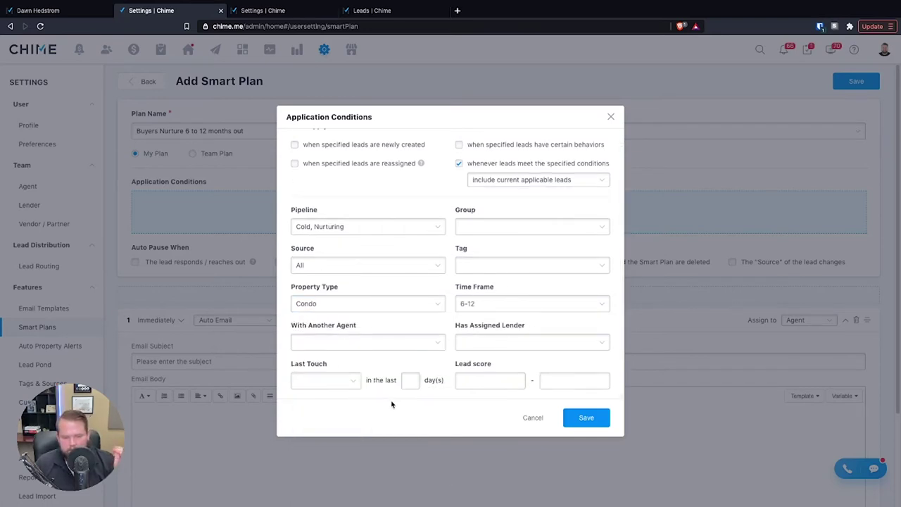
scroll(392, 405, "up", 1)
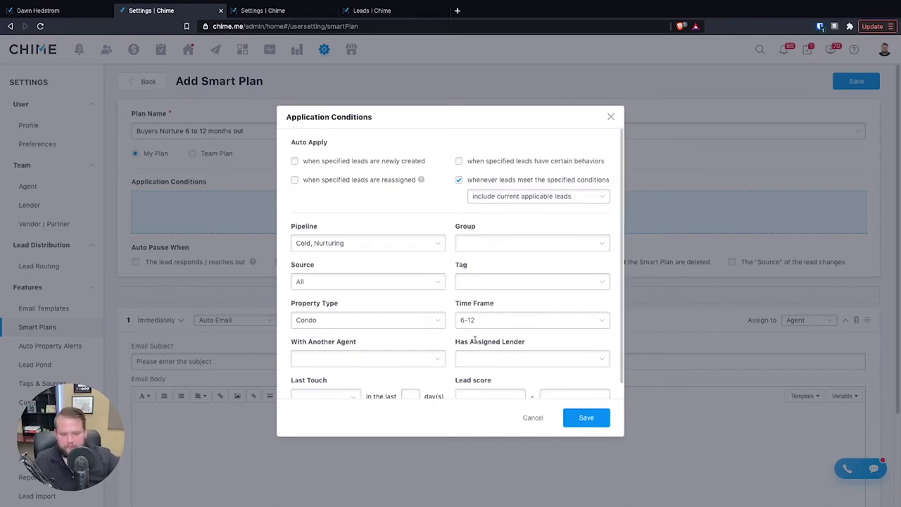
left_click(459, 161)
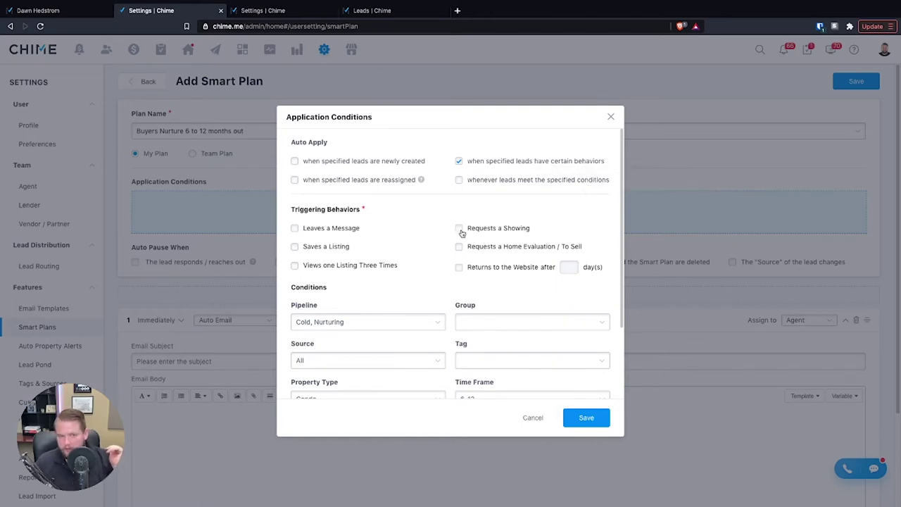
- Try then clear the saved-listing and viewed-listing triggers, and save the application conditions
left_click(299, 249)
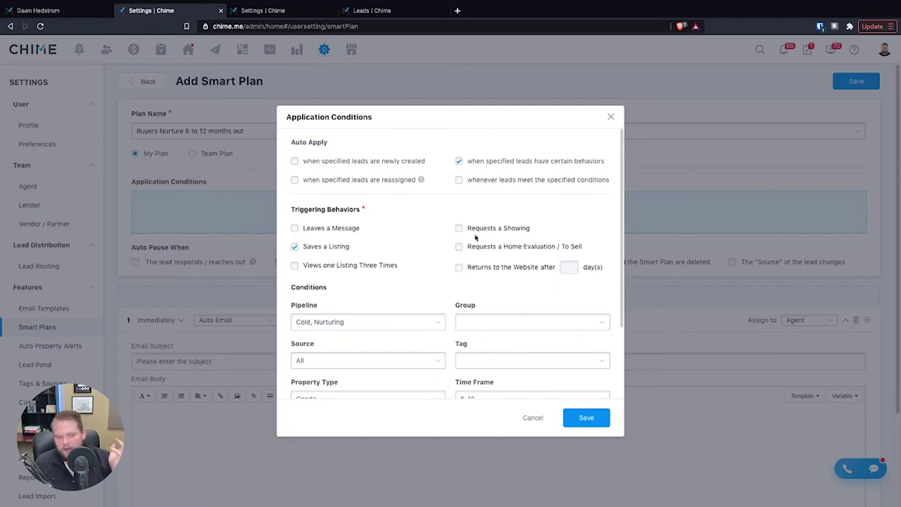
left_click(406, 325)
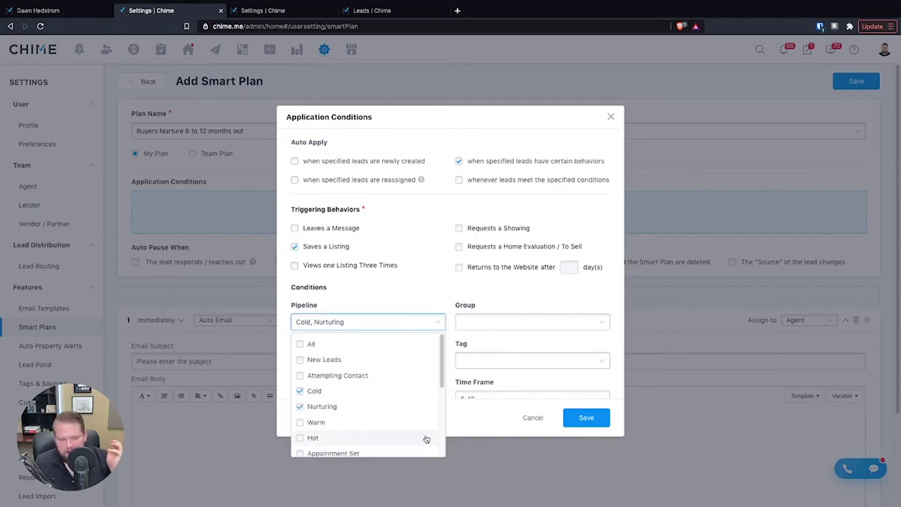
scroll(359, 416, "down", 3)
scroll(373, 394, "up", 3)
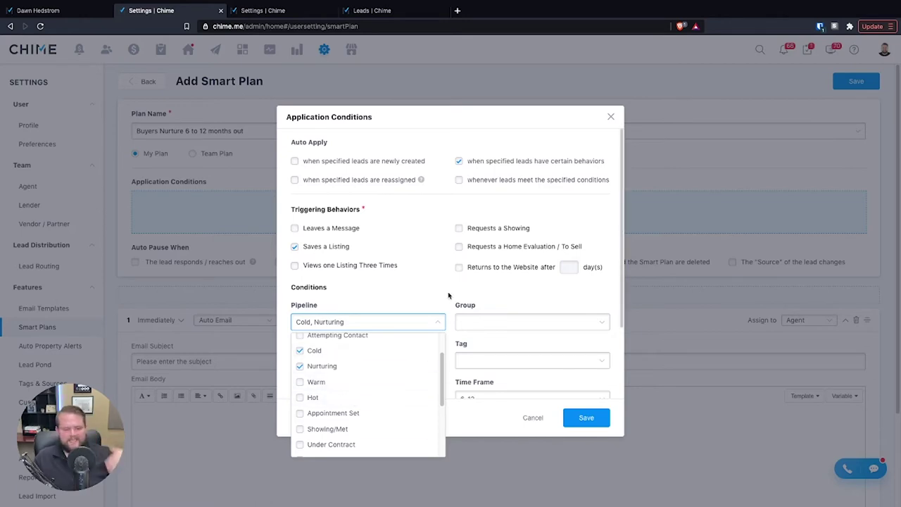
left_click(296, 247)
left_click(295, 267)
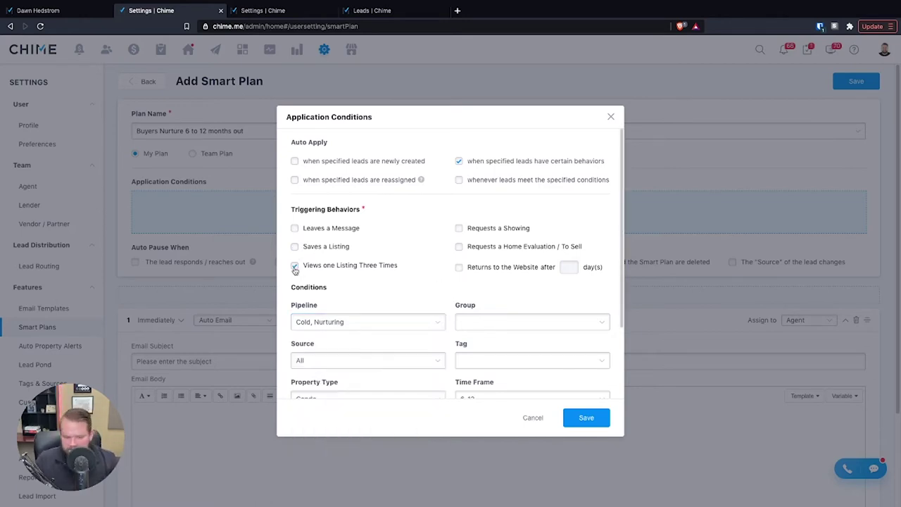
left_click(299, 266)
scroll(443, 295, "down", 2)
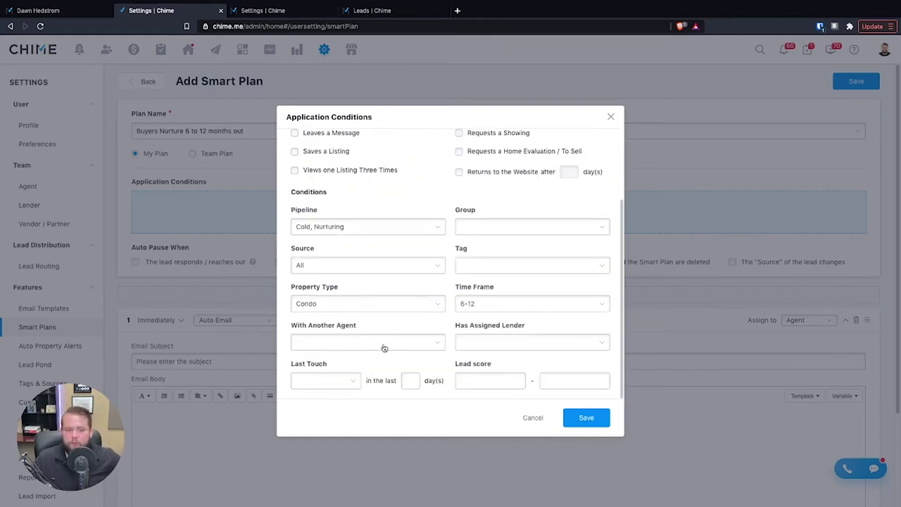
left_click(586, 418)
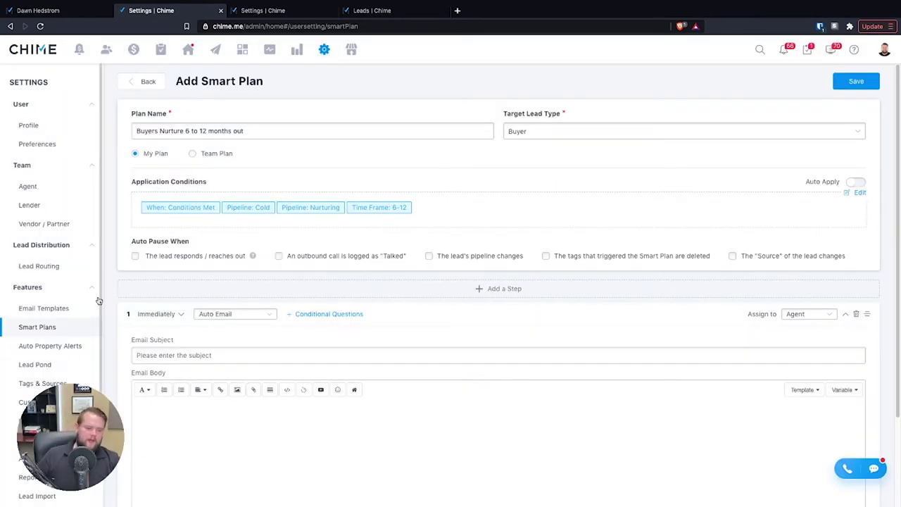
- Pause the plan when the lead responds, leaving no follow-up action
left_click(135, 257)
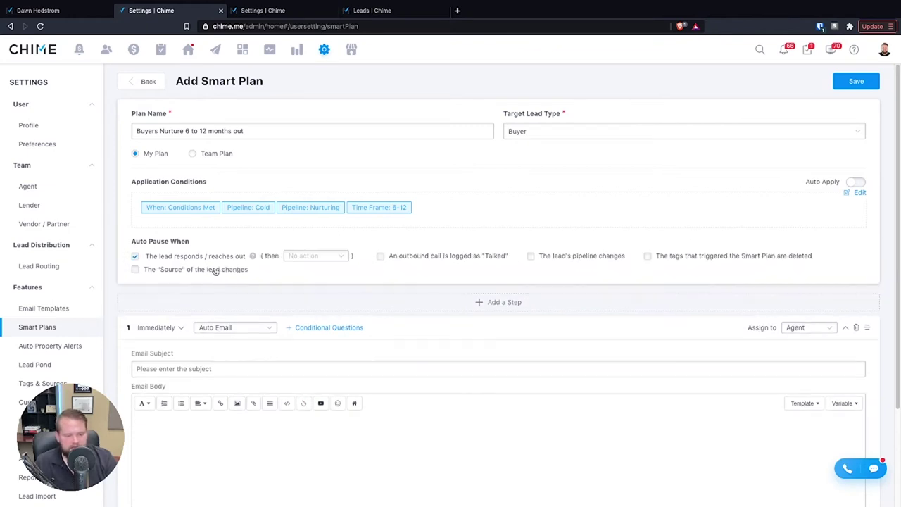
left_click(299, 259)
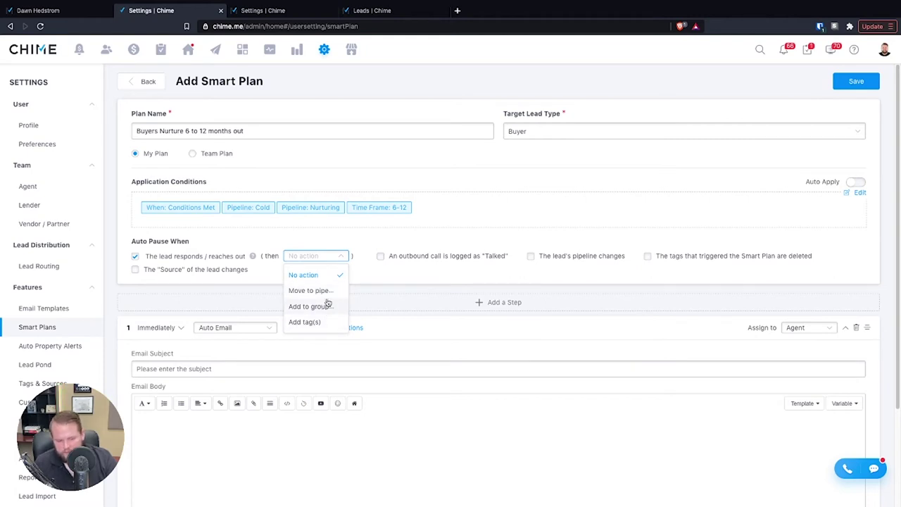
left_click(328, 326)
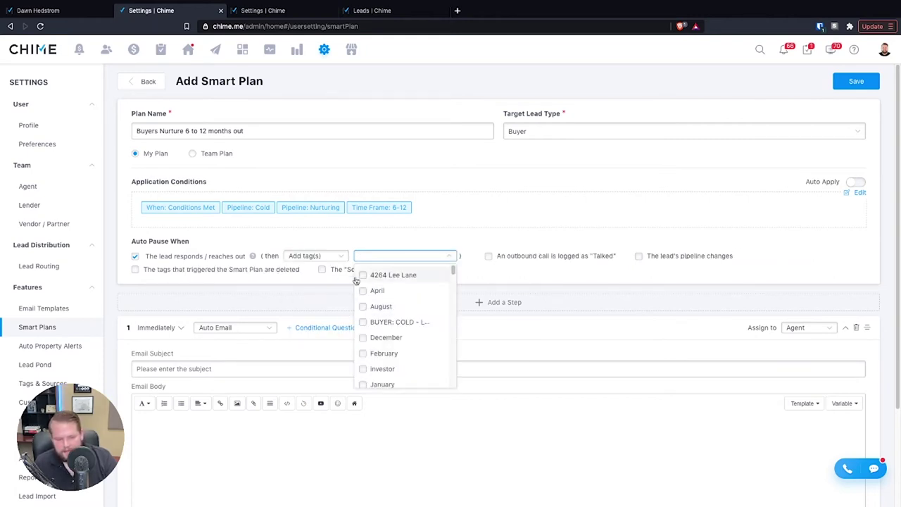
left_click(136, 257)
left_click(136, 257)
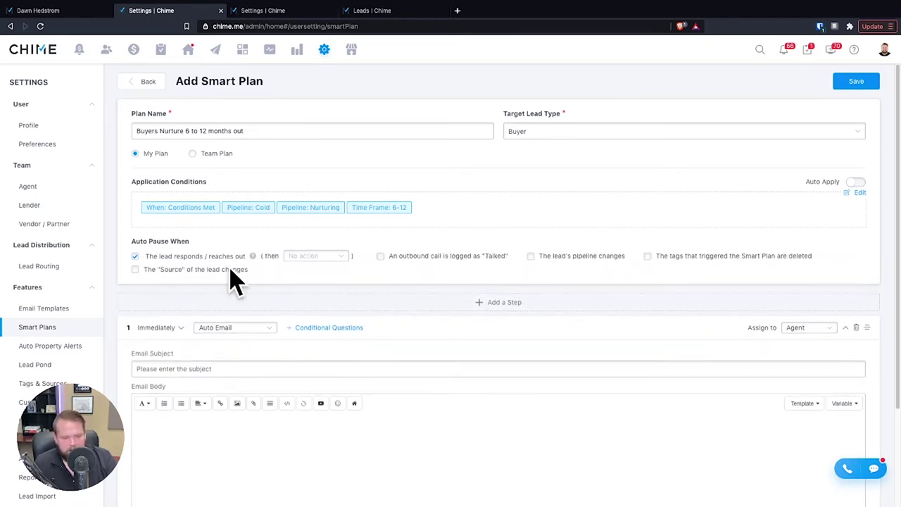
left_click(300, 258)
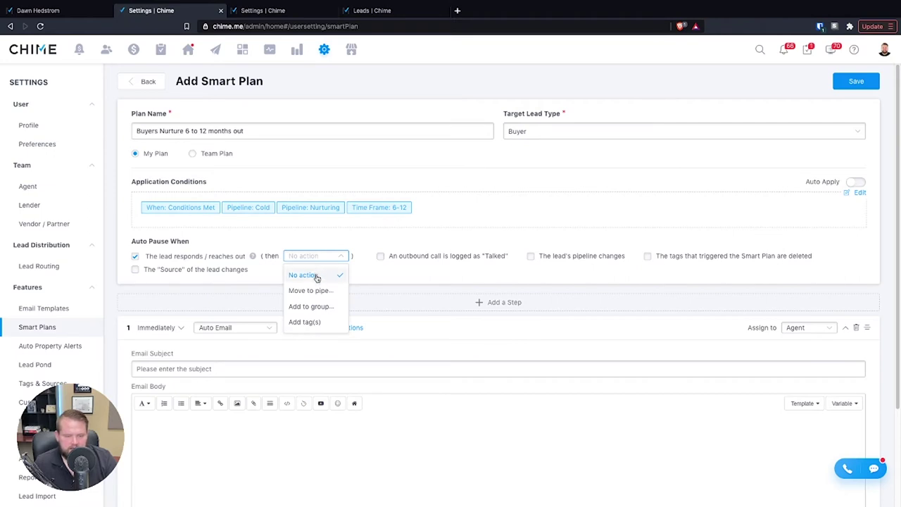
left_click(314, 275)
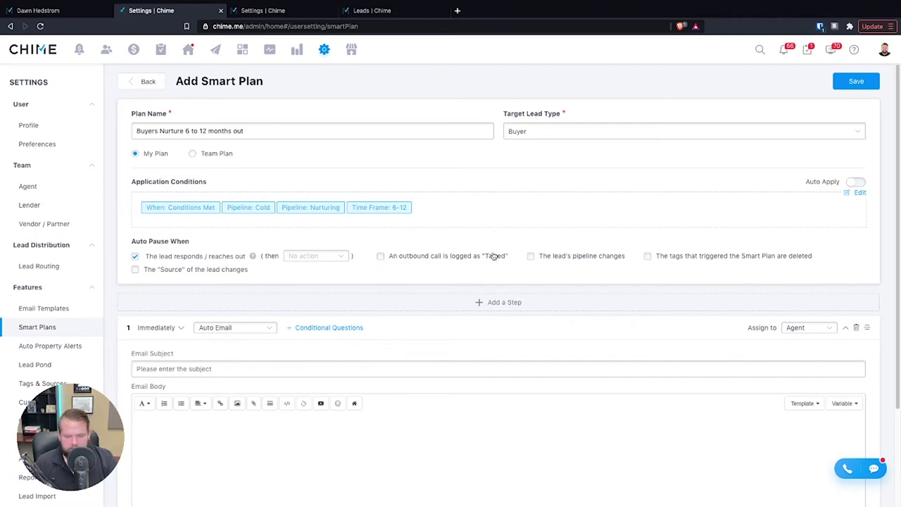
- Pause on an outbound call logged as Talked instead of on lead response
left_click(381, 256)
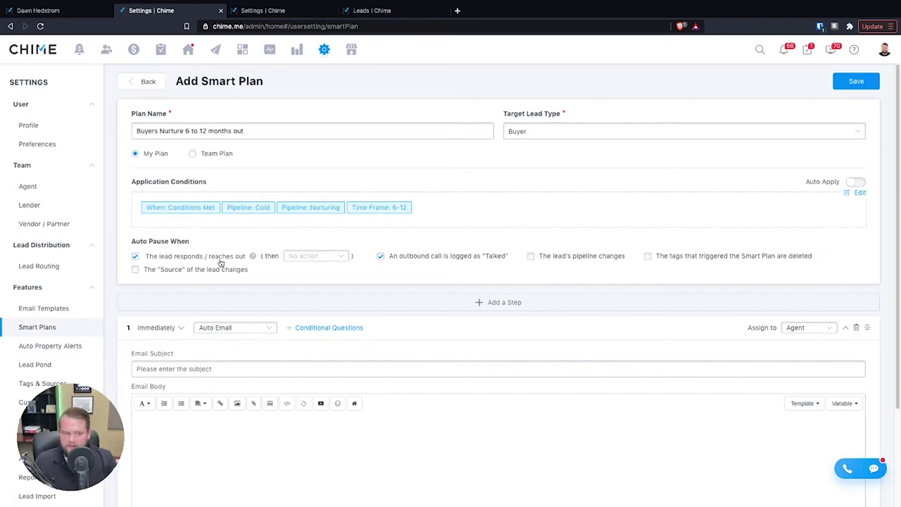
left_click(135, 257)
left_click(279, 255)
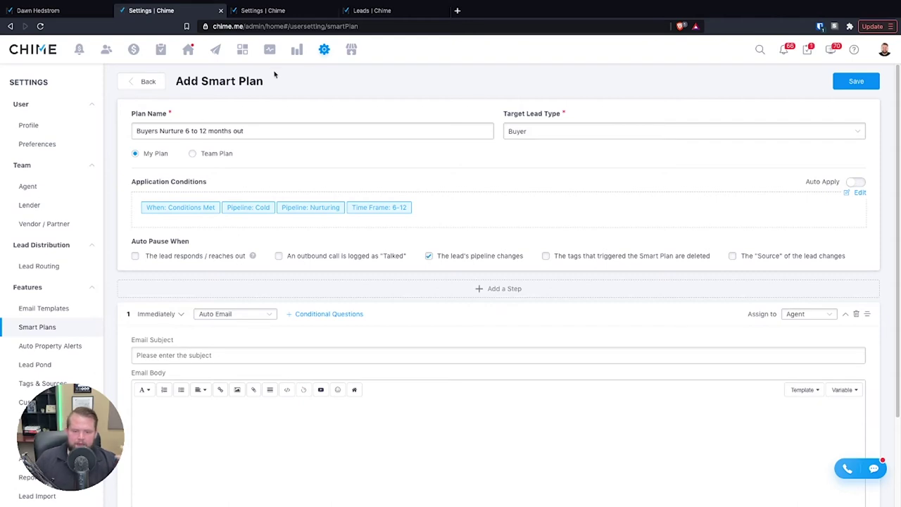
- Scroll down the smart plan form toward its action steps
scroll(460, 328, "down", 1)
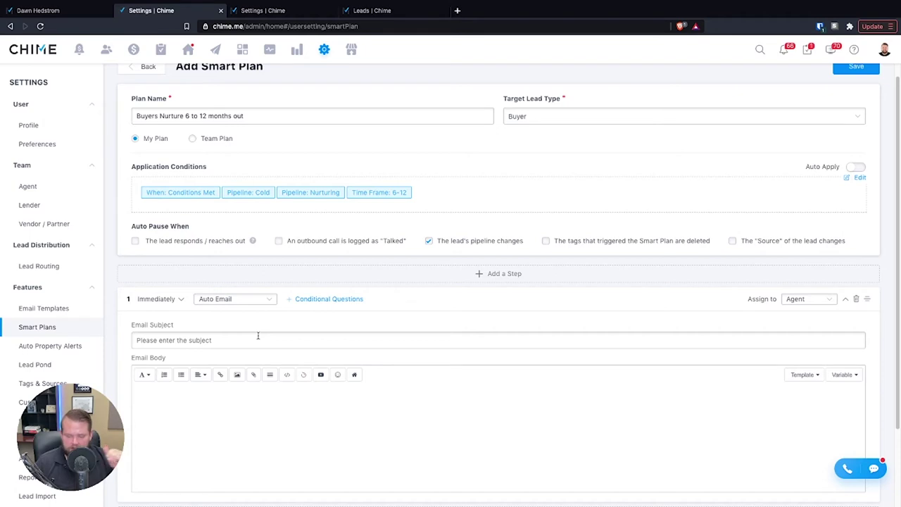
- Time the first Auto Email step to wait 0 days and send at 09:30 AM
scroll(258, 336, "down", 1)
left_click(162, 274)
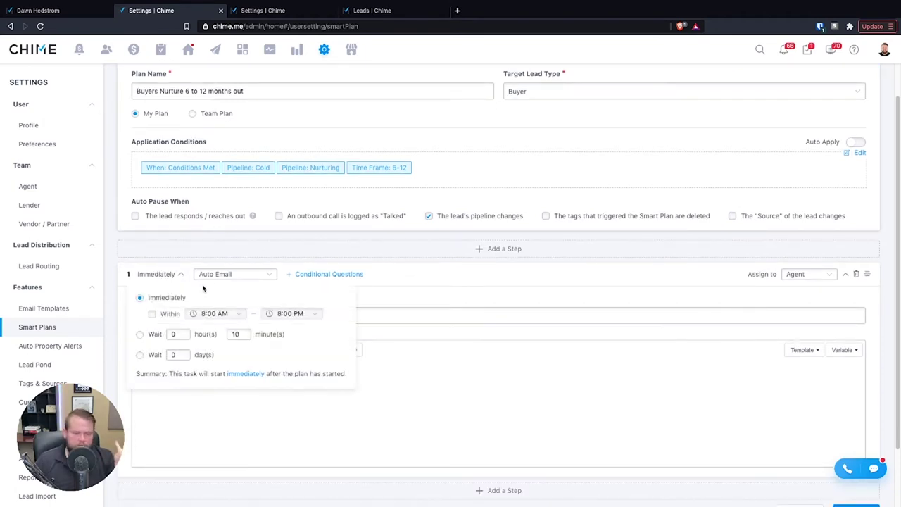
left_click(152, 314)
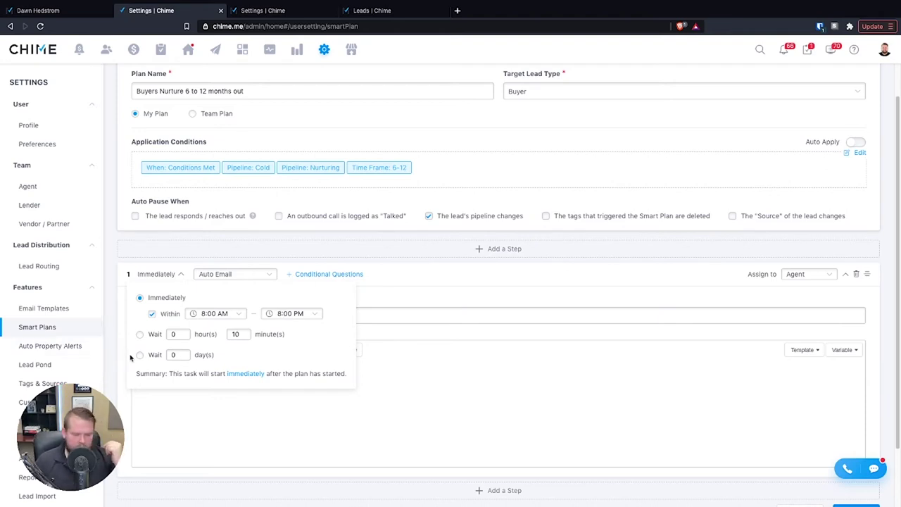
left_click(217, 316)
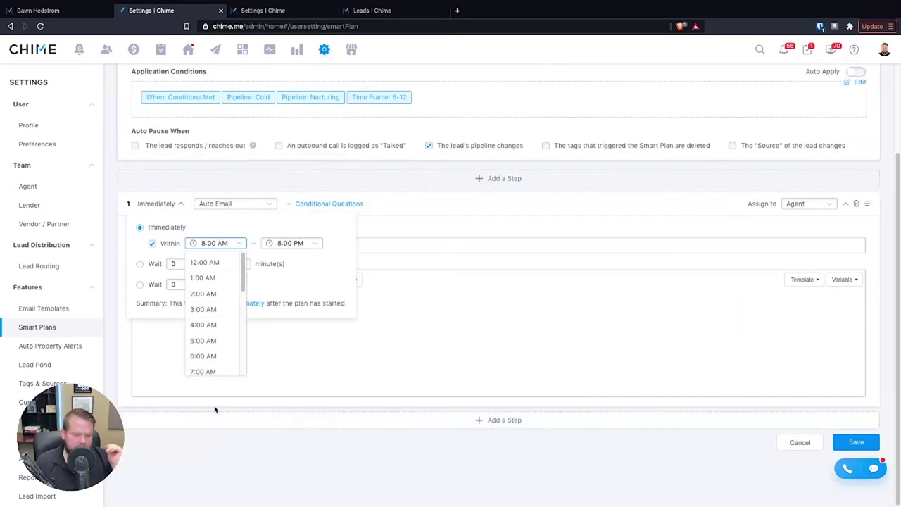
left_click(214, 429)
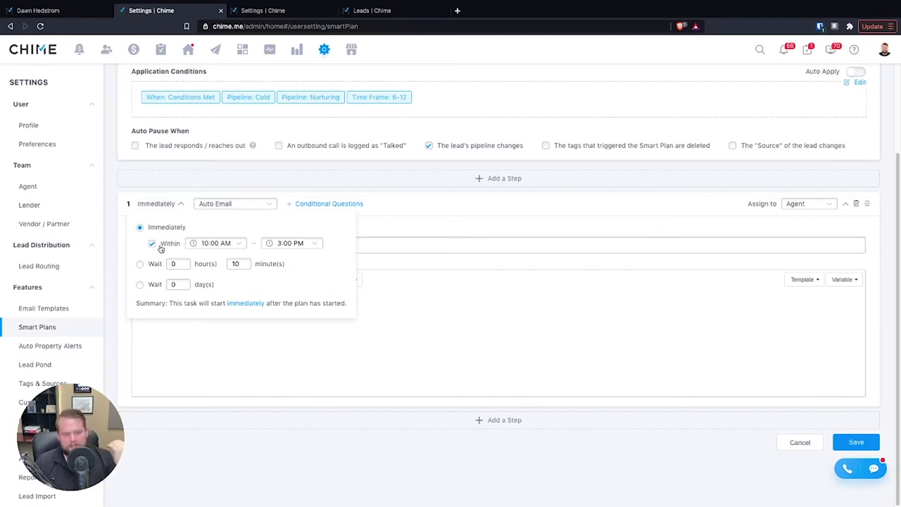
left_click(139, 264)
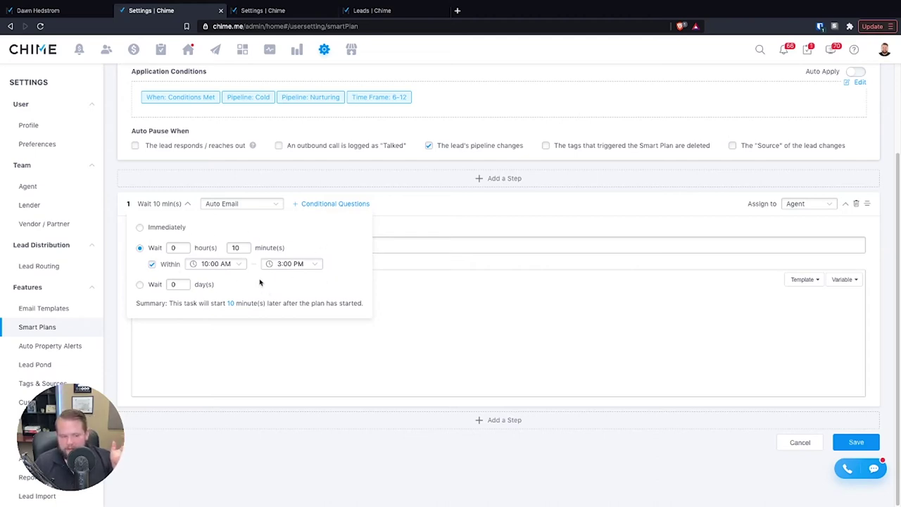
left_click(140, 284)
left_click(191, 284)
left_click(458, 204)
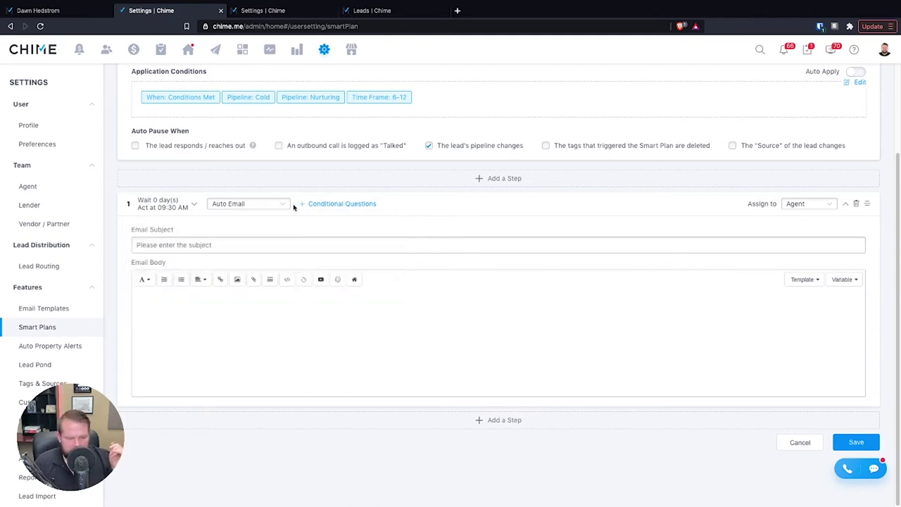
- Make step 1 a Buyer Property Alert that runs immediately, after trying Other and Checklist
left_click(250, 204)
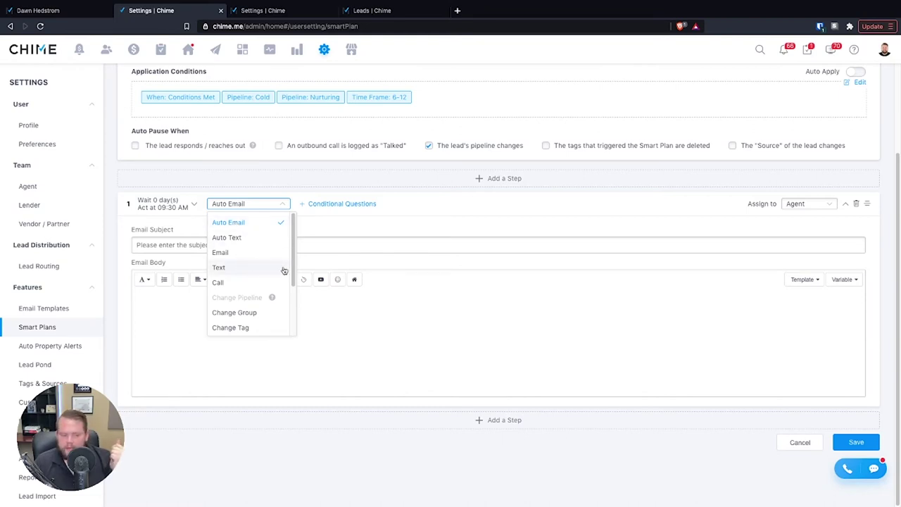
scroll(259, 328, "down", 2)
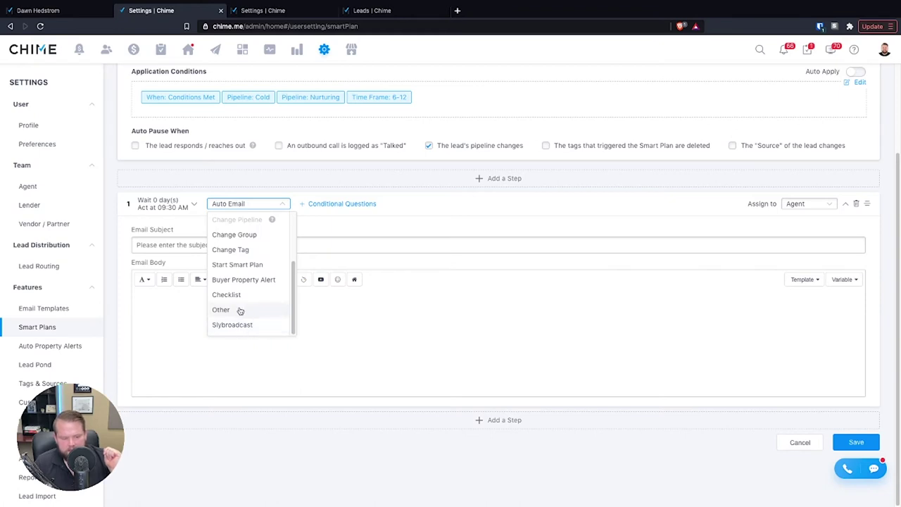
left_click(241, 311)
left_click(236, 299)
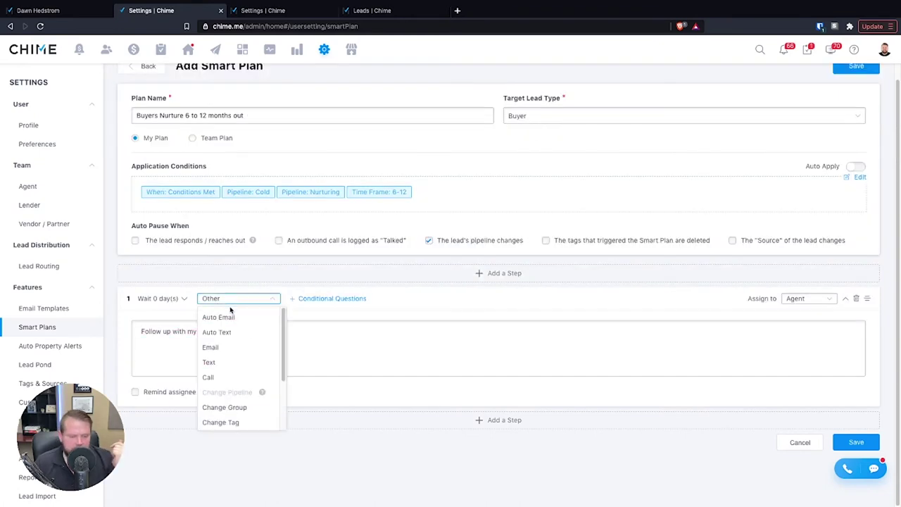
scroll(236, 380, "down", 2)
left_click(233, 390)
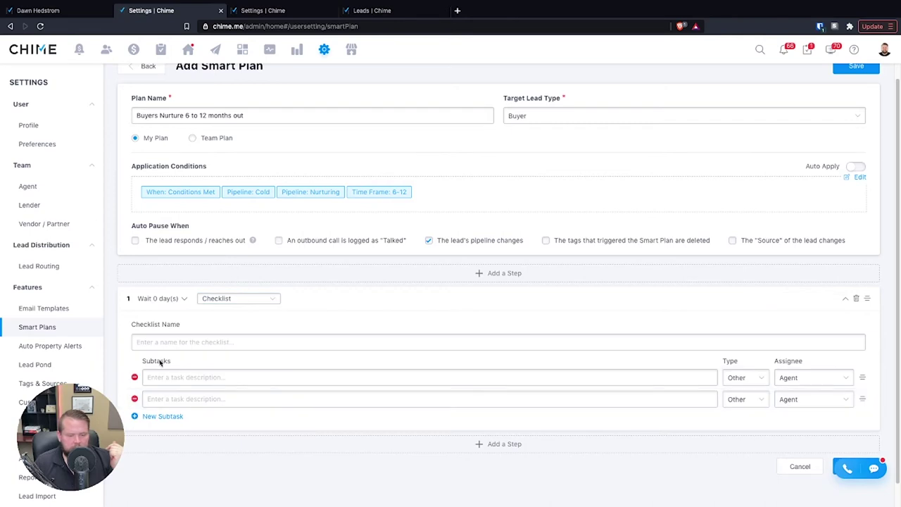
left_click(231, 299)
scroll(261, 353, "down", 3)
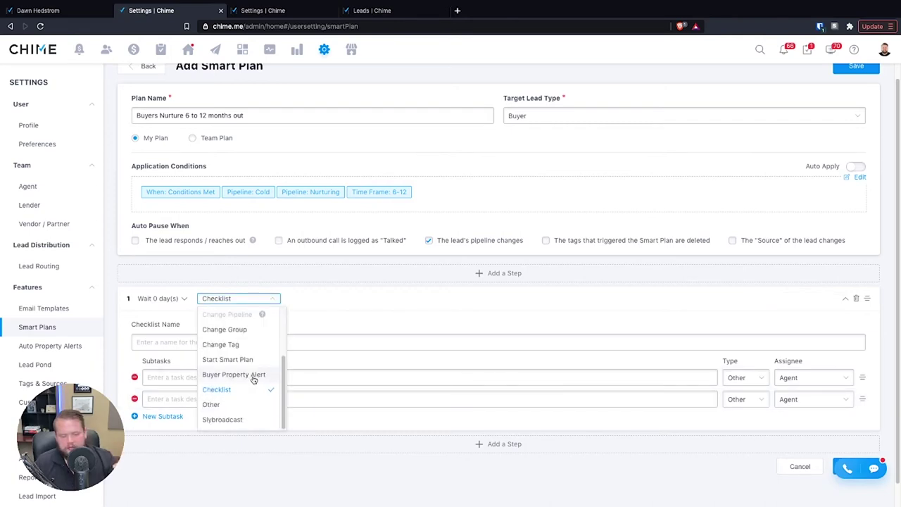
left_click(253, 379)
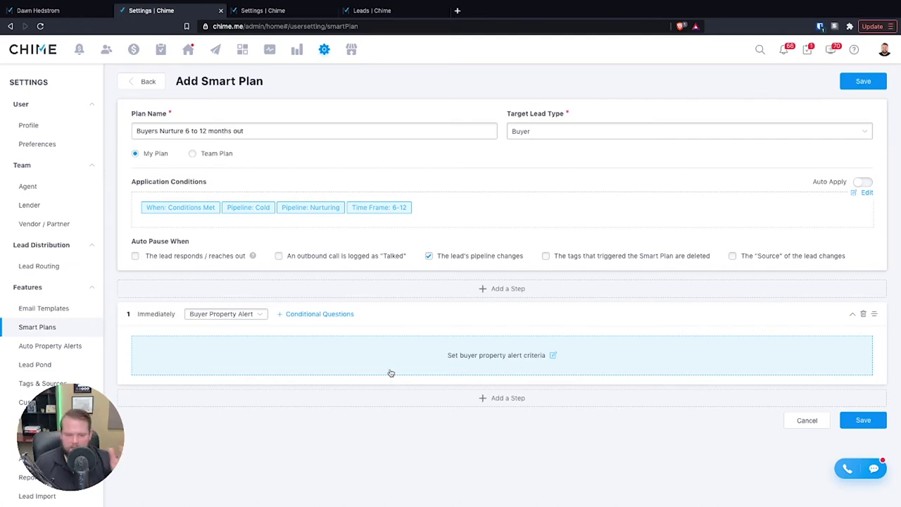
- Set the alert criteria price range to 400000–700000
left_click(523, 366)
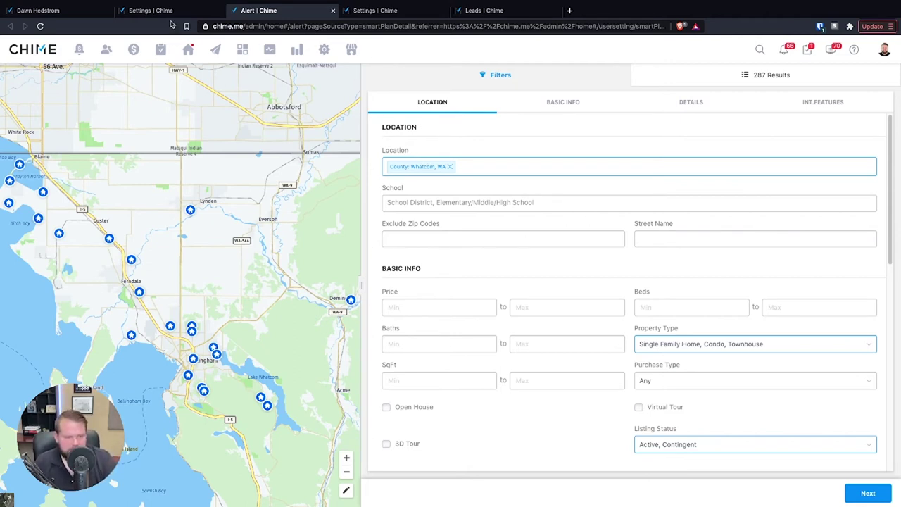
left_click(446, 303)
type("400000")
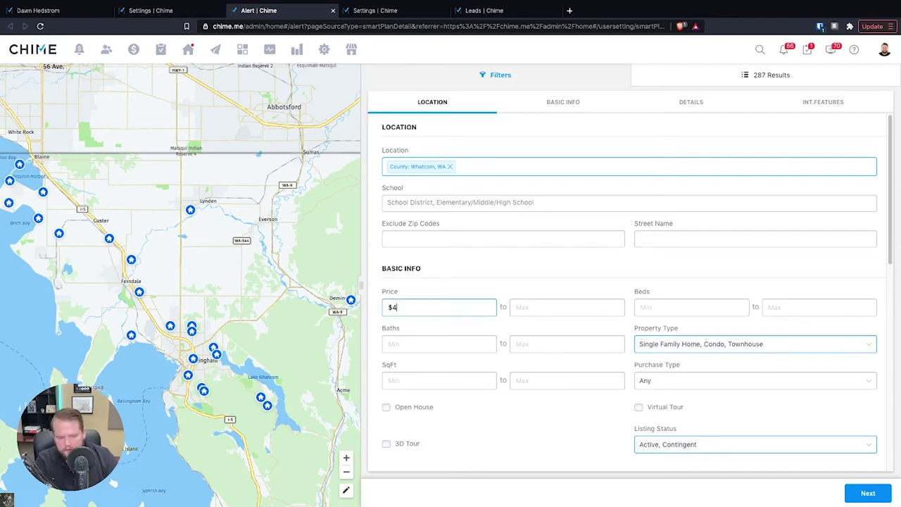
key("Tab")
type("700000")
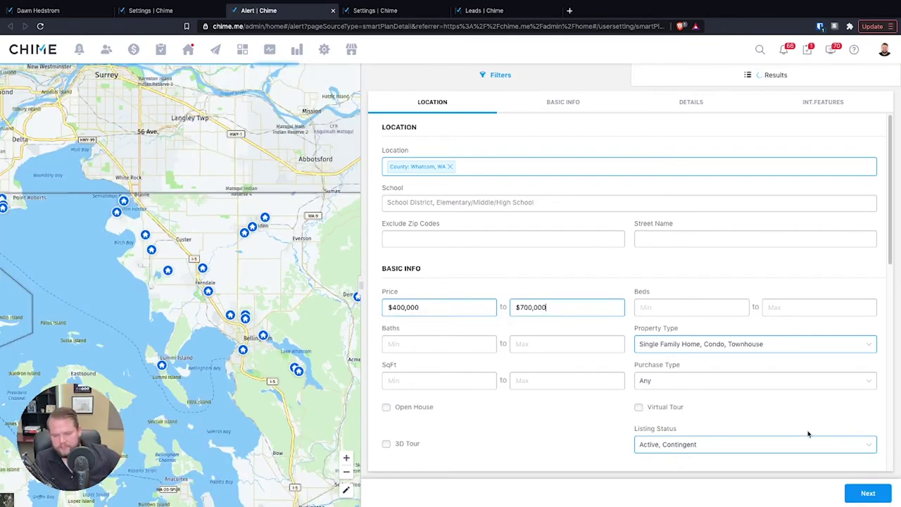
- Review the alert frequency options and finish the Alert Setting dialog
left_click(868, 493)
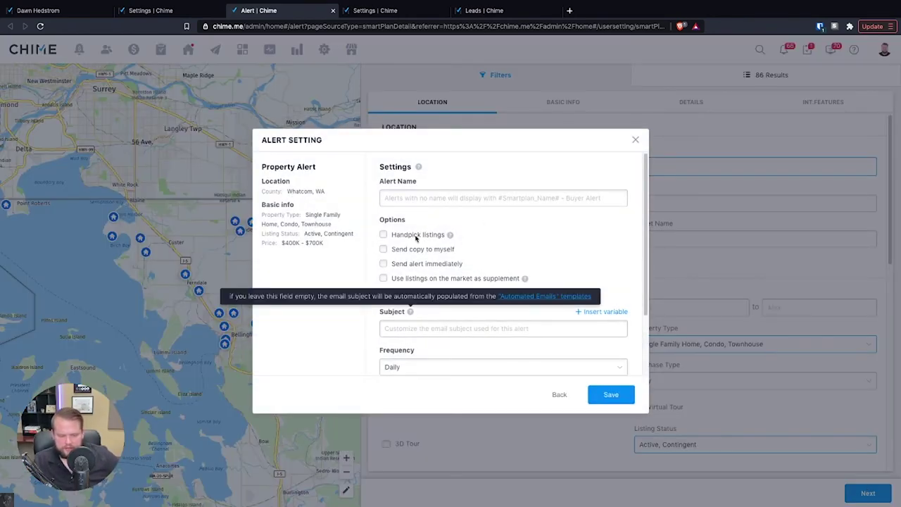
scroll(388, 301, "down", 1)
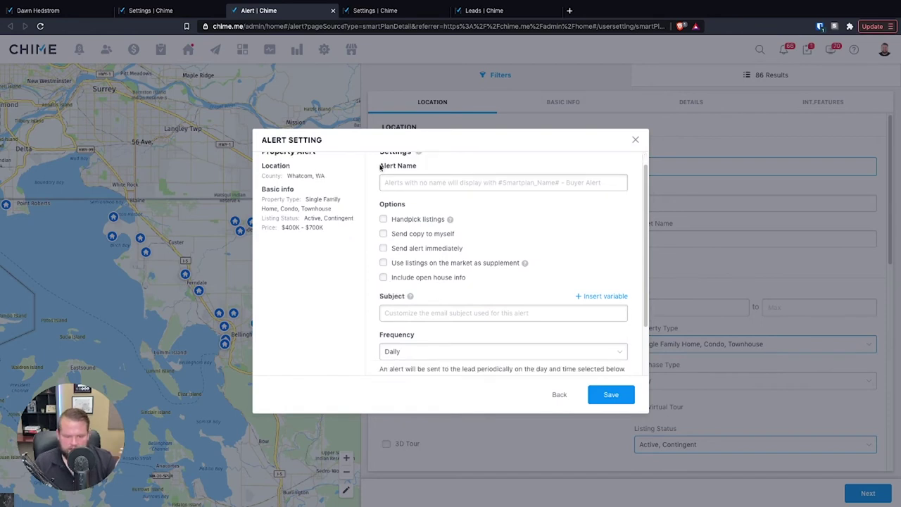
scroll(423, 295, "down", 3)
left_click(414, 289)
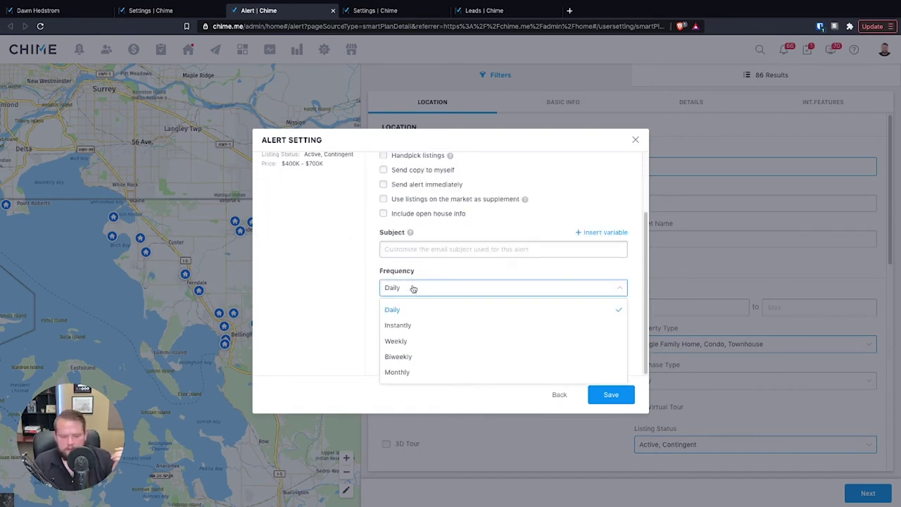
left_click(438, 310)
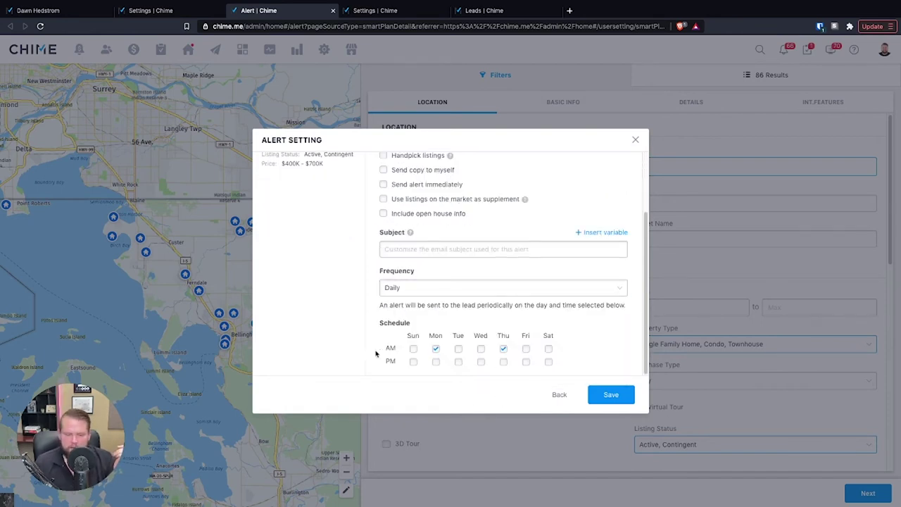
left_click(433, 294)
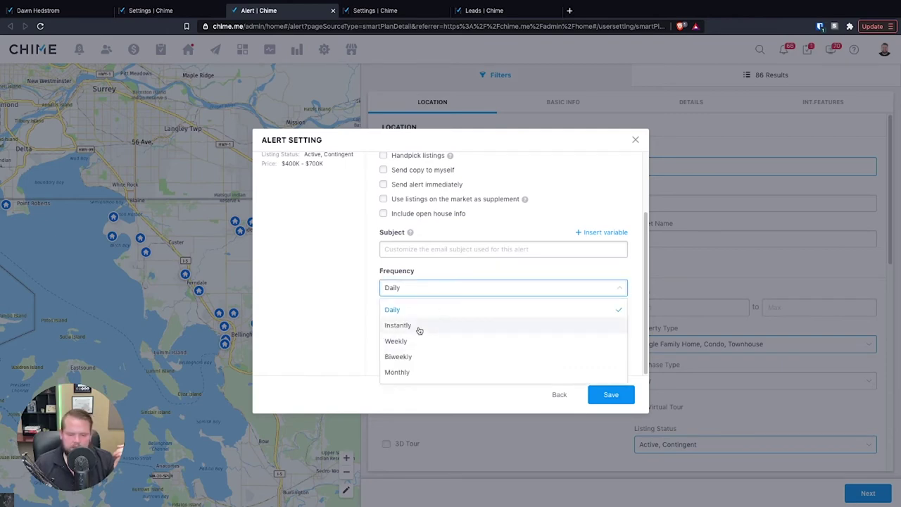
left_click(419, 328)
left_click(430, 322)
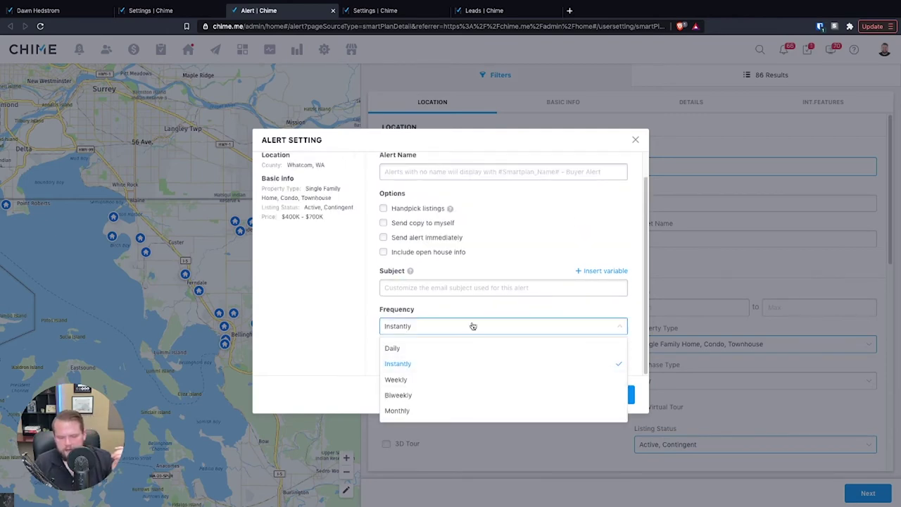
left_click(635, 140)
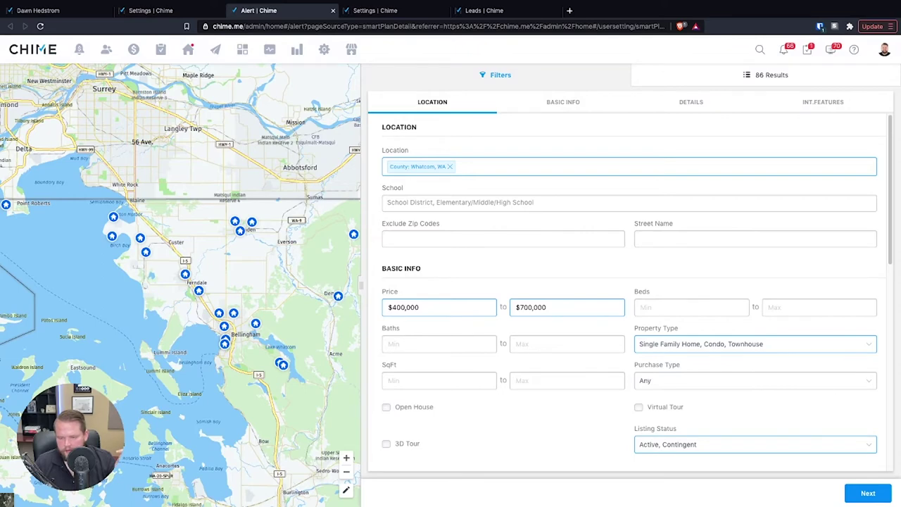
left_click(879, 495)
- Save the alert into the plan, then try making step 1 start another smart plan, choosing none
left_click(610, 395)
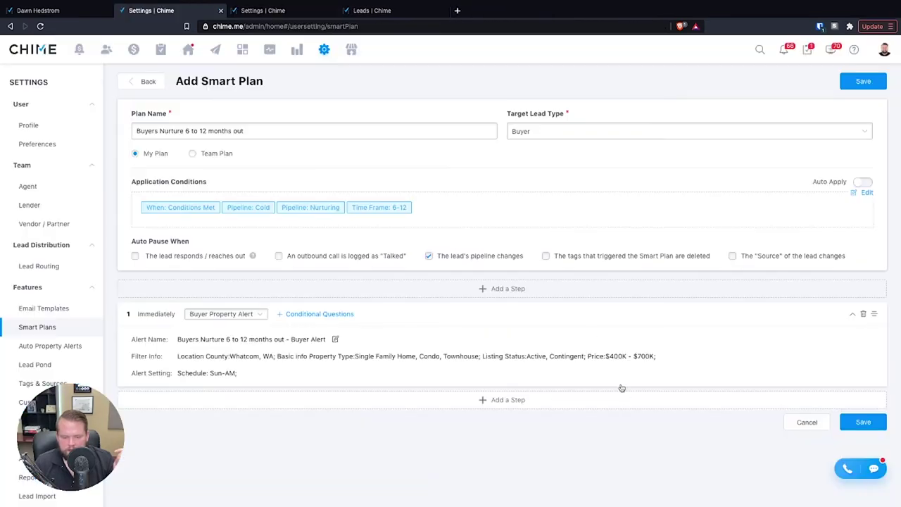
left_click(530, 401)
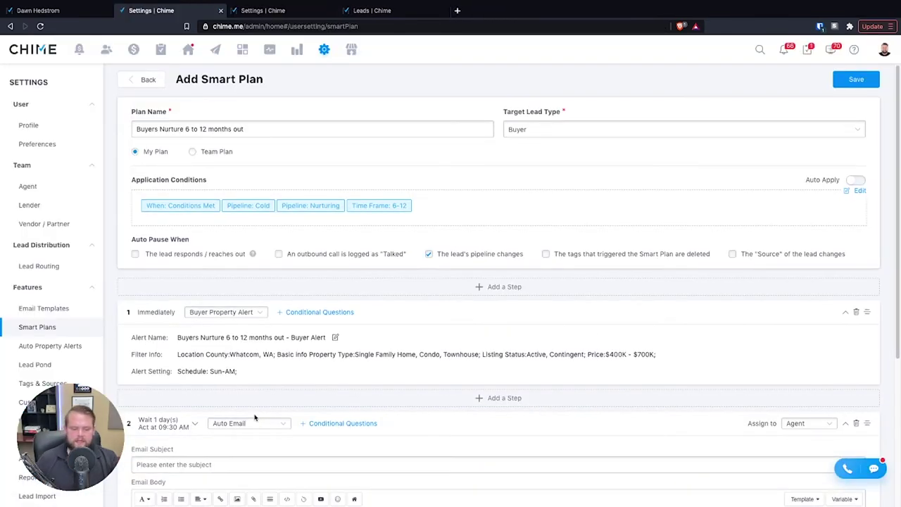
scroll(257, 416, "down", 1)
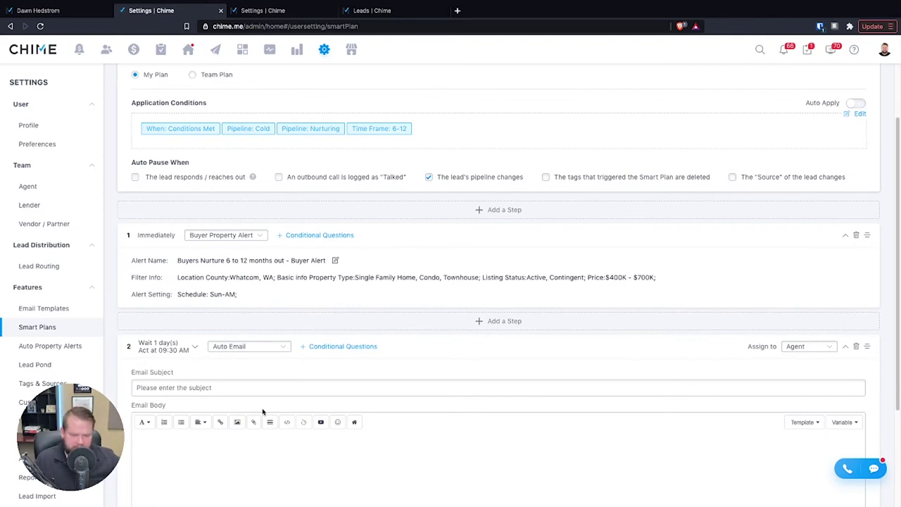
left_click(232, 236)
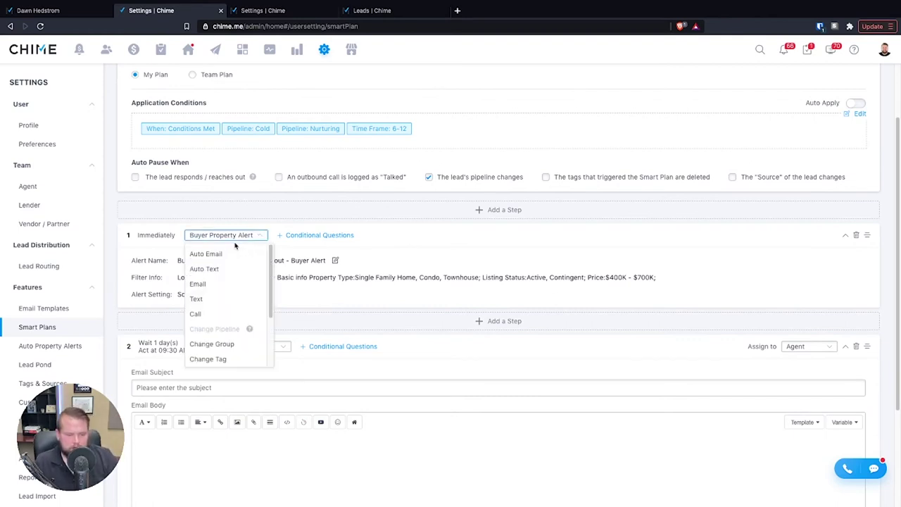
scroll(238, 330, "down", 2)
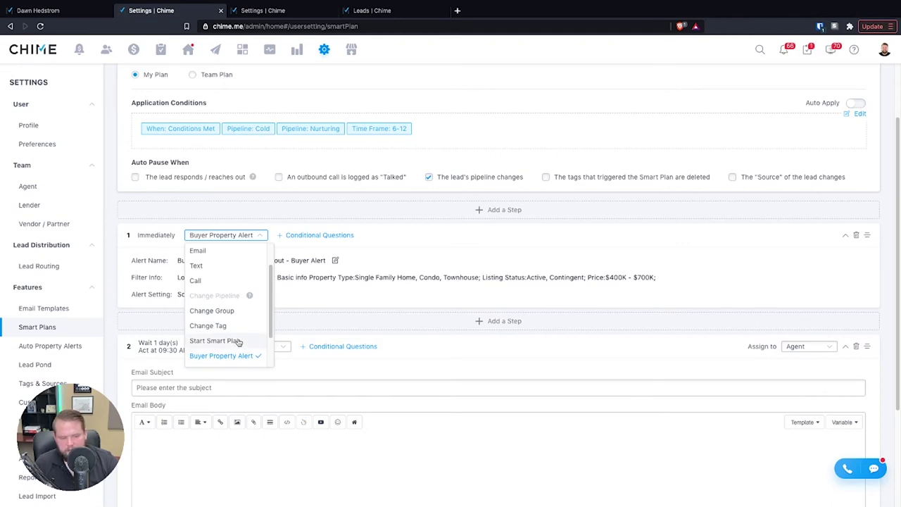
left_click(238, 342)
left_click(317, 344)
scroll(339, 435, "down", 3)
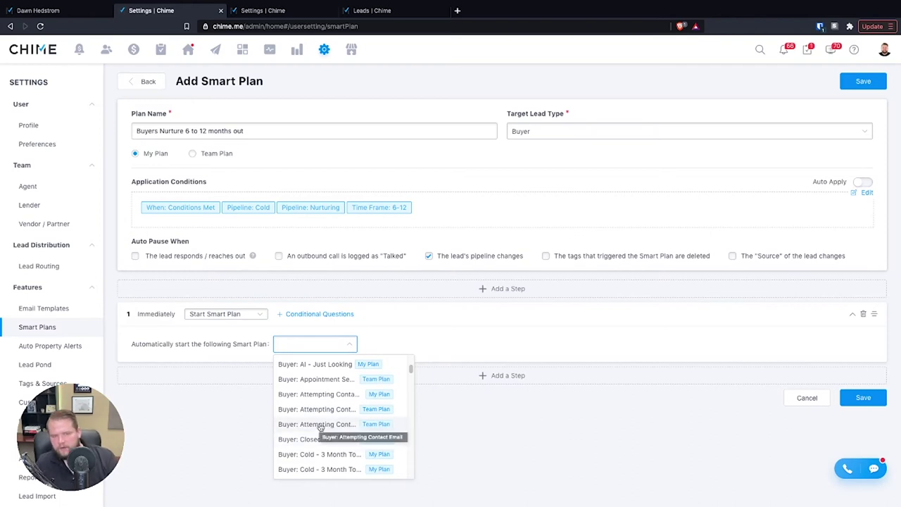
left_click(397, 469)
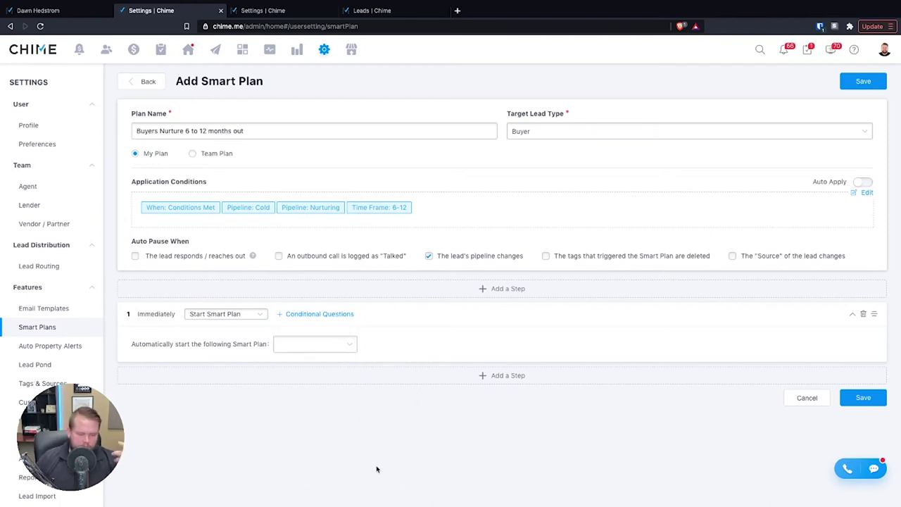
- Try a Remove Tag action on step 1, leaving the tag unselected
left_click(244, 314)
scroll(233, 418, "down", 2)
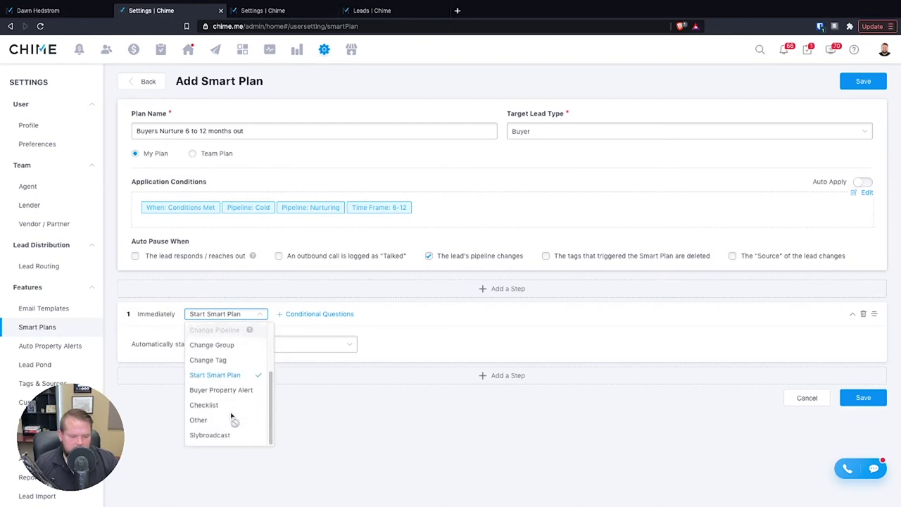
left_click(225, 361)
left_click(222, 345)
left_click(210, 366)
left_click(221, 345)
left_click(197, 381)
left_click(393, 345)
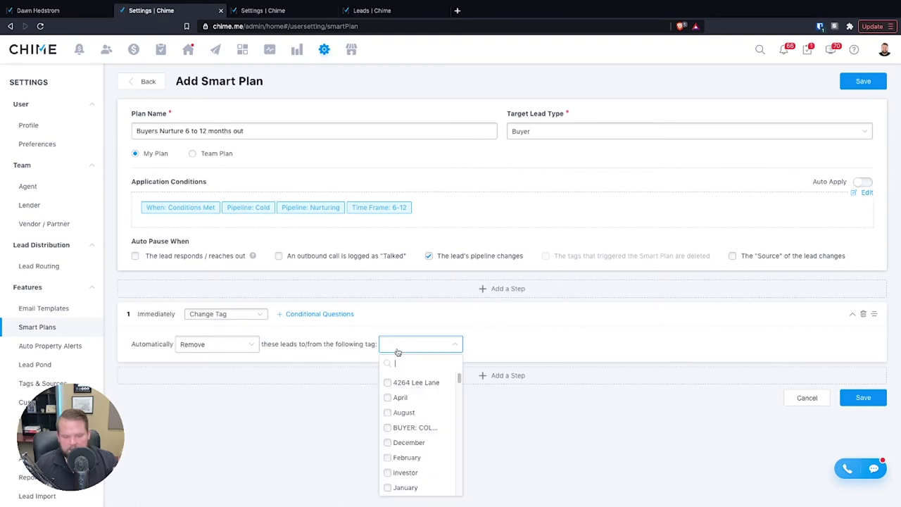
left_click(321, 410)
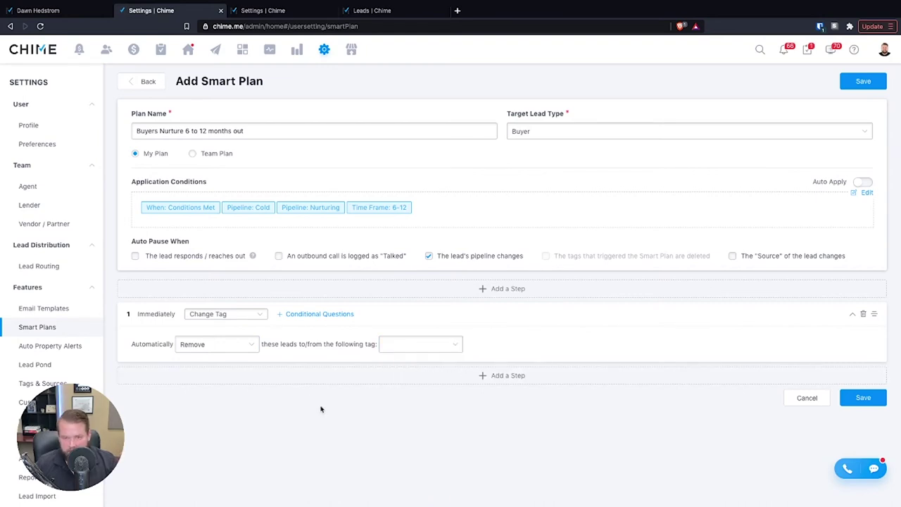
left_click(235, 342)
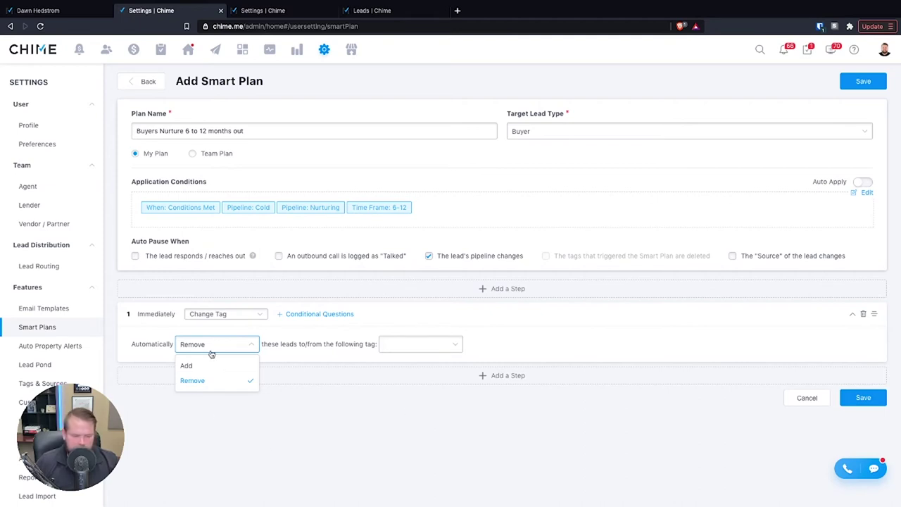
left_click(213, 381)
left_click(404, 348)
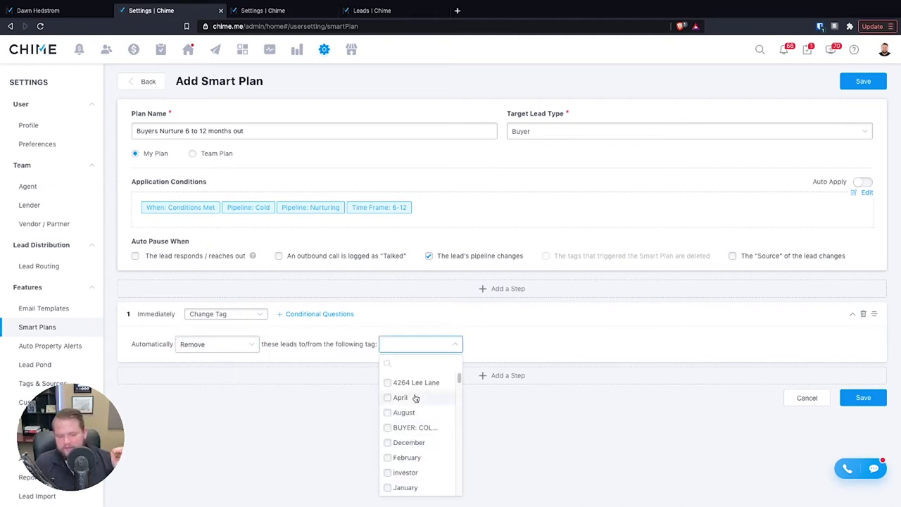
left_click(338, 431)
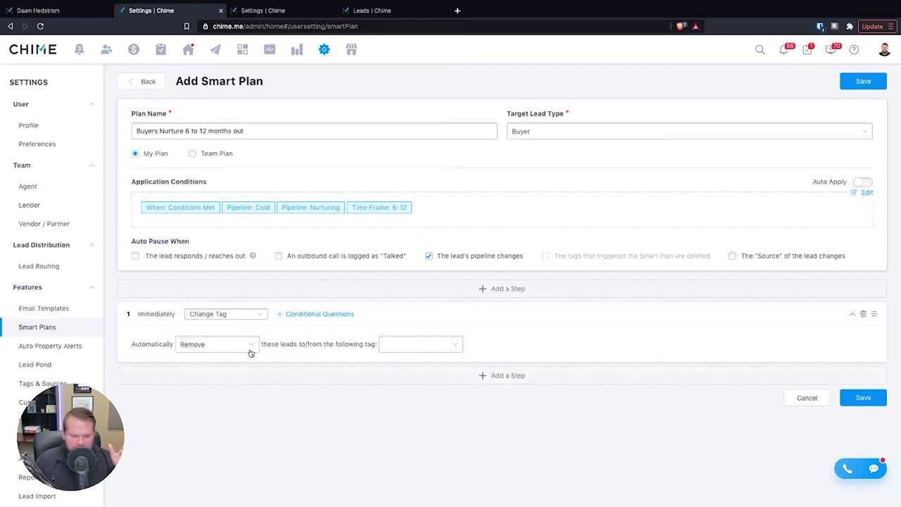
- Switch step 1 to a Change Group action and stop auto-pausing on pipeline changes
left_click(210, 315)
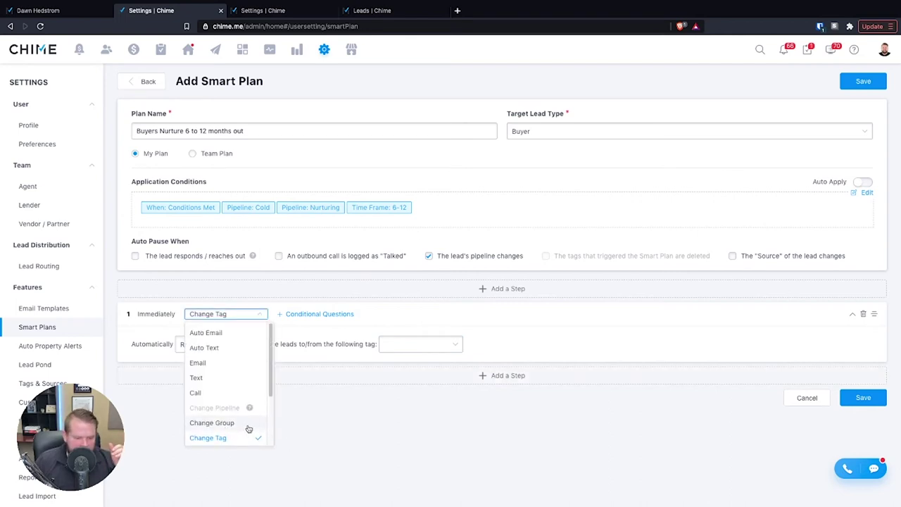
left_click(247, 426)
left_click(207, 344)
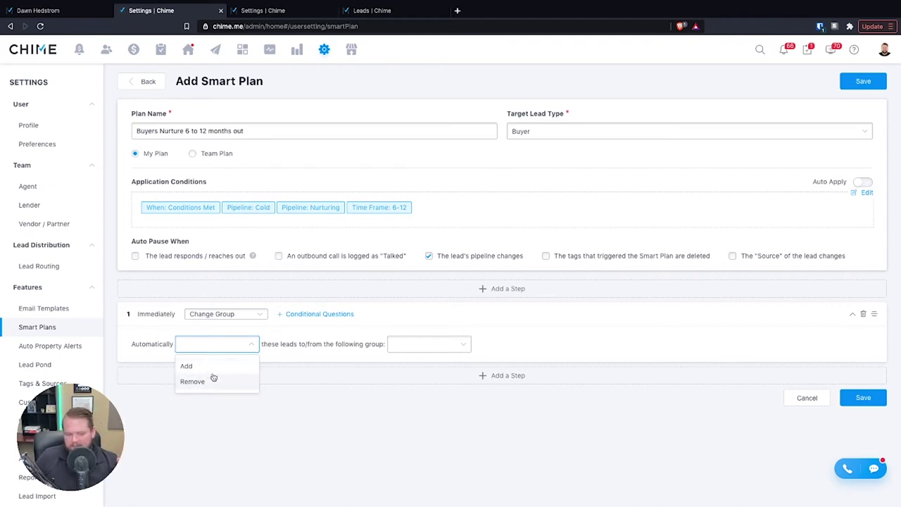
left_click(243, 345)
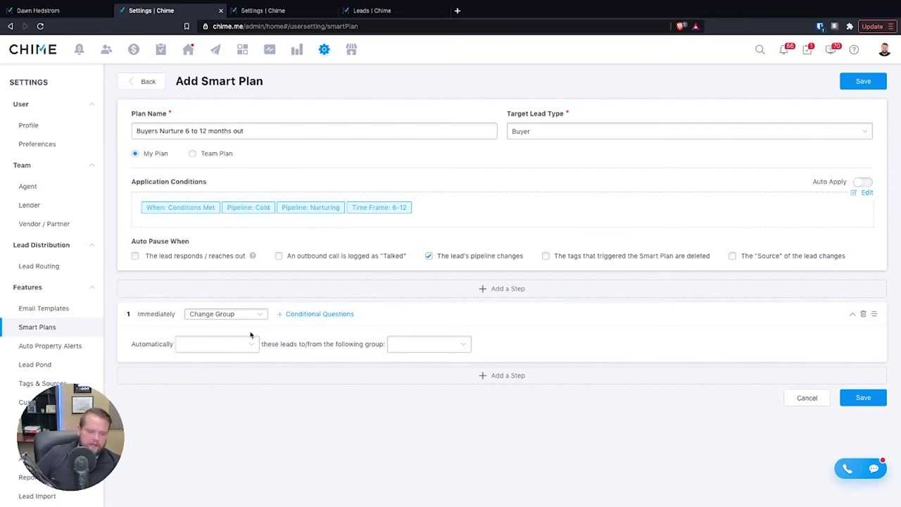
left_click(240, 344)
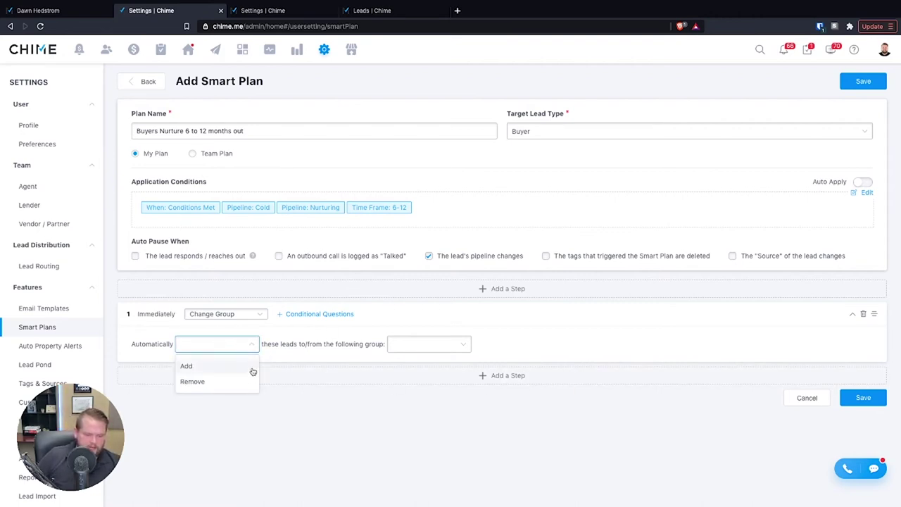
left_click(248, 345)
left_click(235, 318)
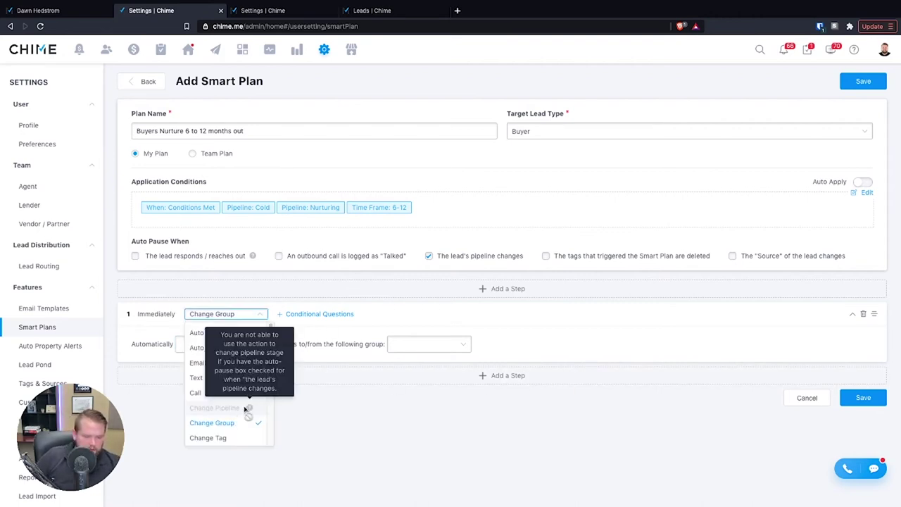
left_click(430, 257)
left_click(226, 345)
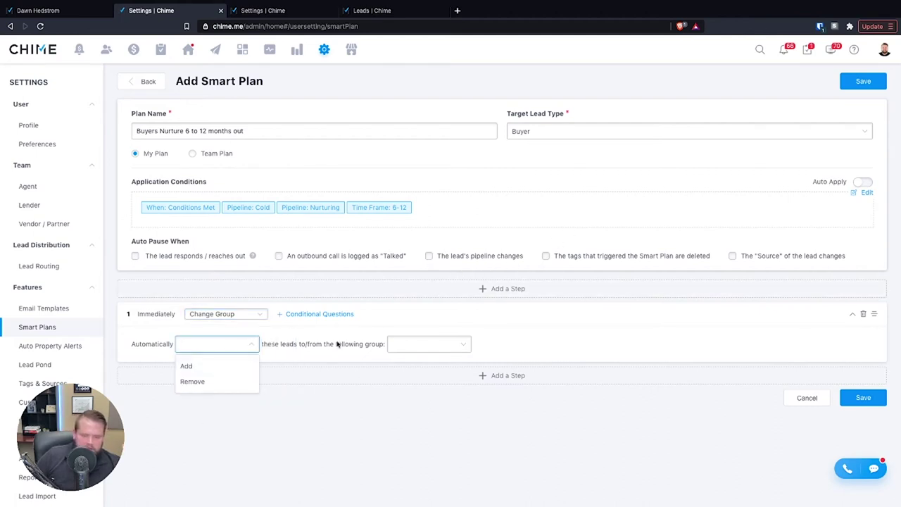
- Set step 1 to Change Pipeline, browsing the pipeline list without choosing one
left_click(218, 314)
left_click(239, 441)
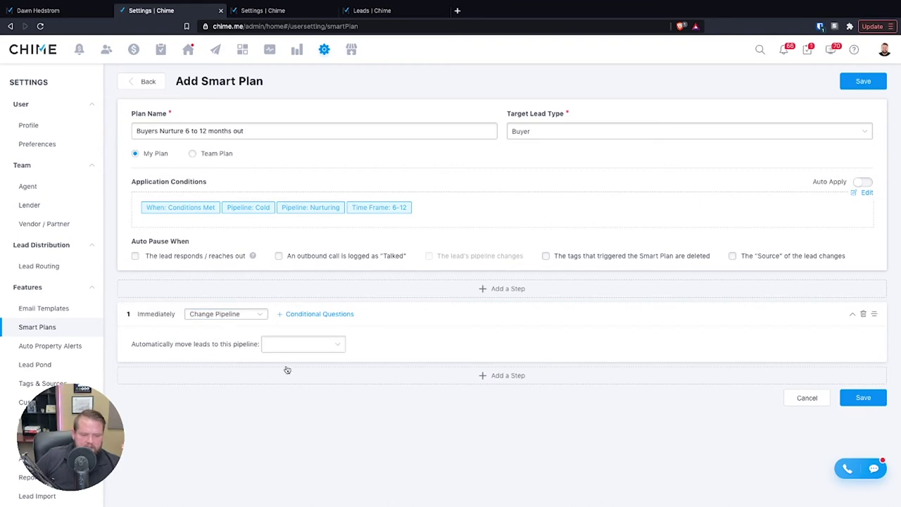
left_click(307, 345)
scroll(295, 458, "down", 1)
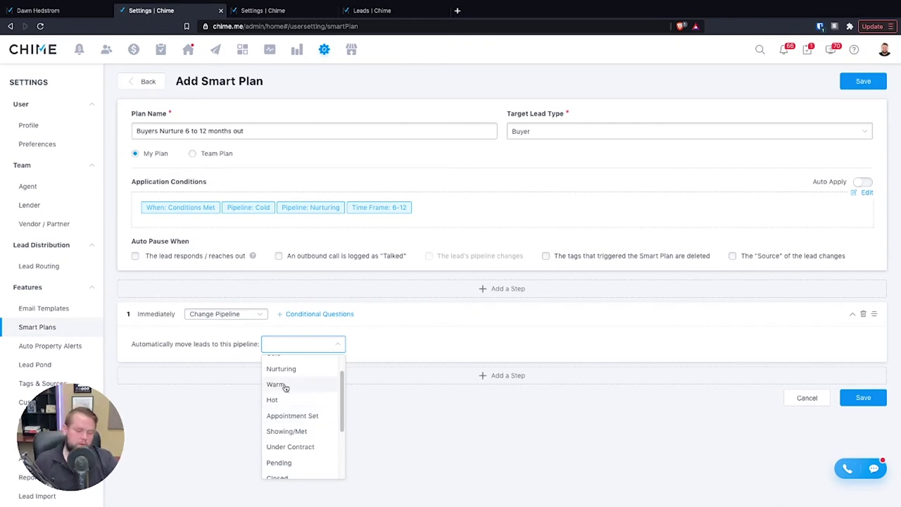
scroll(296, 387, "up", 2)
left_click(488, 468)
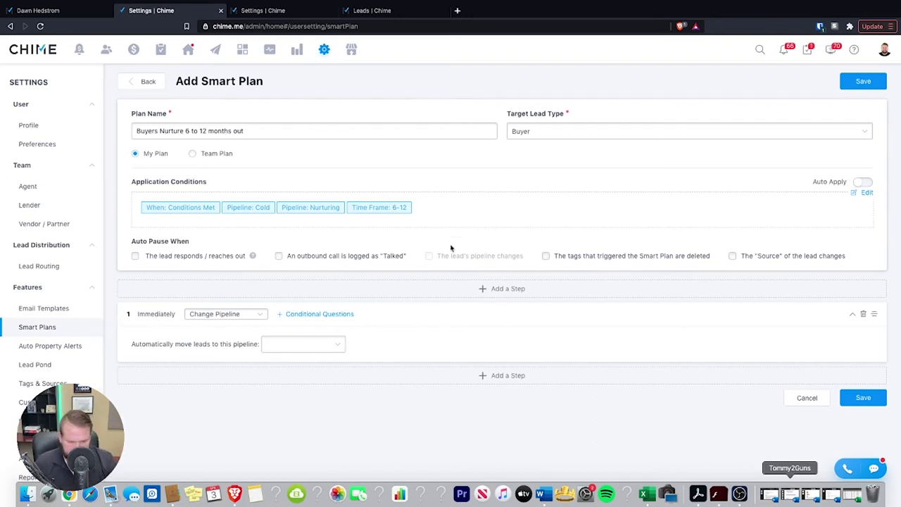
left_click(282, 347)
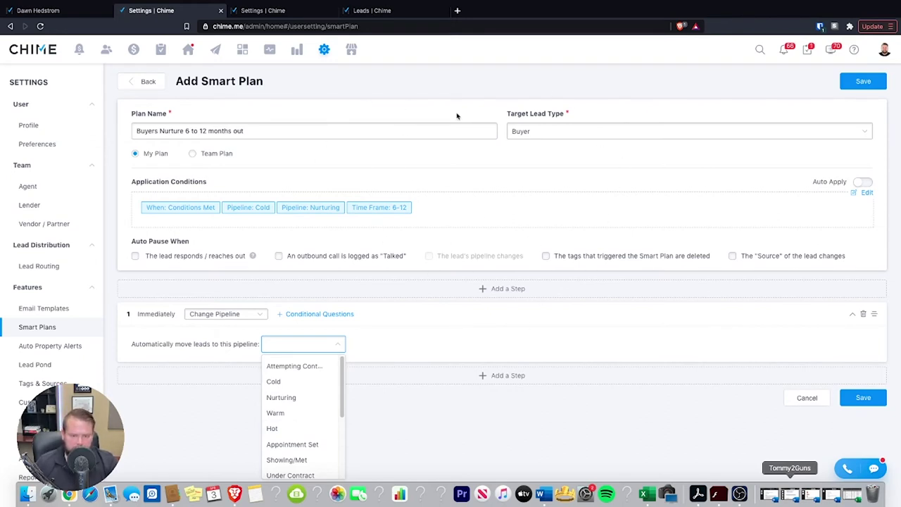
- Add step 2 that immediately starts another smart plan
left_click(461, 381)
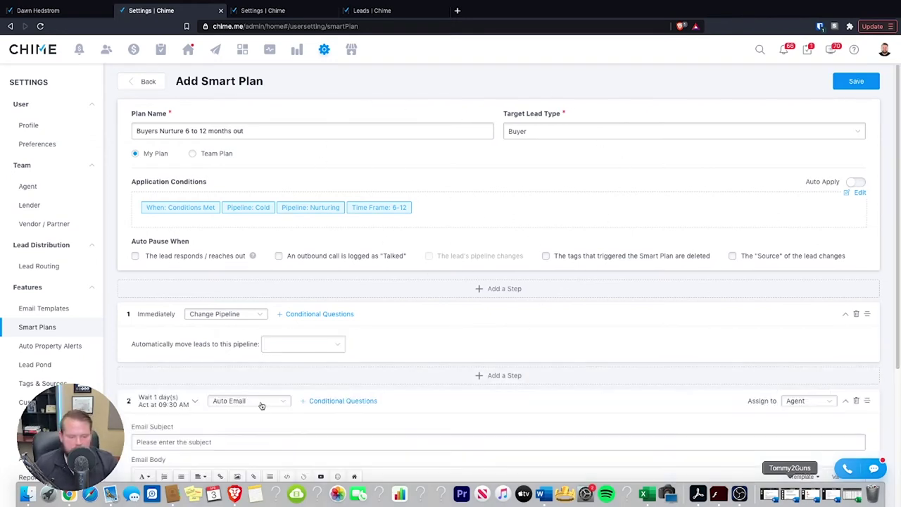
left_click(257, 403)
left_click(261, 384)
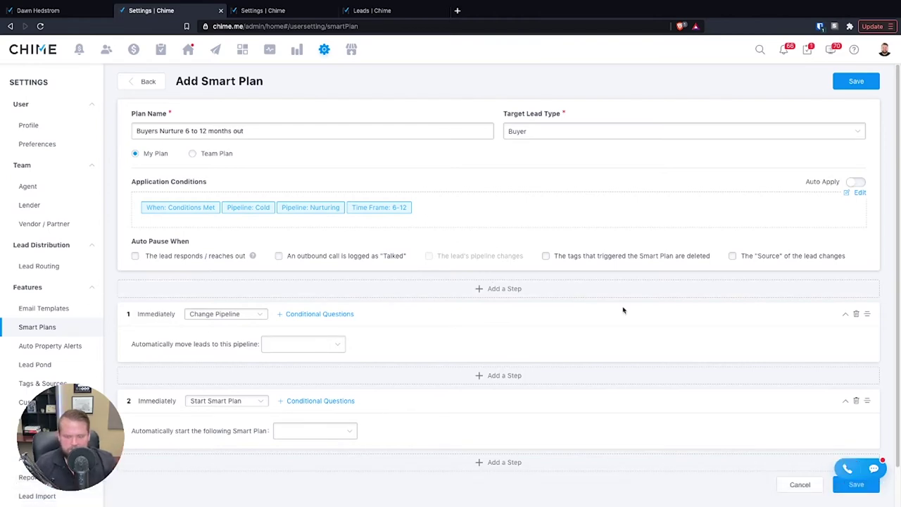
- Delete step 2 and make step 1 an Auto Email
left_click(856, 401)
left_click(477, 283)
left_click(232, 314)
left_click(229, 334)
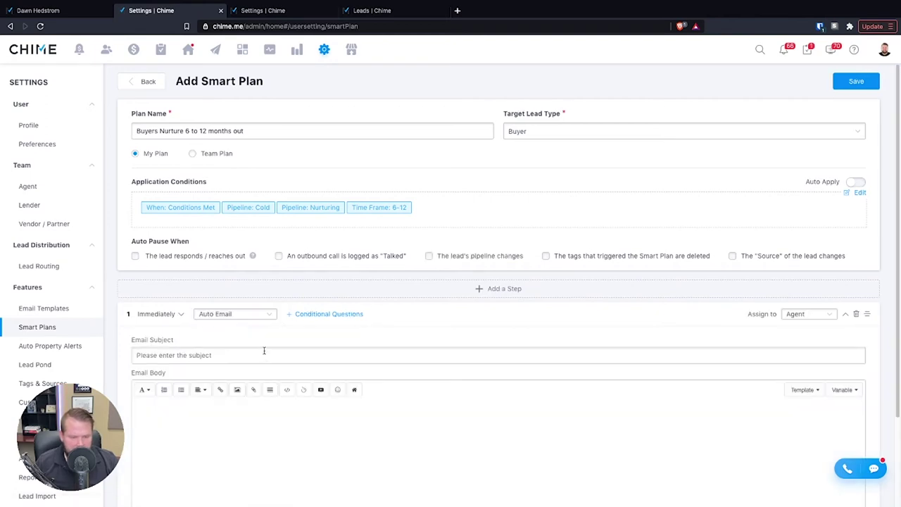
- Leave the email subject and body empty, cancelling the Link dialog without adding a link
left_click(253, 355)
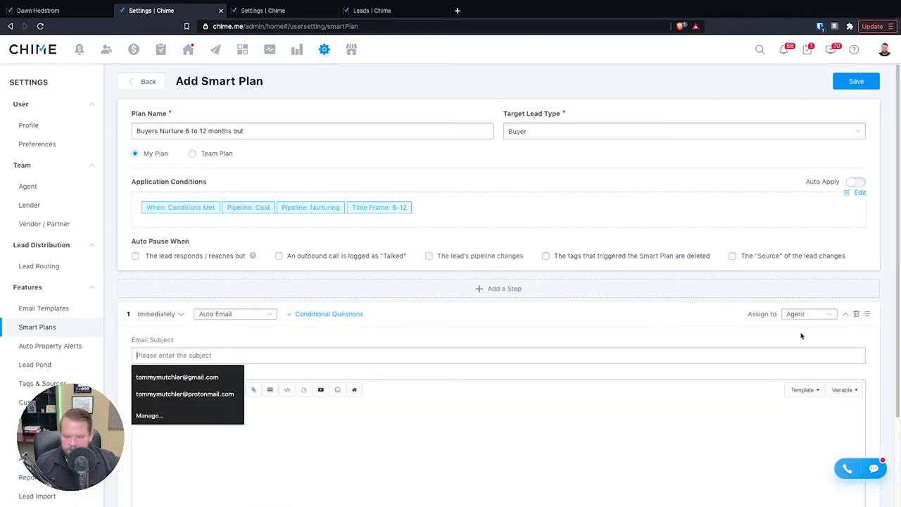
left_click(416, 425)
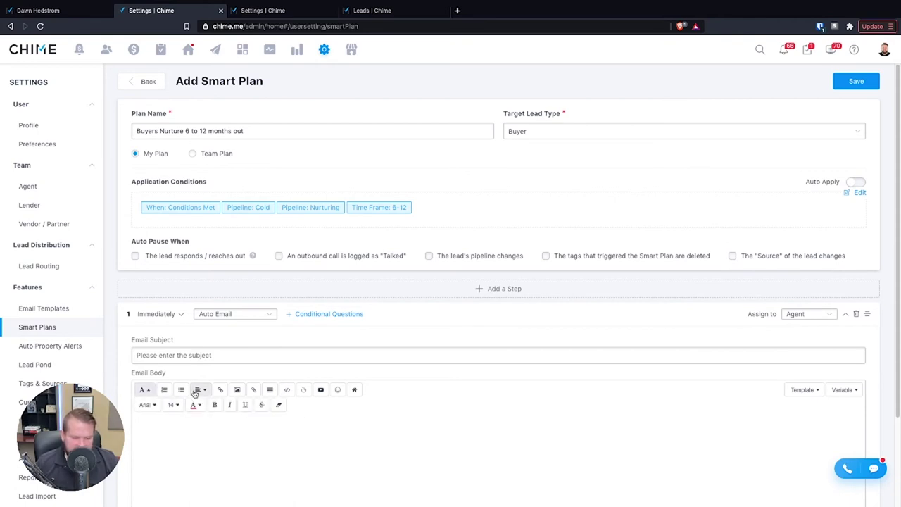
left_click(222, 391)
left_click(586, 166)
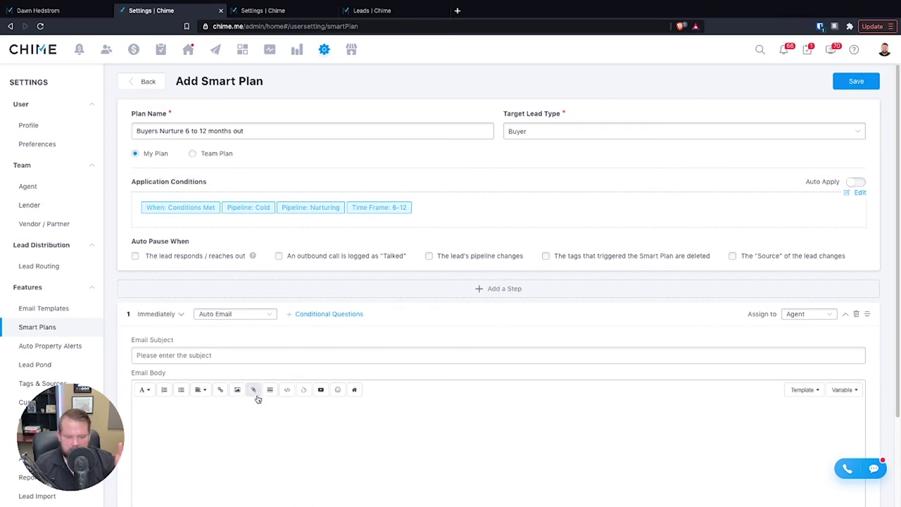
scroll(281, 408, "down", 2)
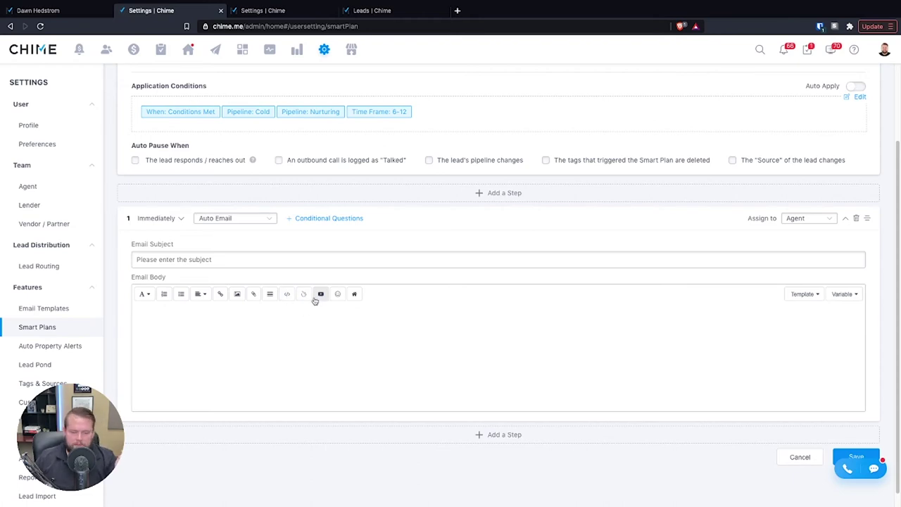
left_click(337, 294)
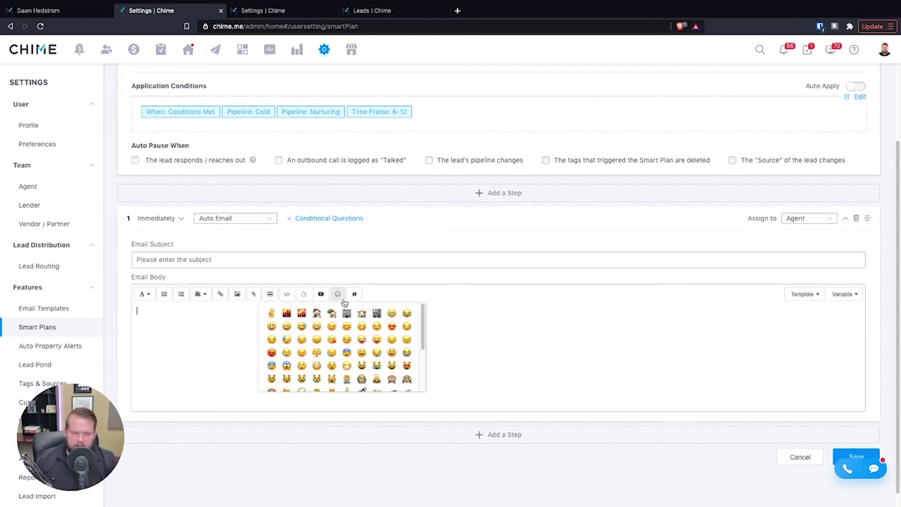
left_click(357, 294)
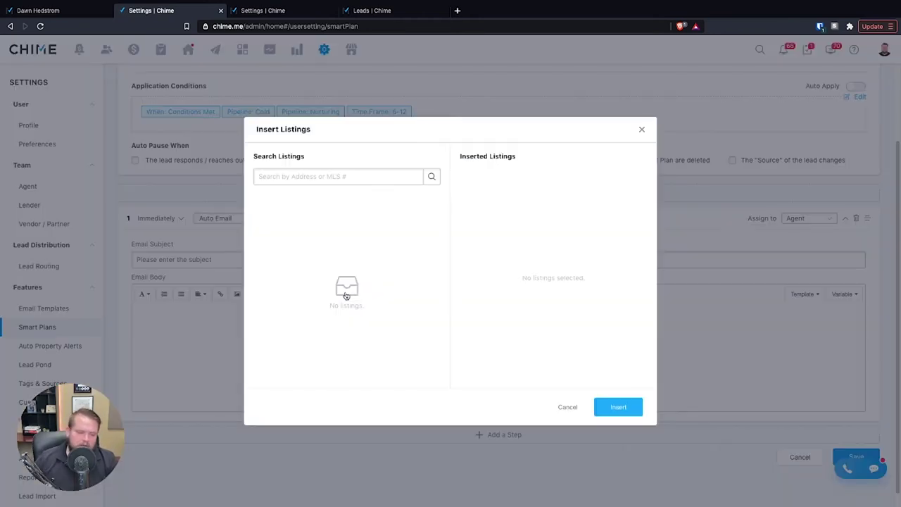
left_click(332, 177)
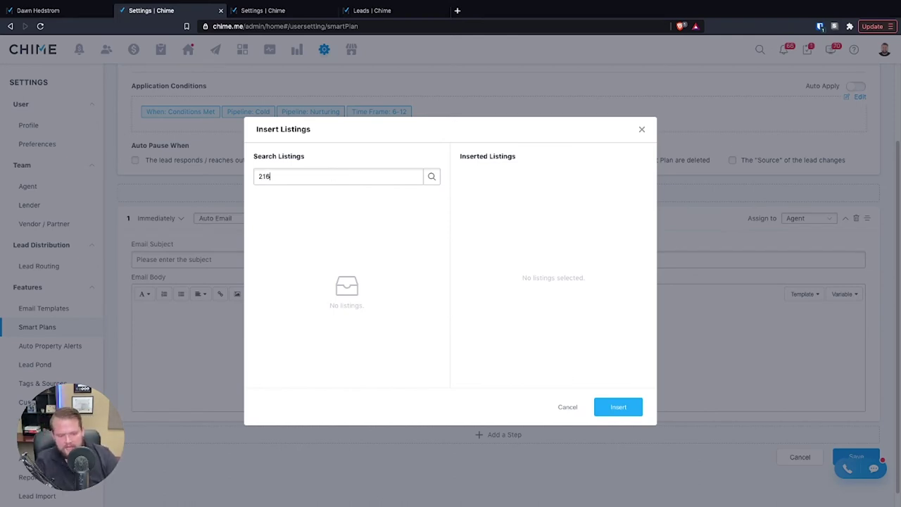
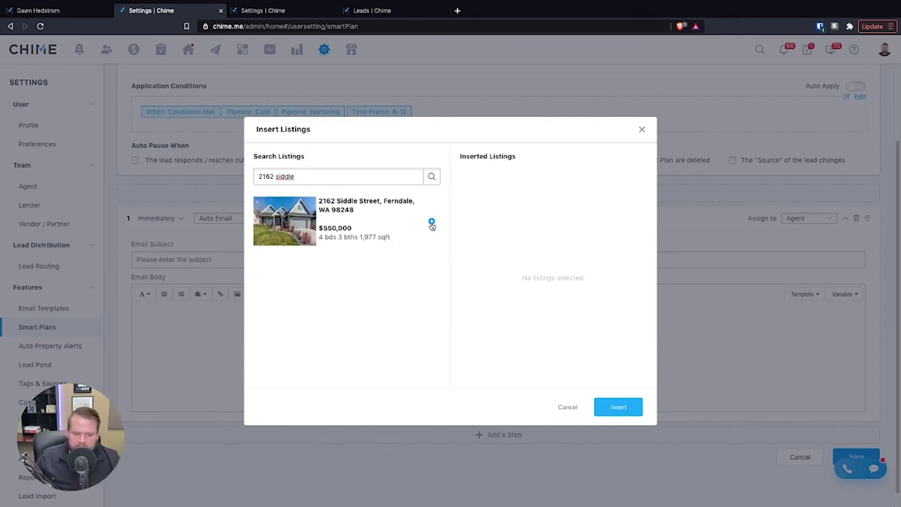
left_click(432, 221)
left_click(619, 409)
scroll(641, 366, "down", 3)
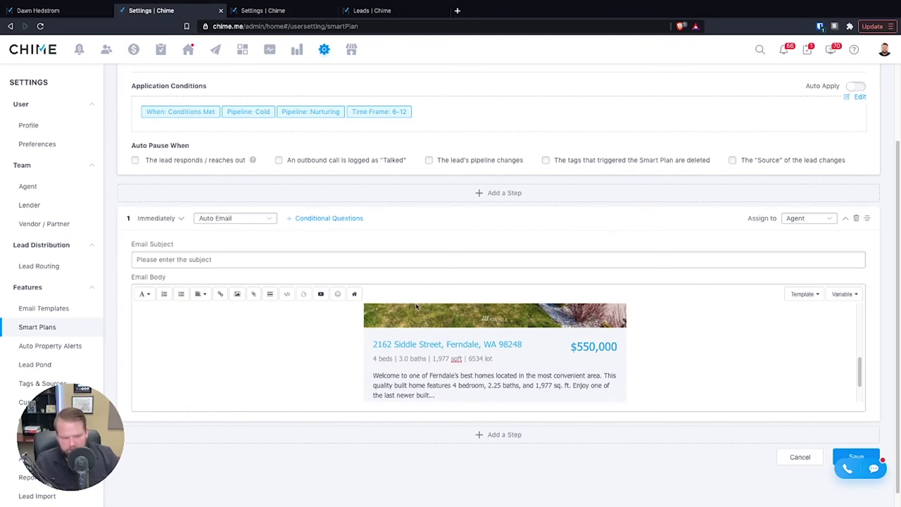
scroll(712, 343, "up", 2)
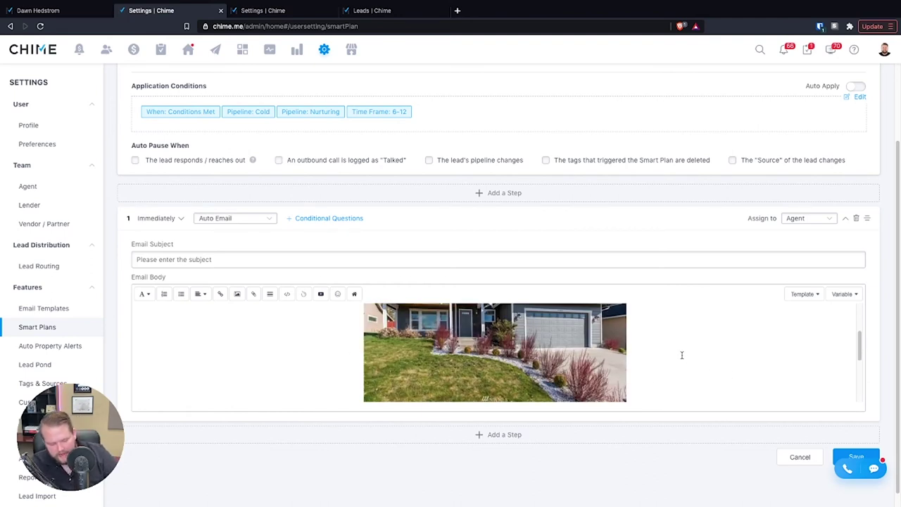
key("ctrl+z")
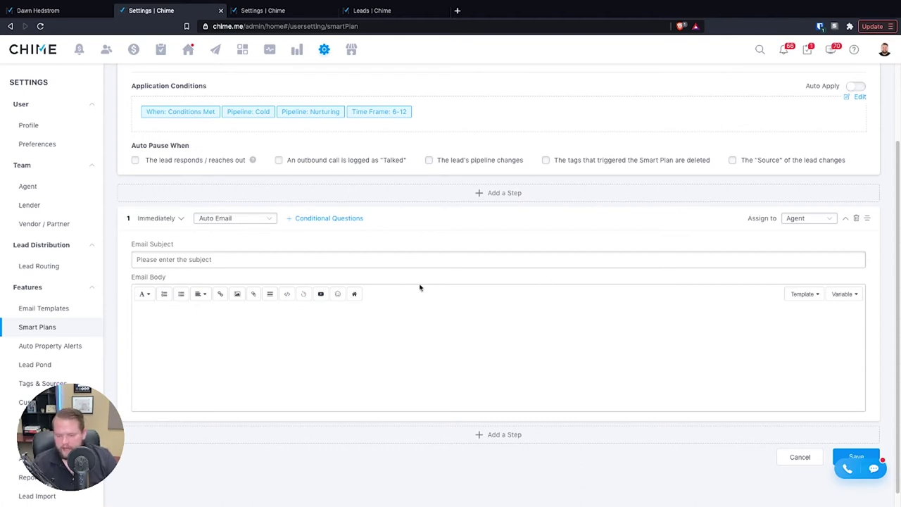
left_click(805, 295)
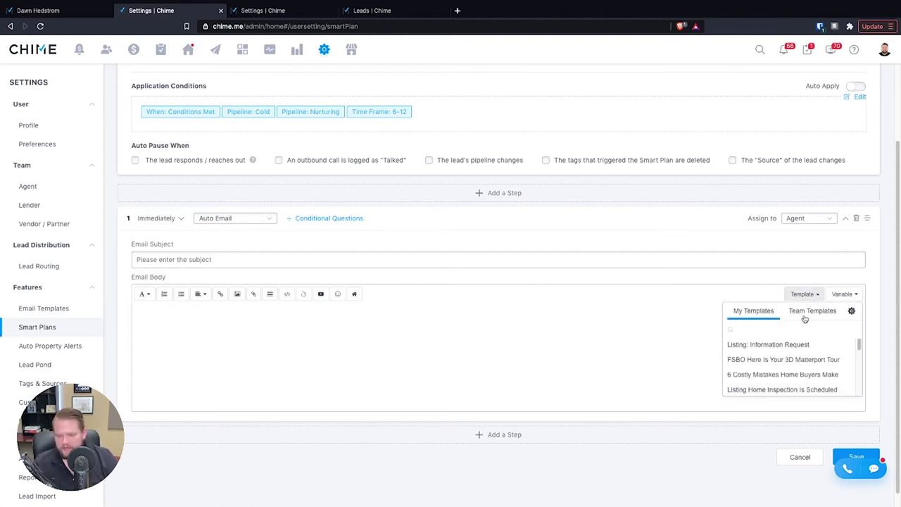
scroll(787, 365, "down", 5)
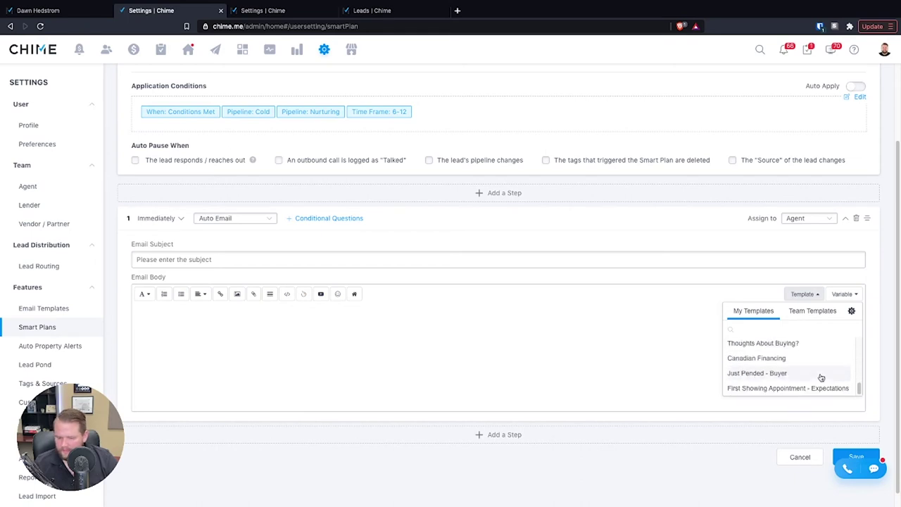
scroll(807, 373, "up", 10)
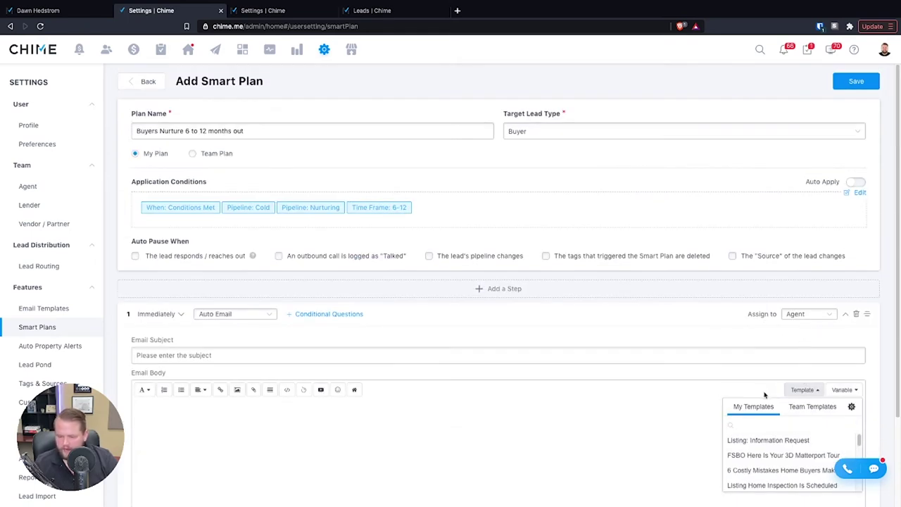
scroll(616, 400, "down", 3)
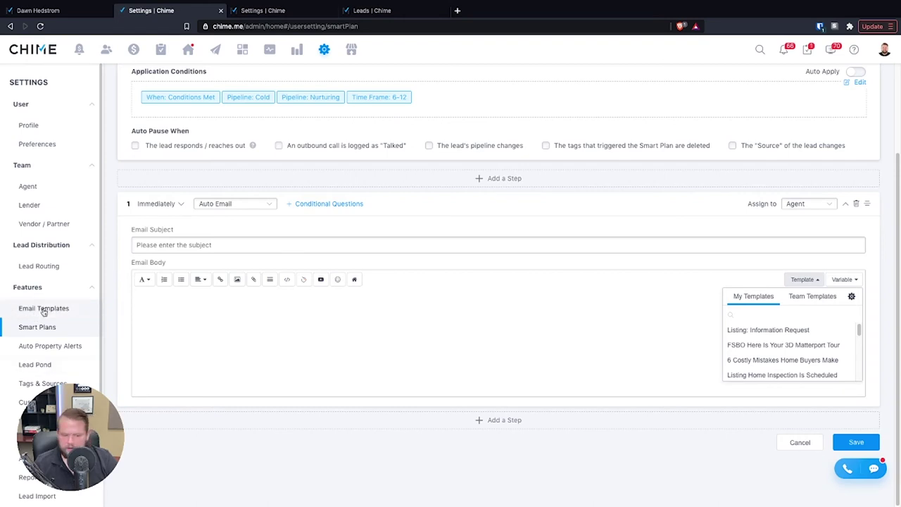
left_click(843, 279)
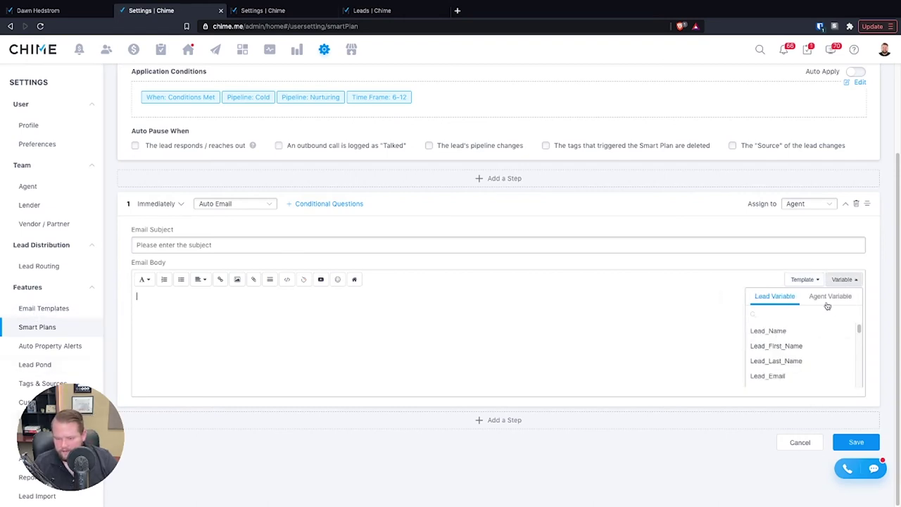
left_click(630, 292)
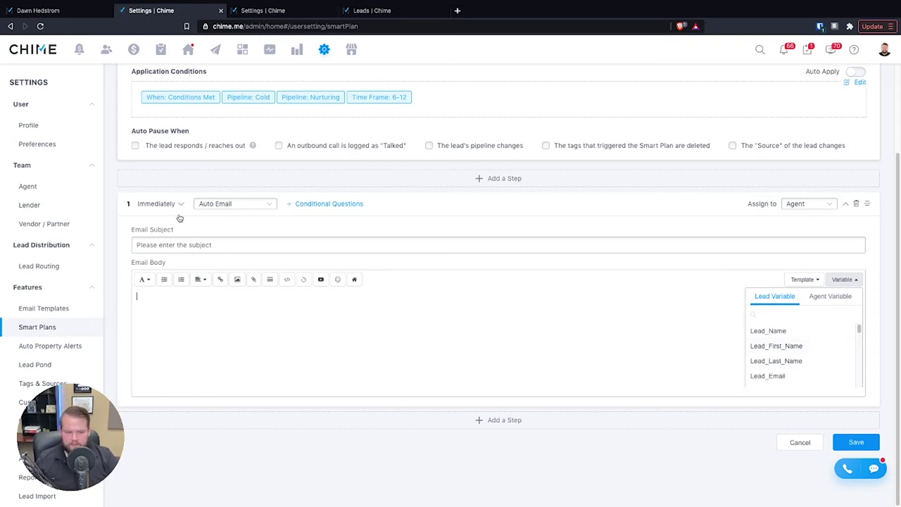
left_click(215, 246)
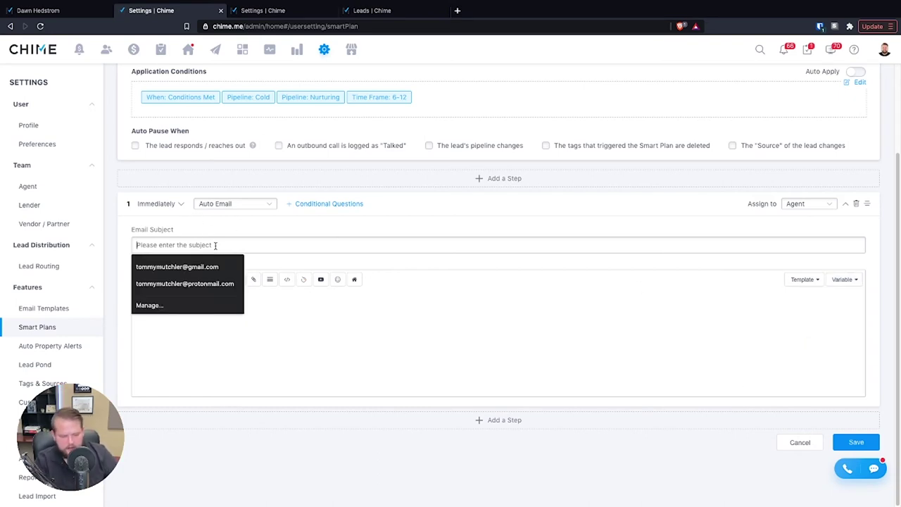
- Enter the subject 'Video Message For' followed by the #lead_first_name# variable
type("V")
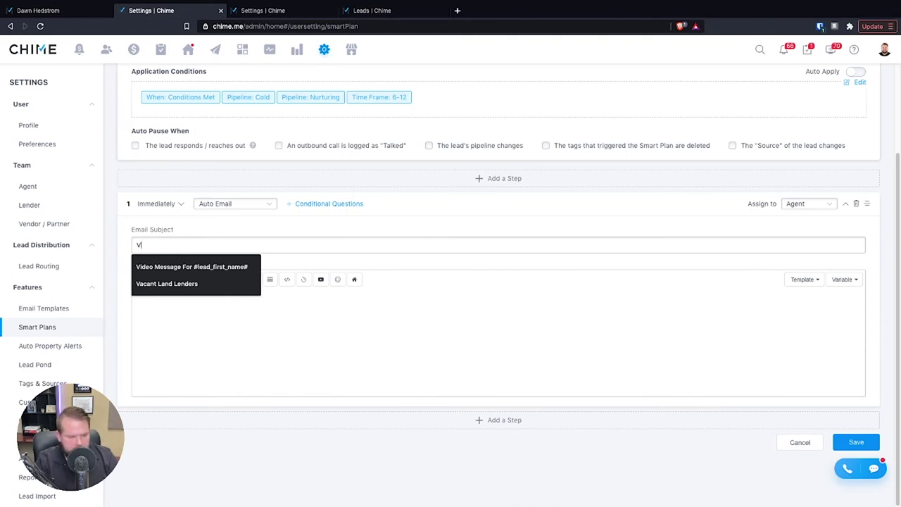
type("ideo Me")
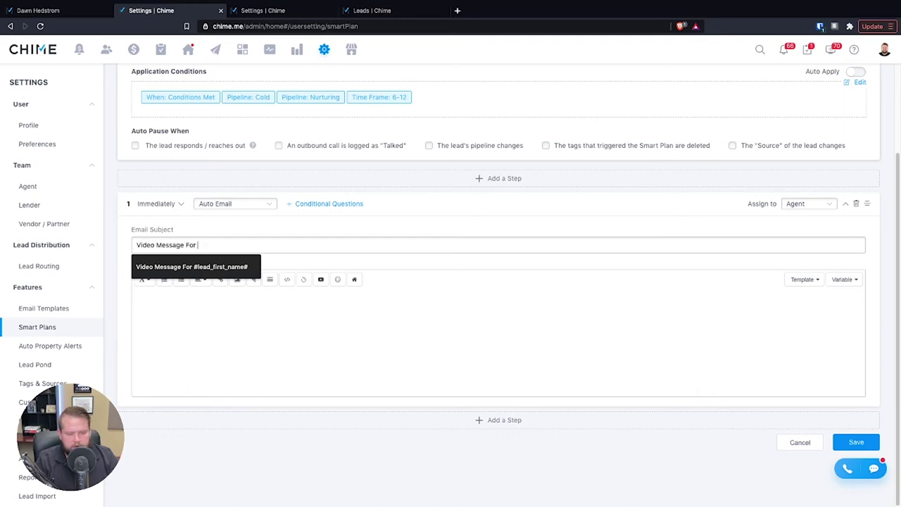
type("ssage For")
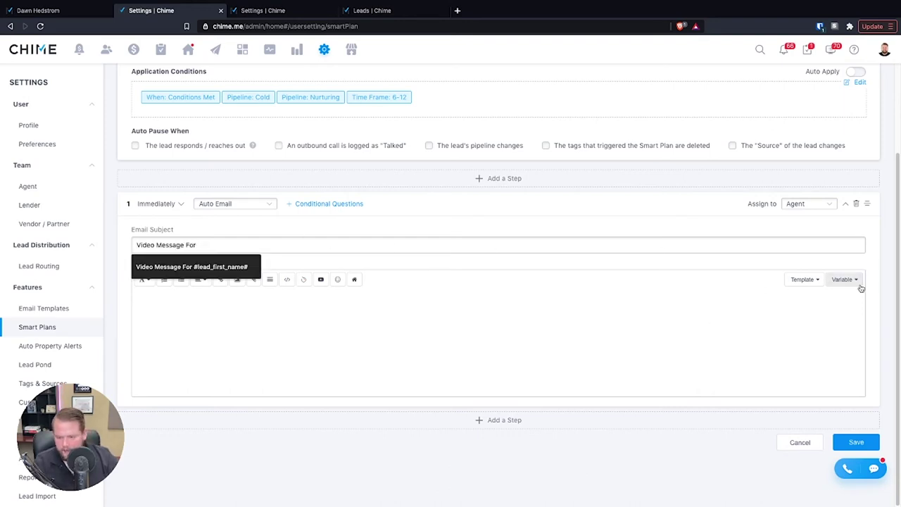
left_click(849, 281)
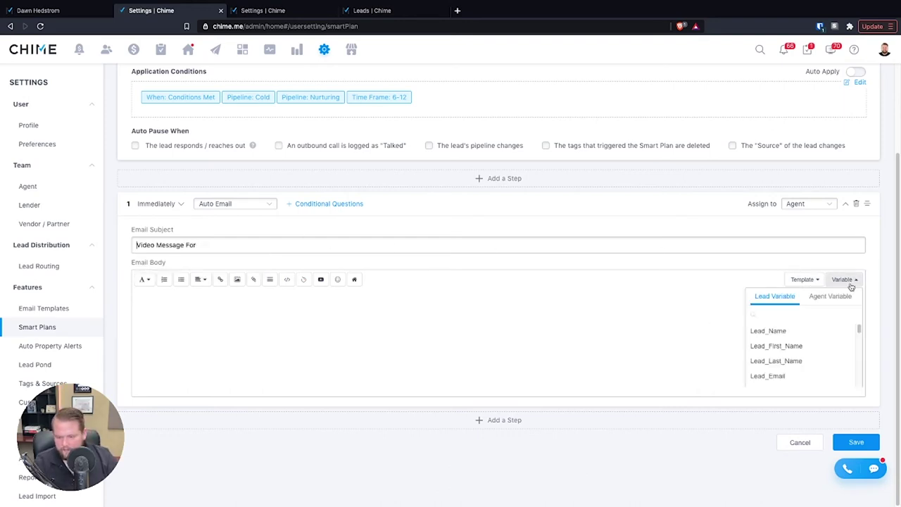
left_click(790, 346)
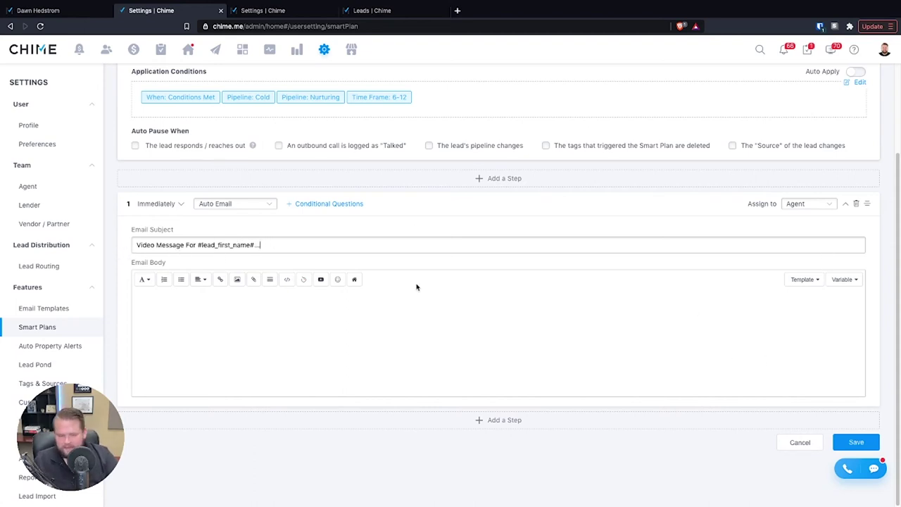
- Embed the 32-second BombBomb video in the email body
left_click(261, 343)
left_click(307, 284)
left_click(356, 328)
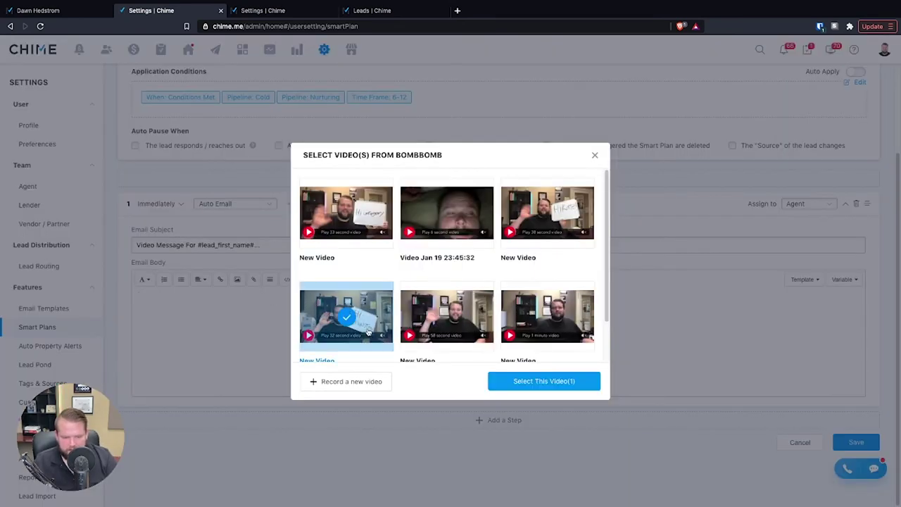
left_click(557, 381)
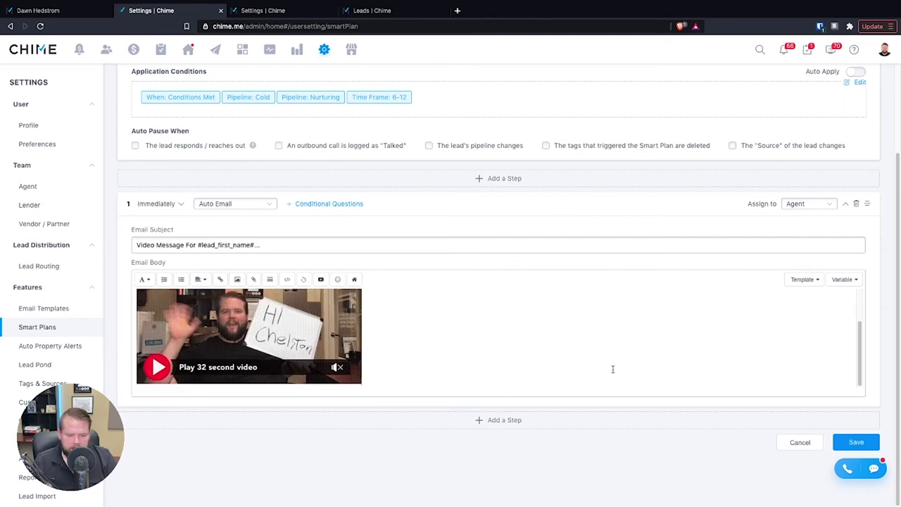
- Add the #signature# agent variable below the video
scroll(615, 370, "down", 1)
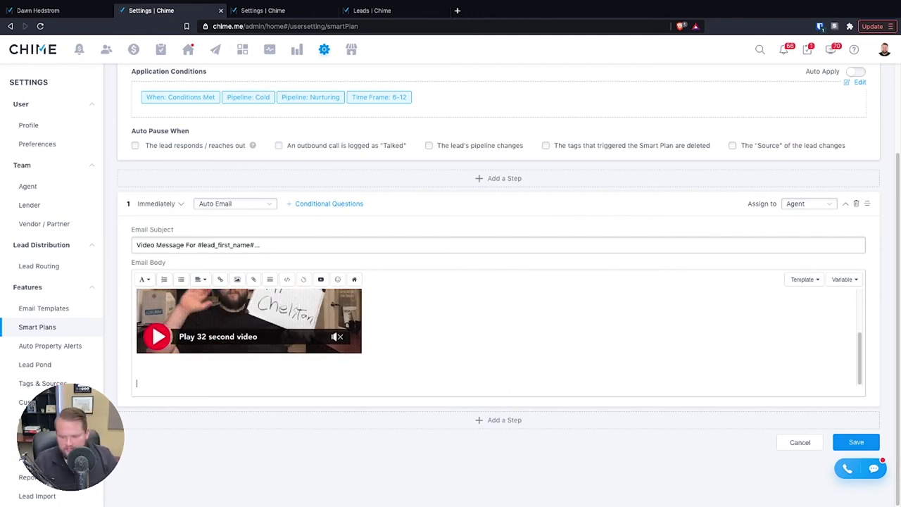
left_click(839, 280)
scroll(810, 338, "down", 2)
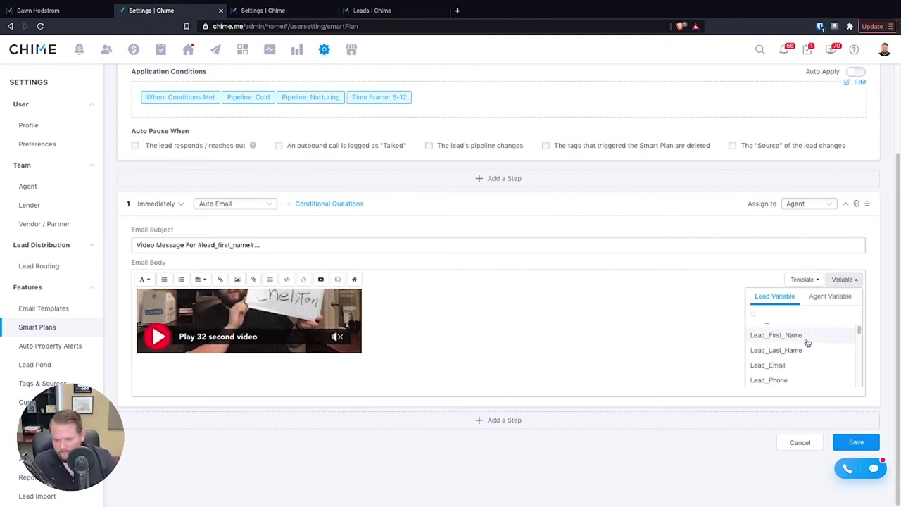
scroll(803, 359, "down", 5)
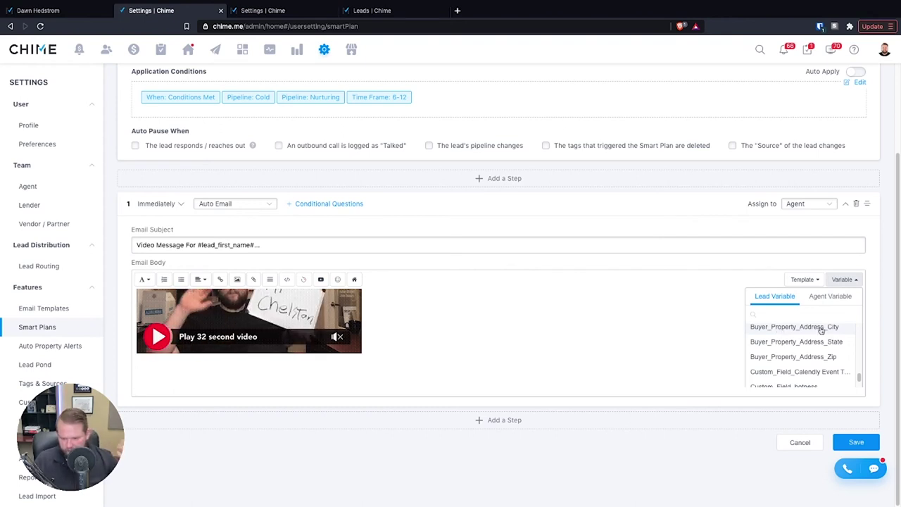
scroll(838, 349, "down", 1)
scroll(831, 350, "down", 2)
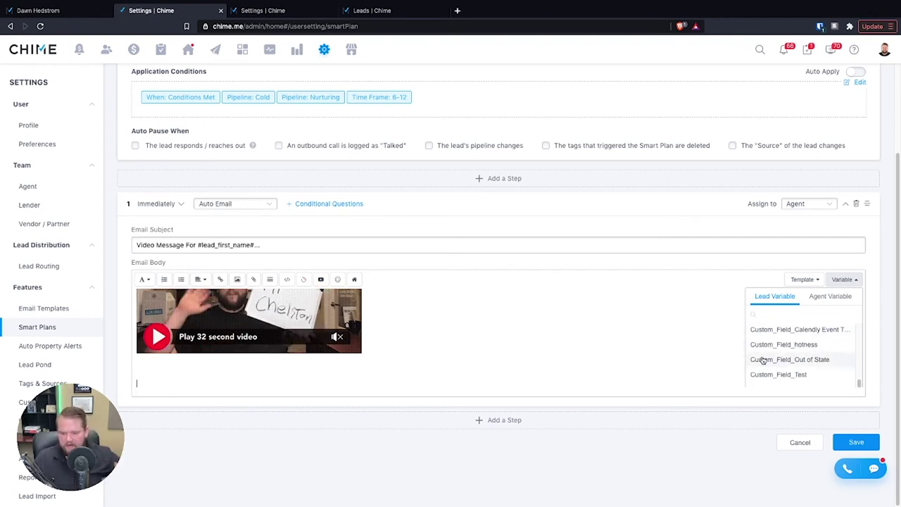
scroll(774, 371, "down", 1)
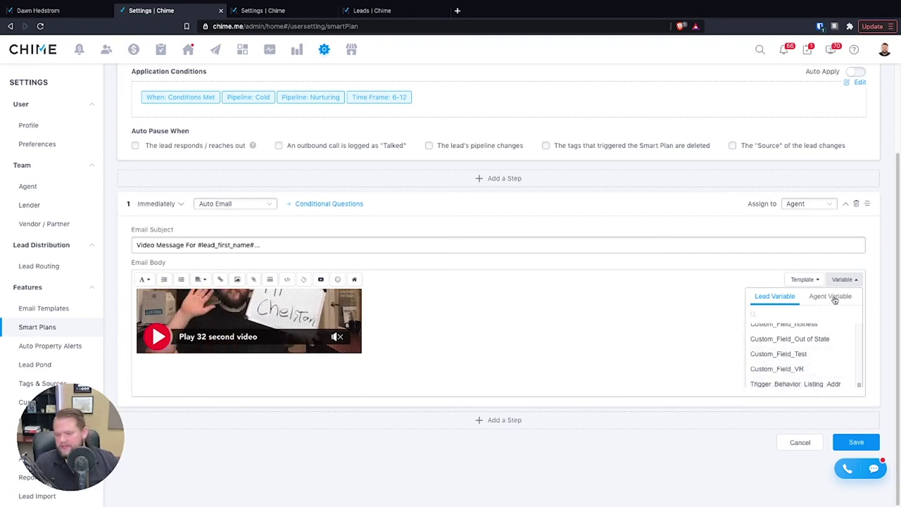
left_click(834, 297)
scroll(801, 374, "down", 3)
scroll(803, 371, "up", 3)
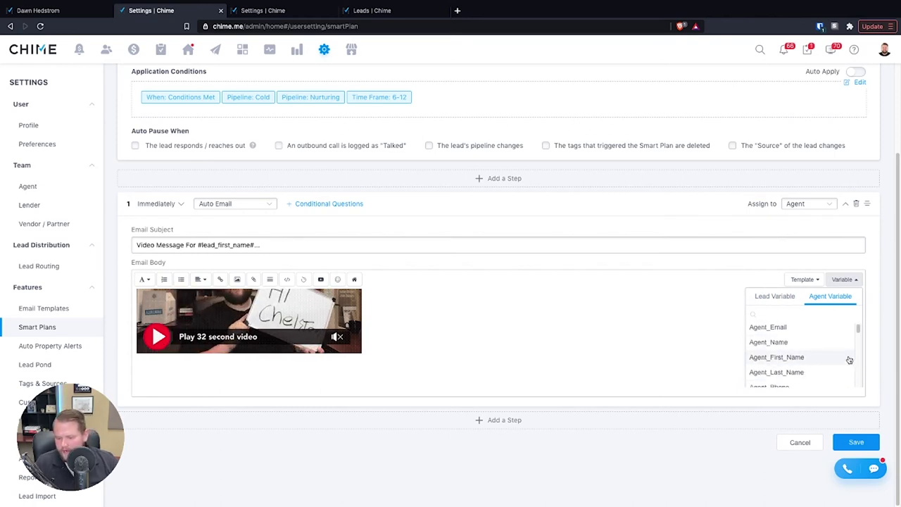
scroll(803, 364, "down", 3)
scroll(803, 364, "up", 3)
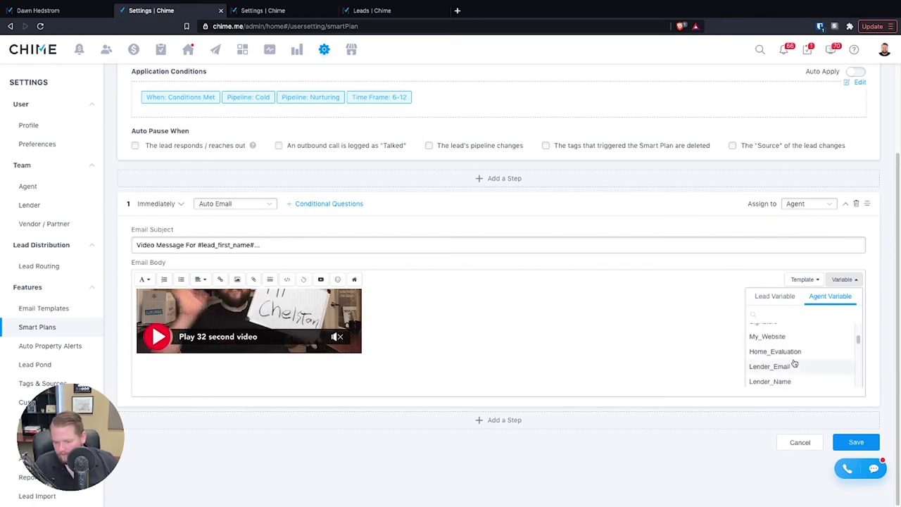
left_click(787, 381)
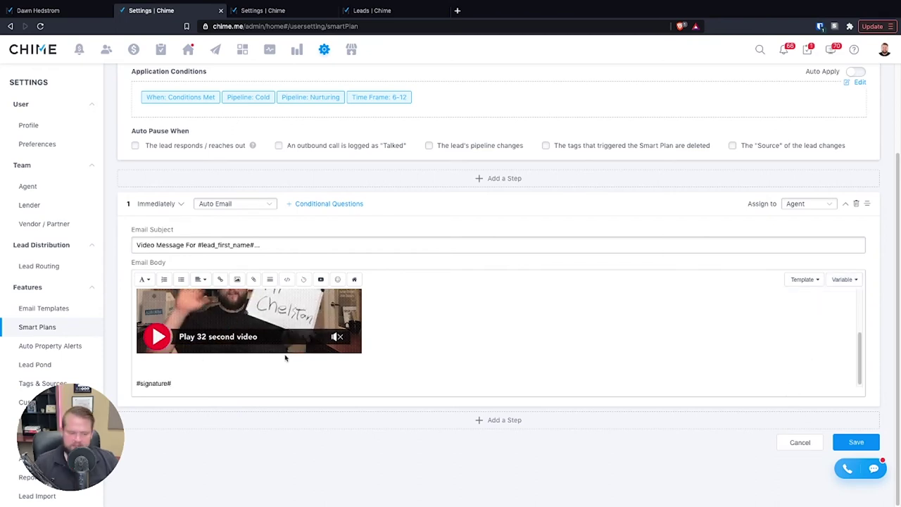
- Change step 1 to an Other task and replace its text with 'send a postcard'
scroll(381, 366, "up", 3)
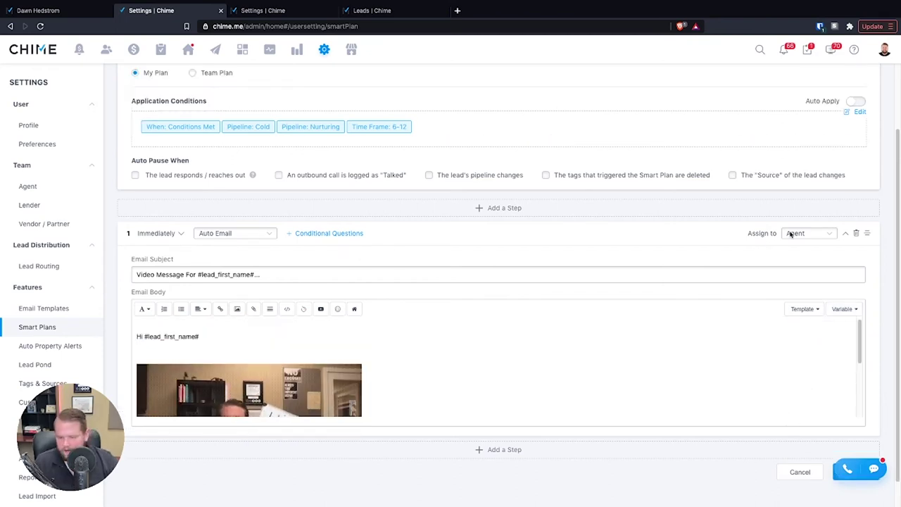
left_click(814, 236)
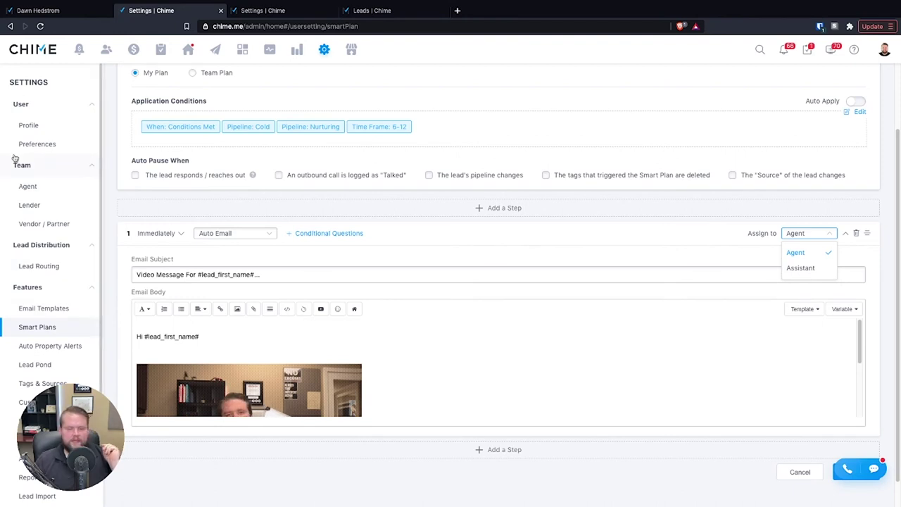
left_click(235, 236)
scroll(237, 304, "down", 3)
left_click(253, 341)
triple_click(240, 333)
type("send a postcard")
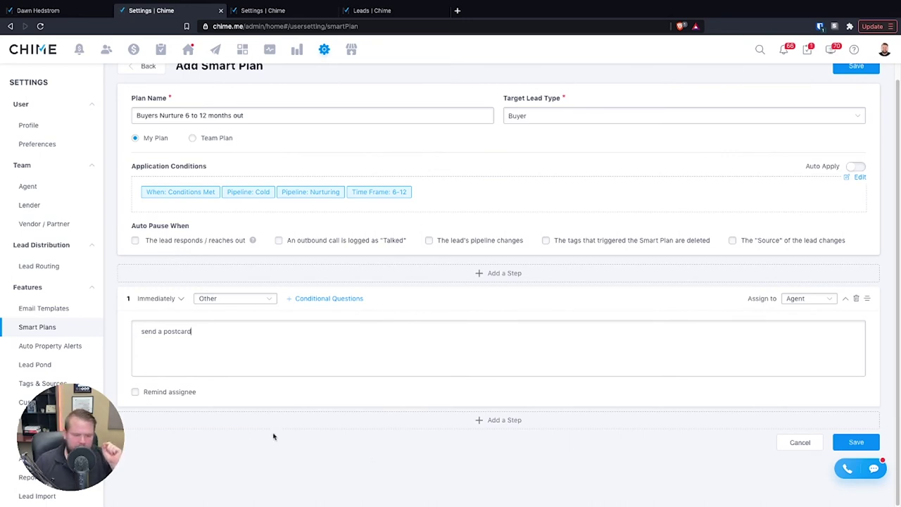
- Keep step 1 as an Other task and scroll down to the 'follow up' text and step 4
left_click(237, 304)
scroll(247, 412, "down", 1)
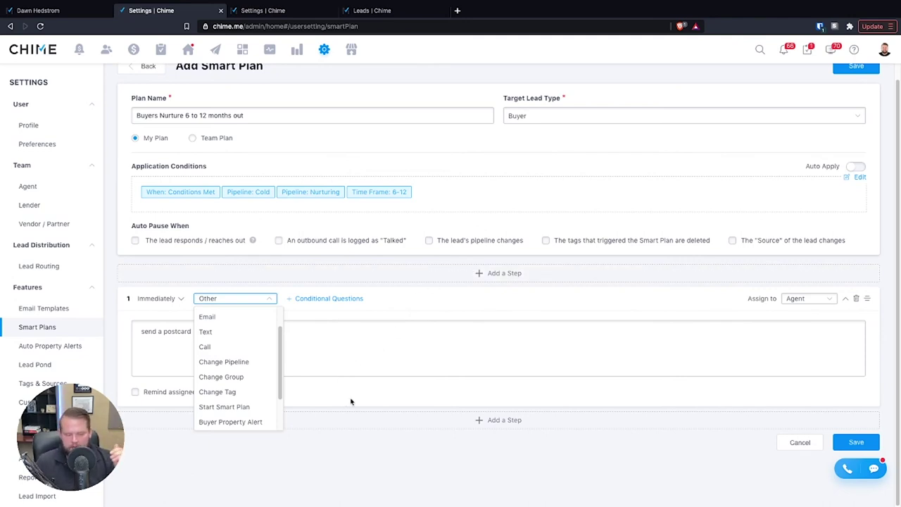
scroll(212, 373, "down", 2)
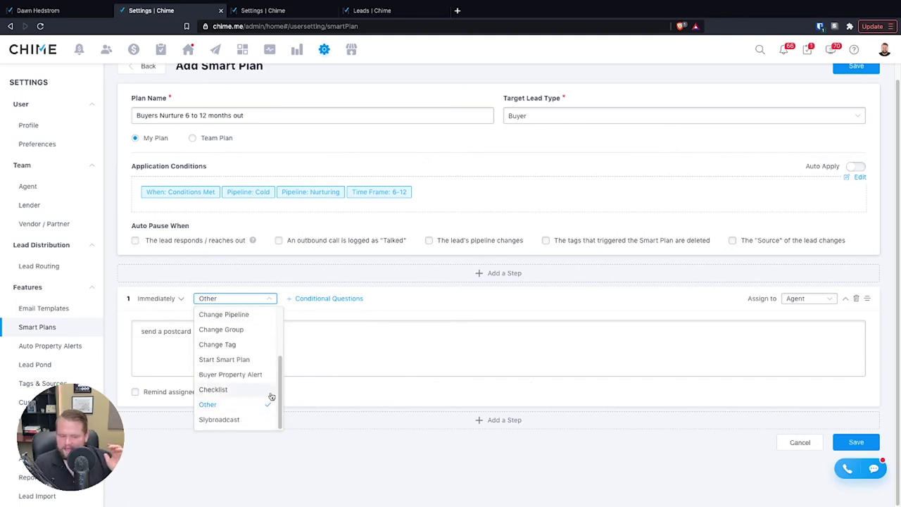
left_click(483, 307)
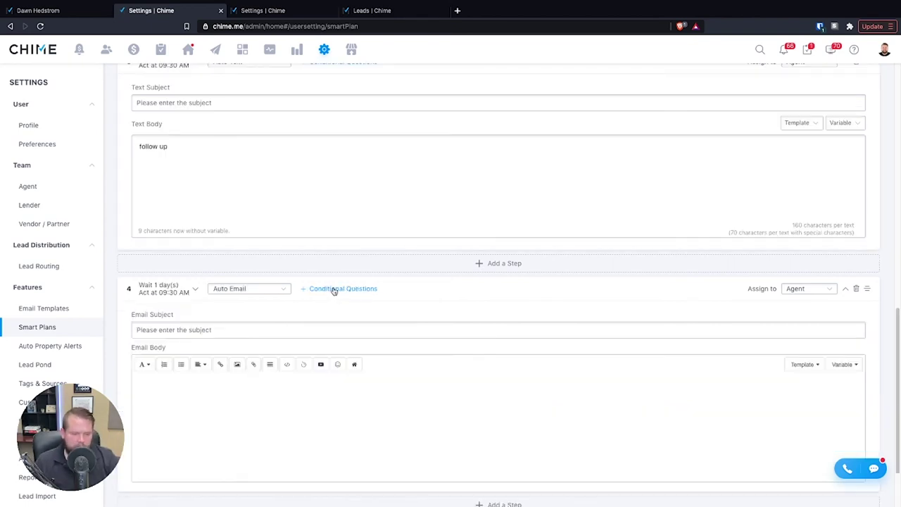
- Make step 4 a first-time-home-buyer question whose yes branch sends an Auto Email
left_click(338, 290)
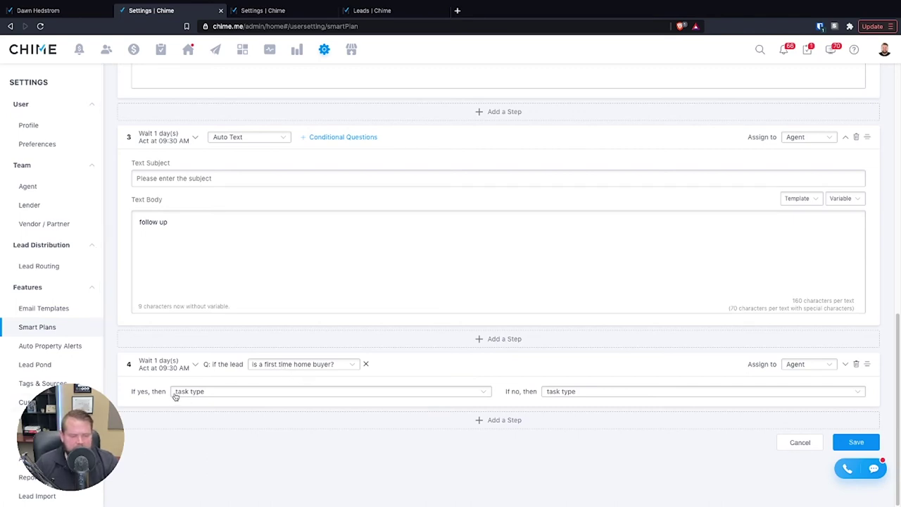
left_click(202, 396)
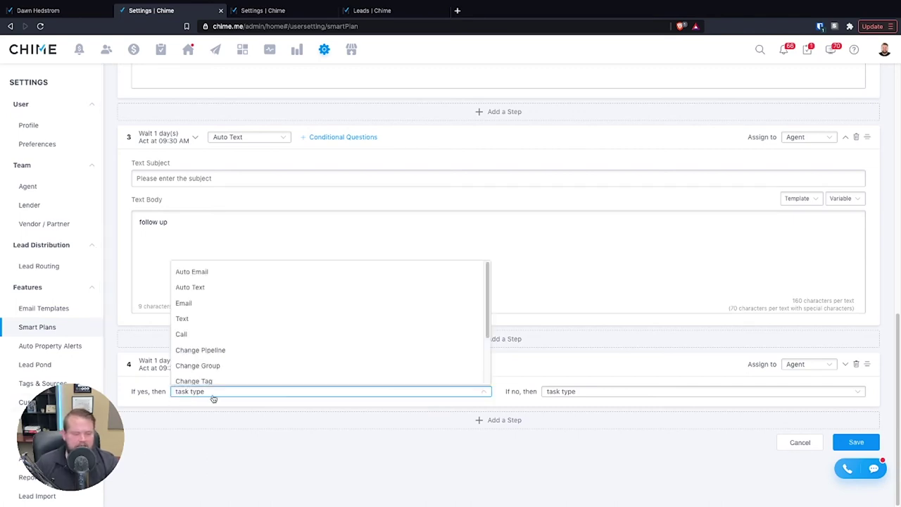
left_click(217, 274)
scroll(215, 274, "down", 1)
- Set the no branch to send a Slybroadcast voicemail instead of an auto text
left_click(564, 317)
left_click(565, 317)
left_click(565, 317)
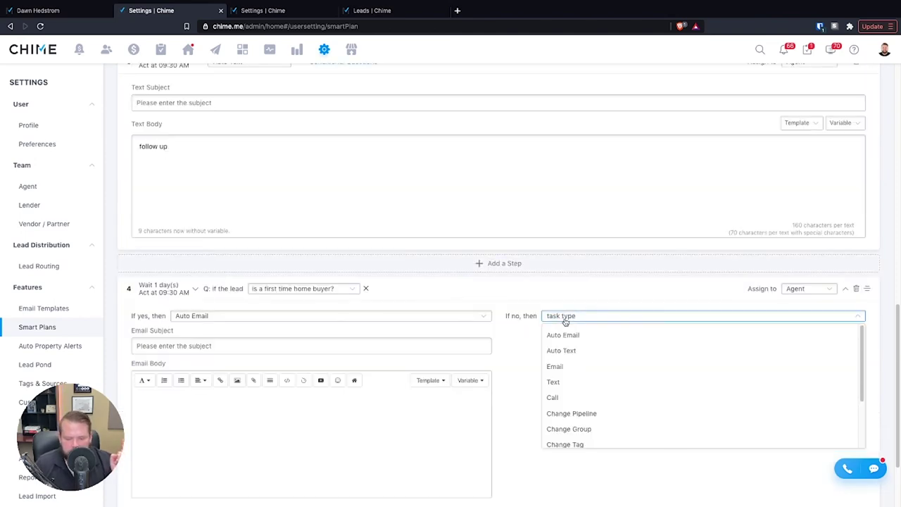
left_click(601, 352)
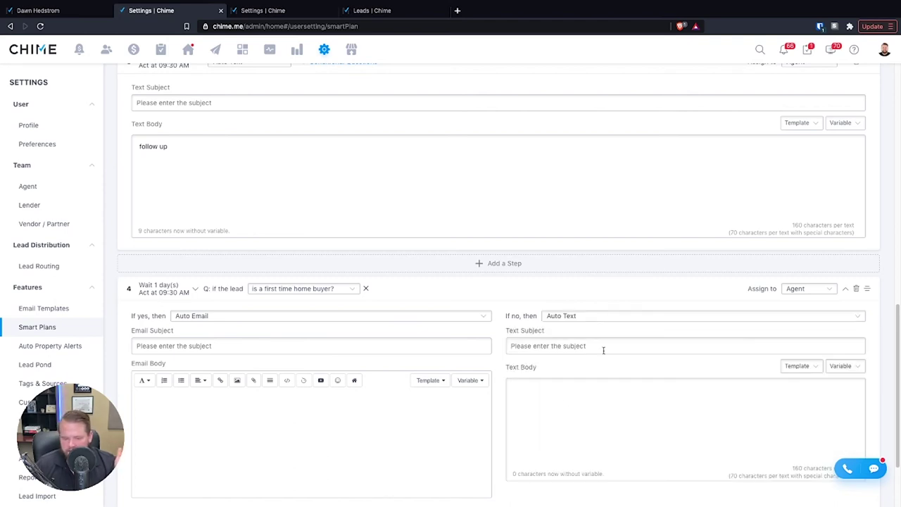
left_click(612, 316)
scroll(603, 408, "down", 2)
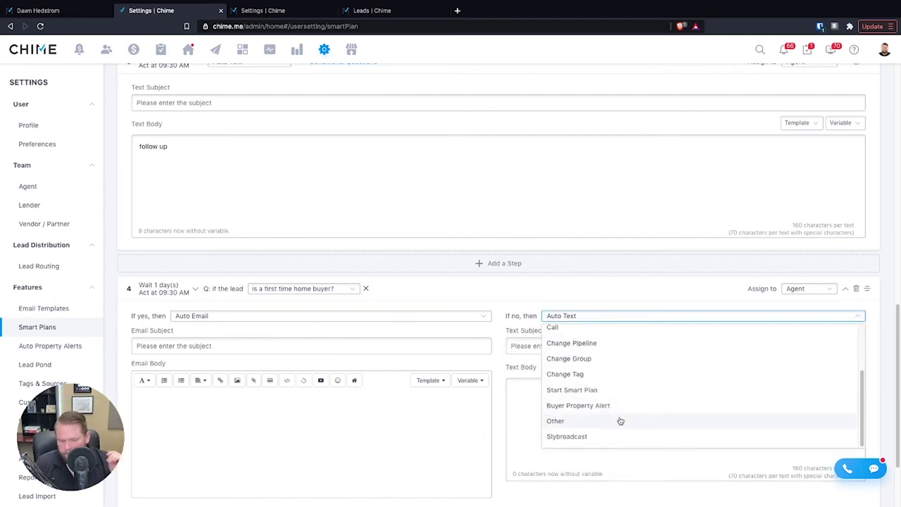
left_click(601, 437)
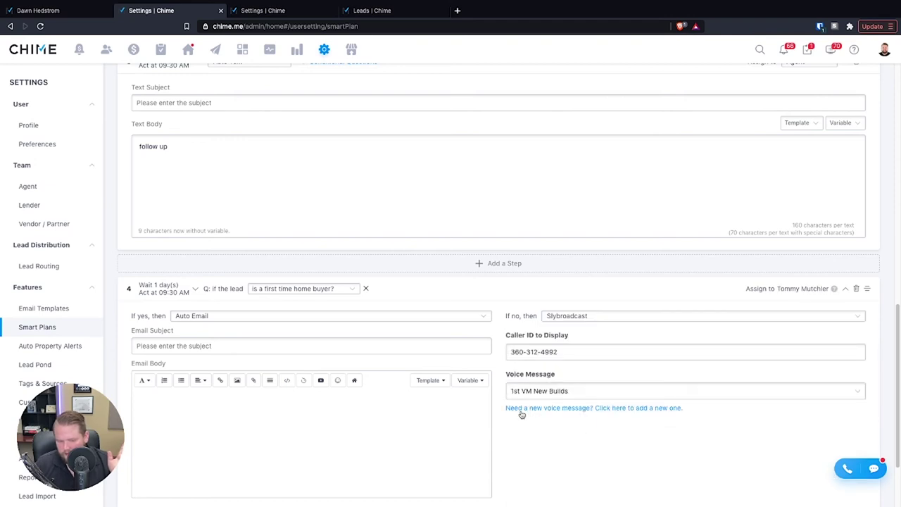
scroll(521, 415, "down", 1)
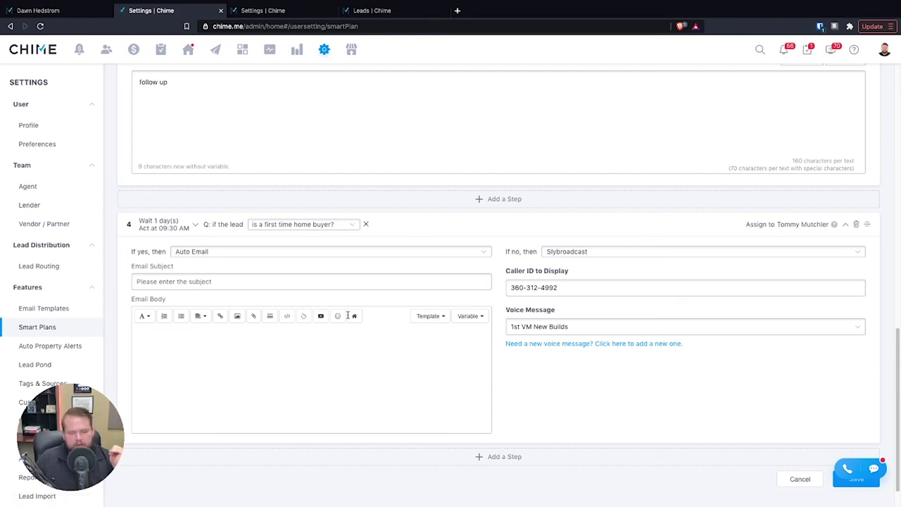
left_click(345, 228)
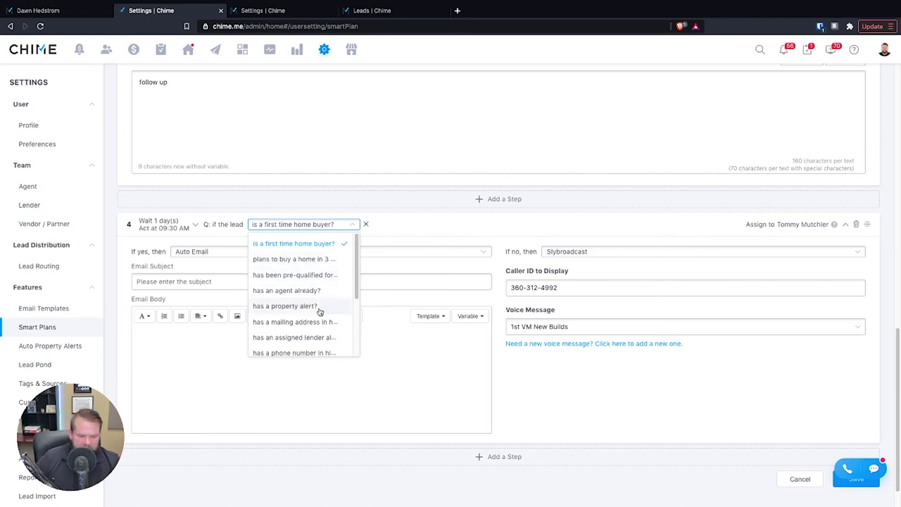
scroll(326, 321, "down", 1)
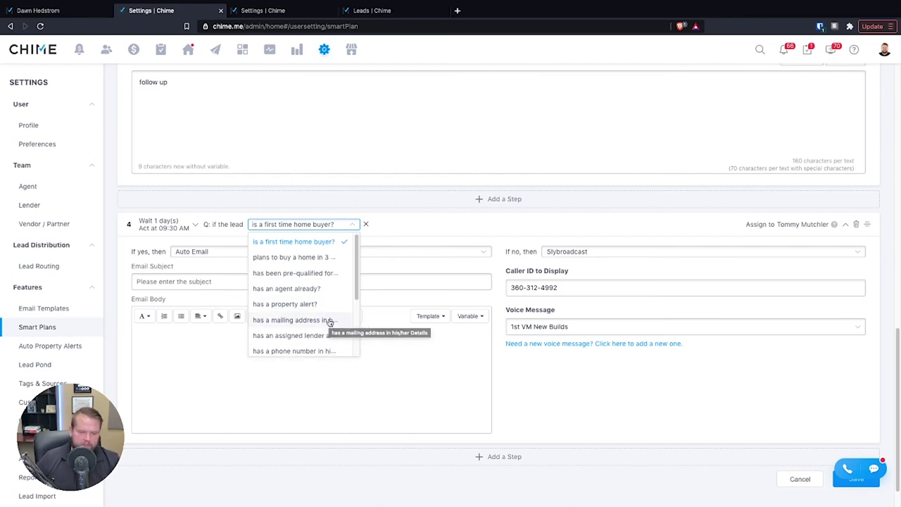
scroll(331, 323, "down", 2)
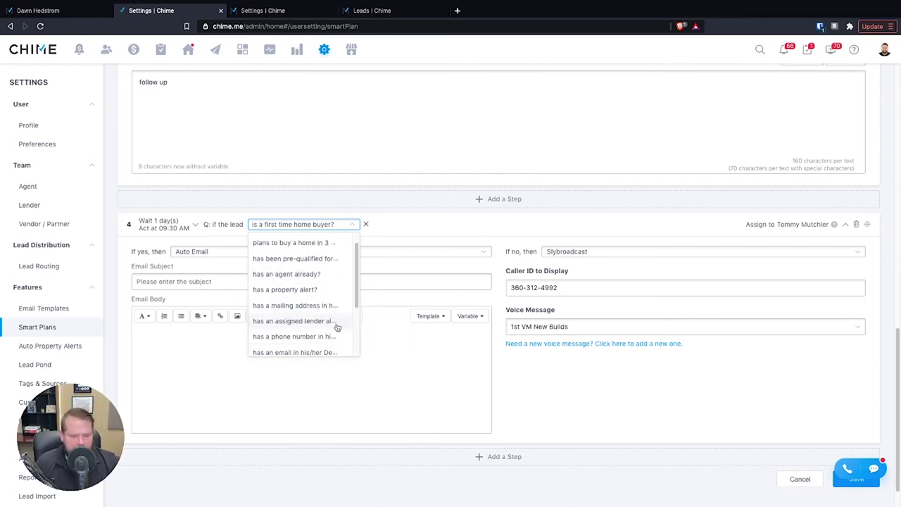
scroll(320, 330, "down", 1)
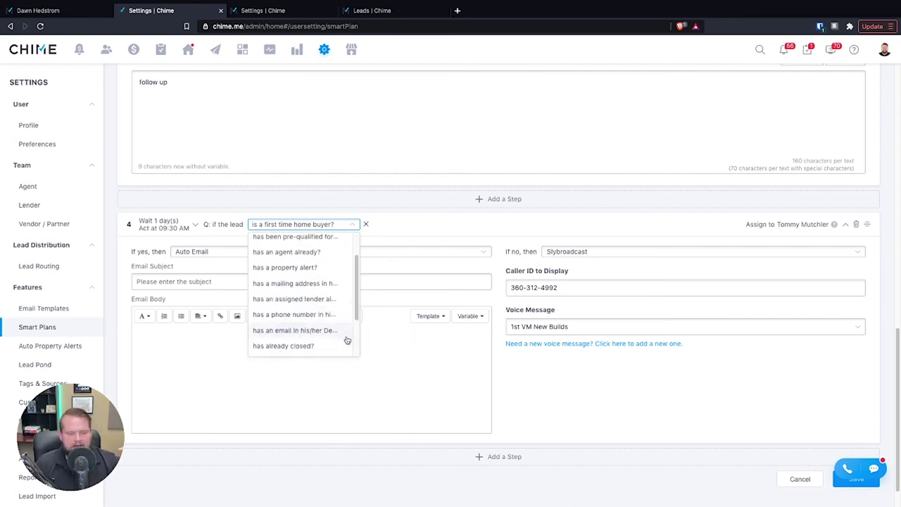
left_click(316, 331)
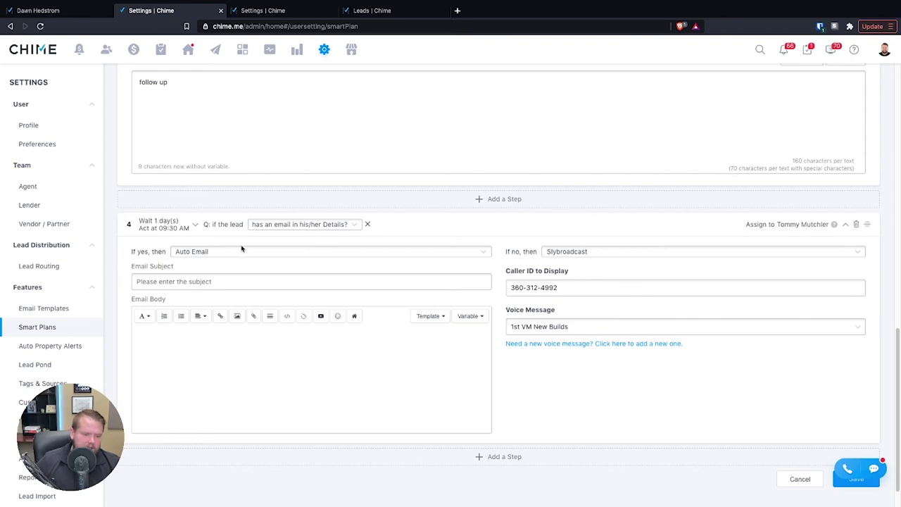
left_click(581, 253)
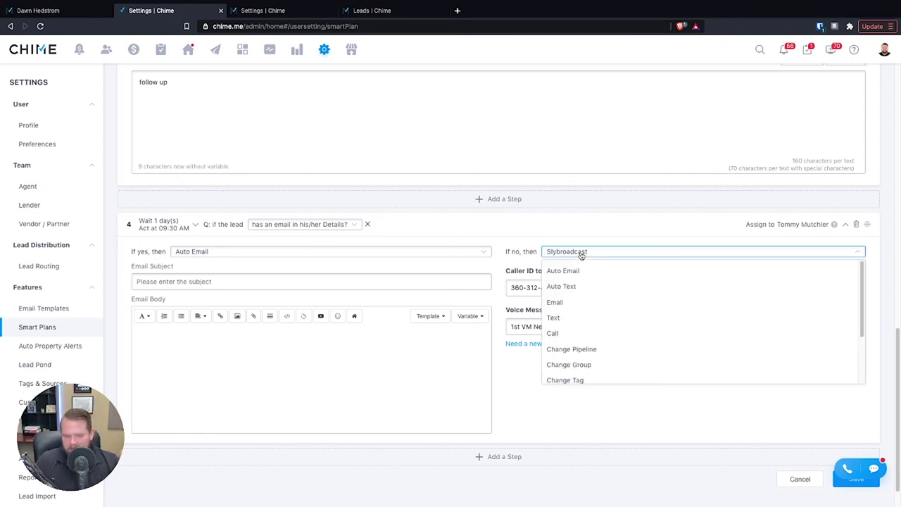
left_click(563, 287)
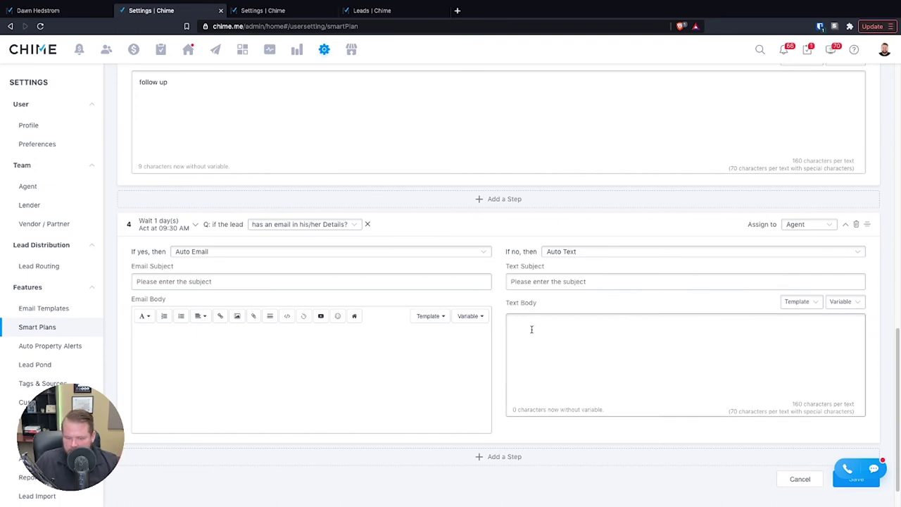
left_click(360, 231)
scroll(322, 316, "down", 5)
scroll(303, 328, "down", 1)
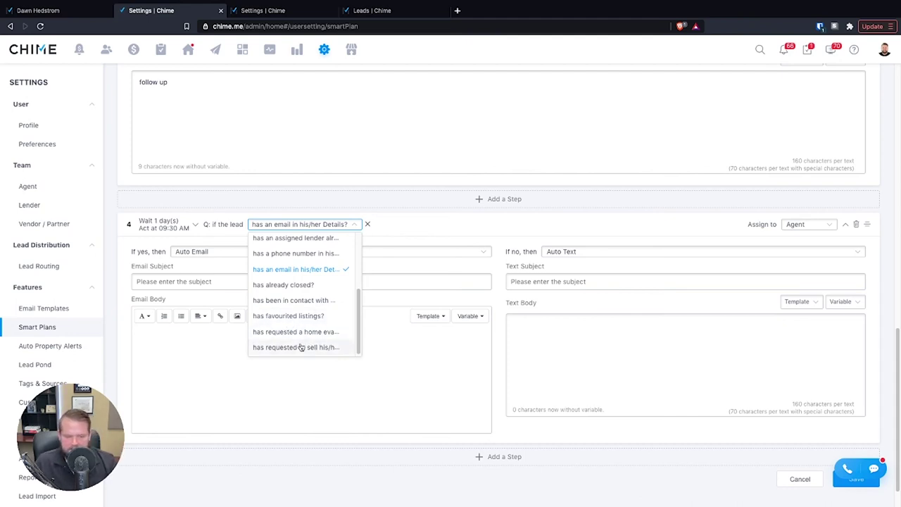
scroll(302, 349, "down", 1)
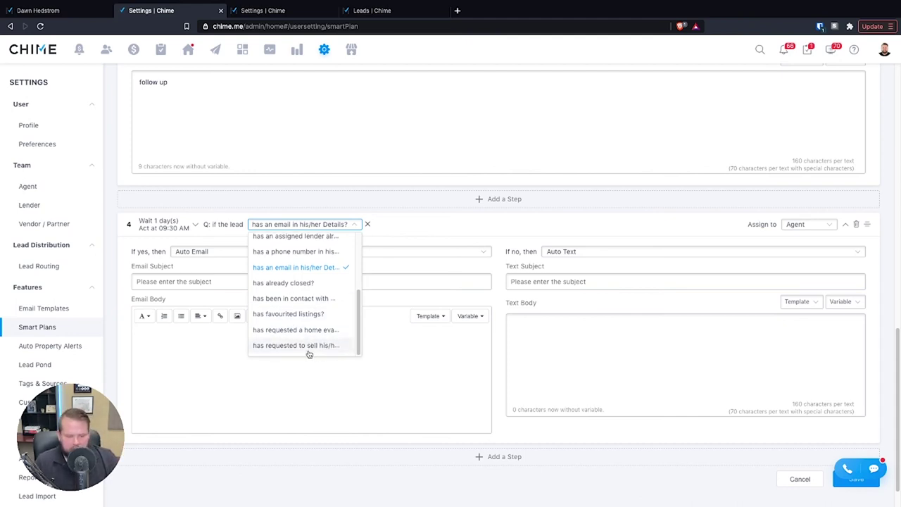
scroll(303, 342, "up", 2)
scroll(306, 320, "up", 2)
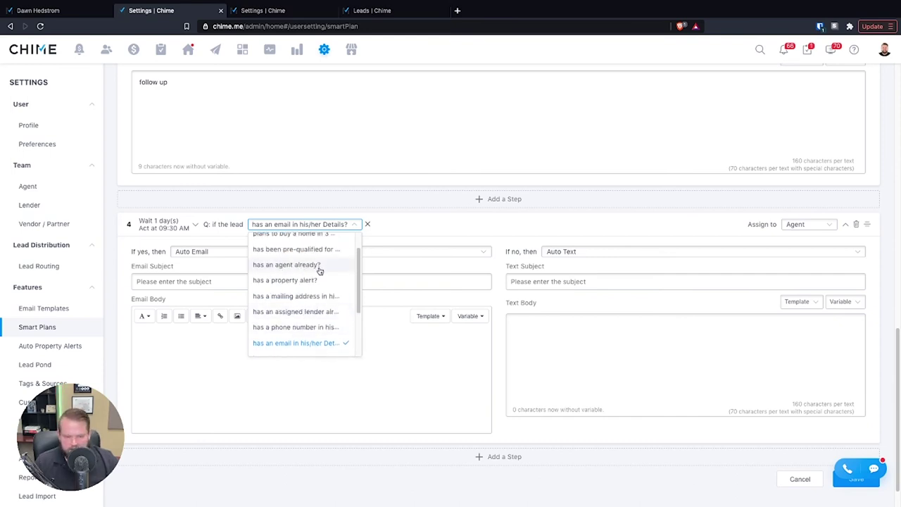
left_click(512, 233)
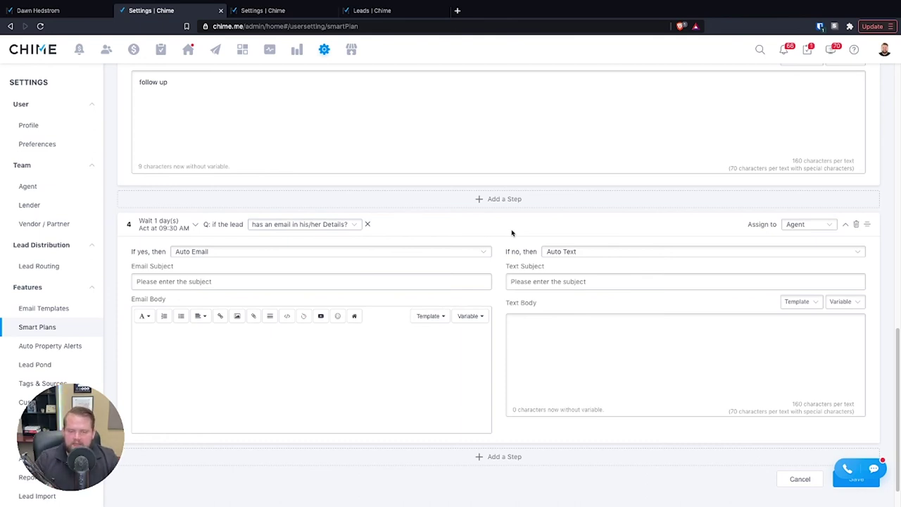
scroll(510, 247, "up", 15)
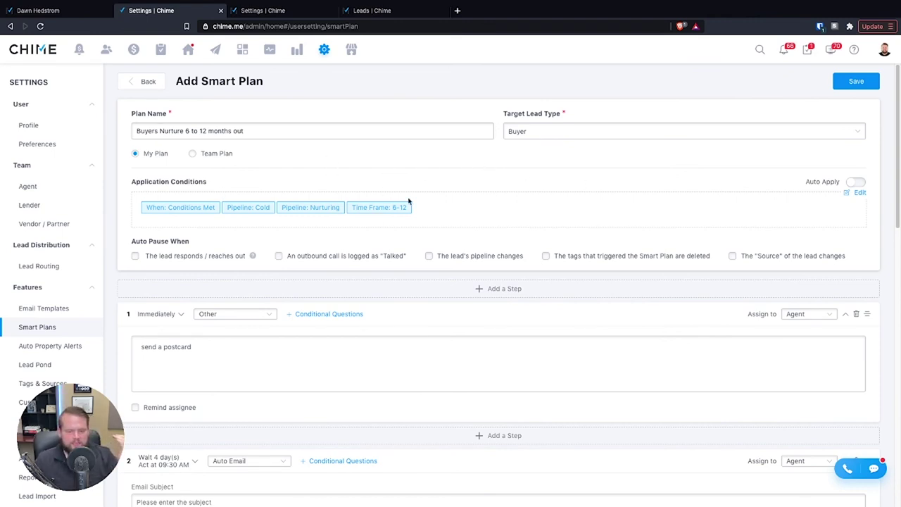
scroll(385, 191, "down", 5)
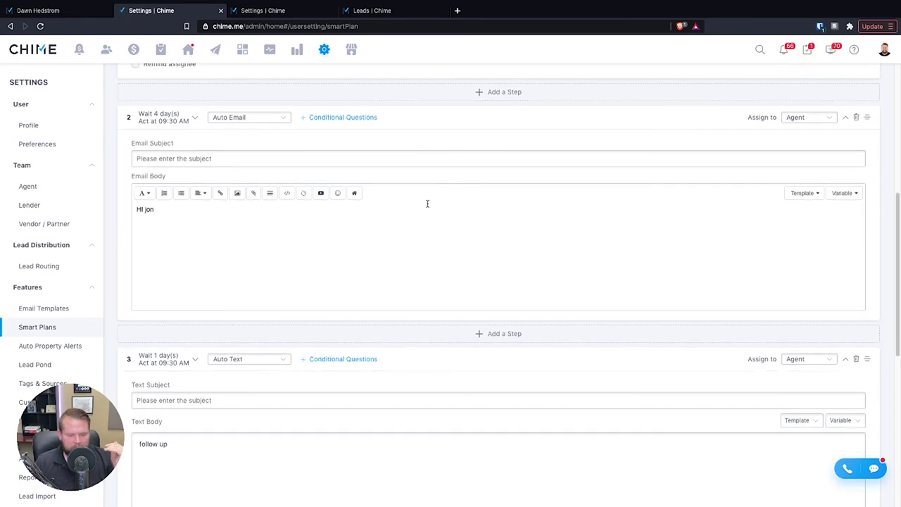
scroll(288, 350, "up", 3)
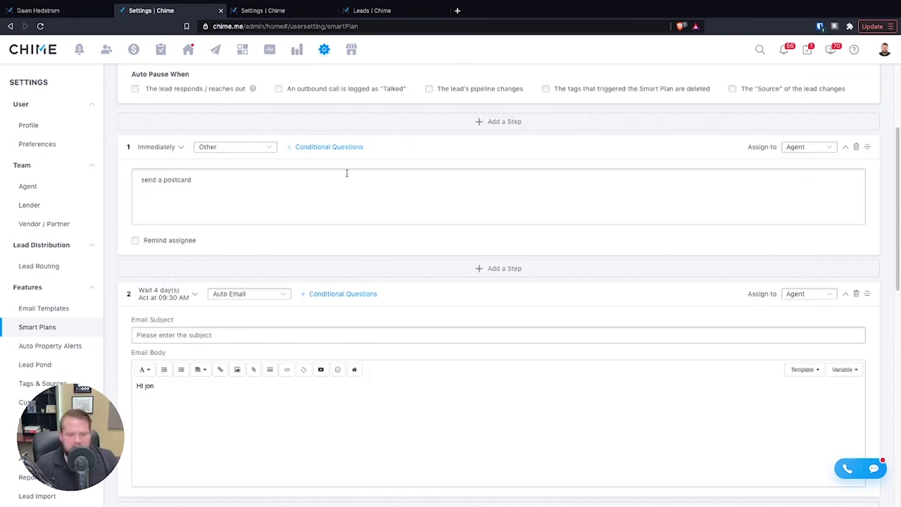
scroll(373, 303, "up", 3)
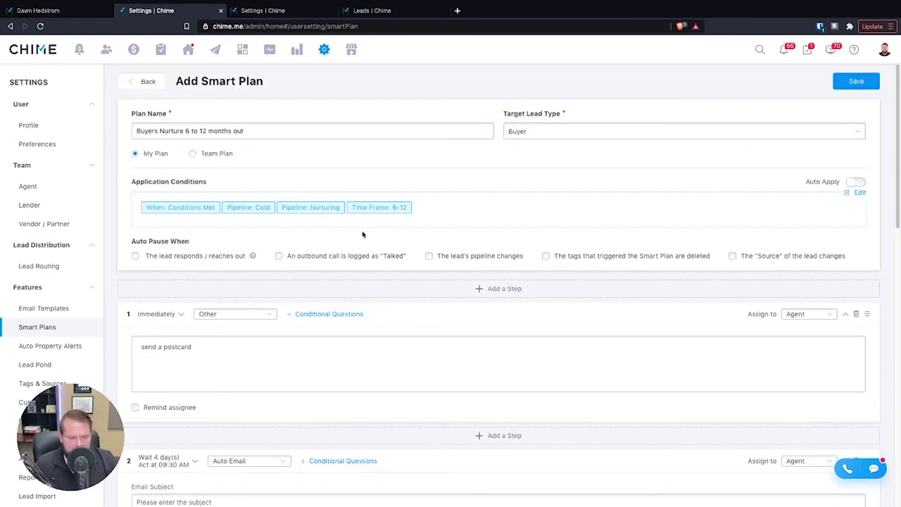
- From the other Settings tab, start a new plan from the New Year recurring category
left_click(303, 15)
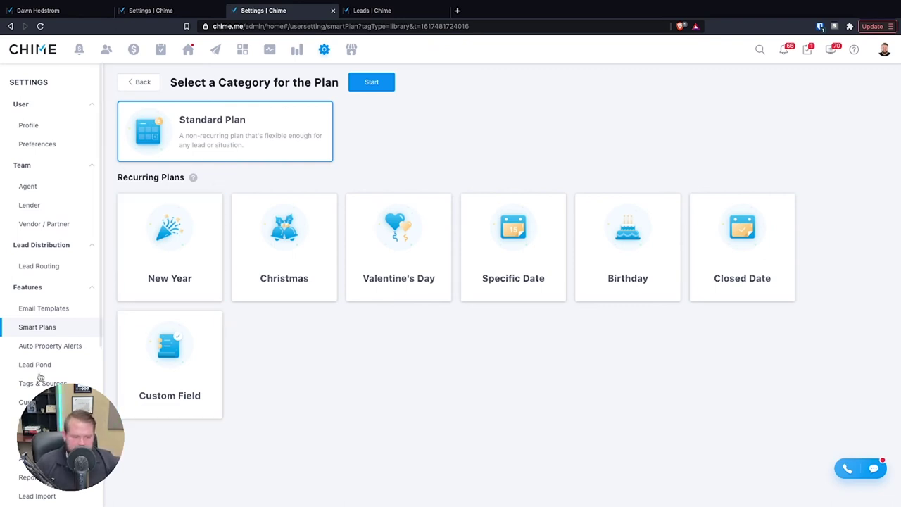
left_click(148, 292)
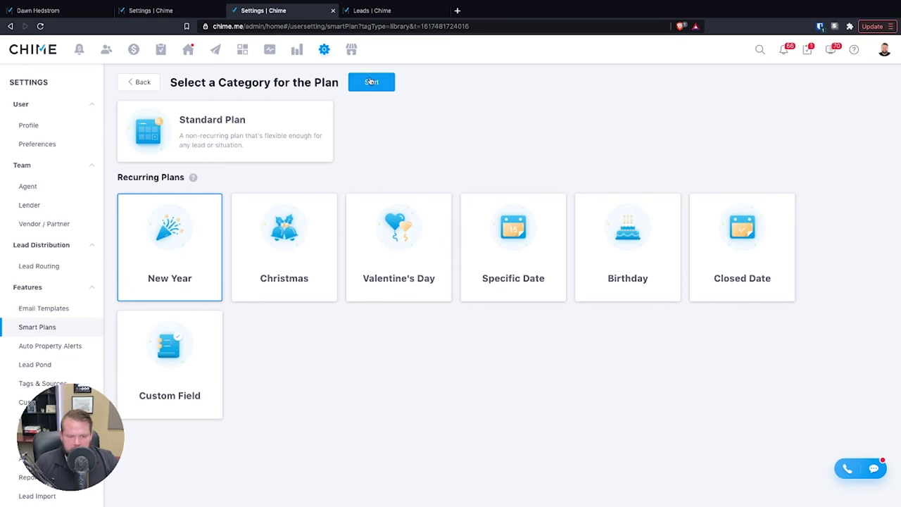
left_click(372, 82)
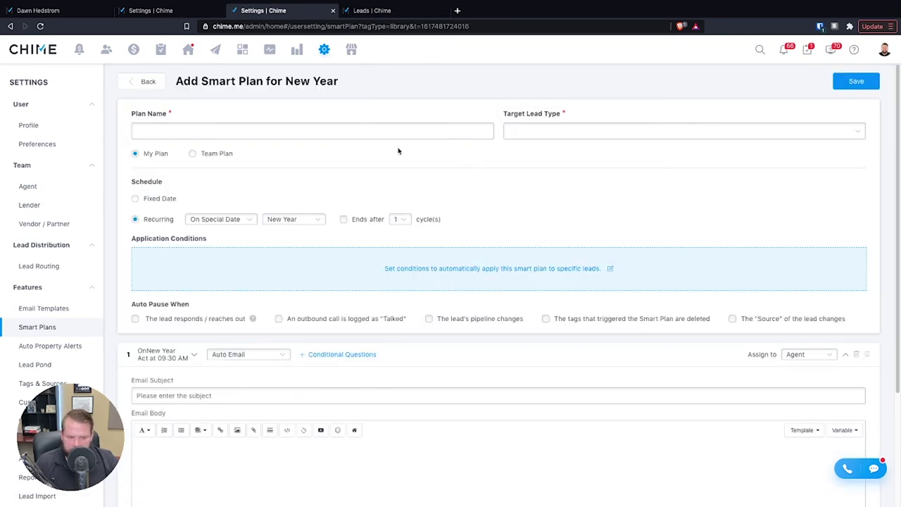
- Try a Fixed Date schedule, then switch to Recurring Monthly on the 9th, ending after 5 cycles
left_click(134, 200)
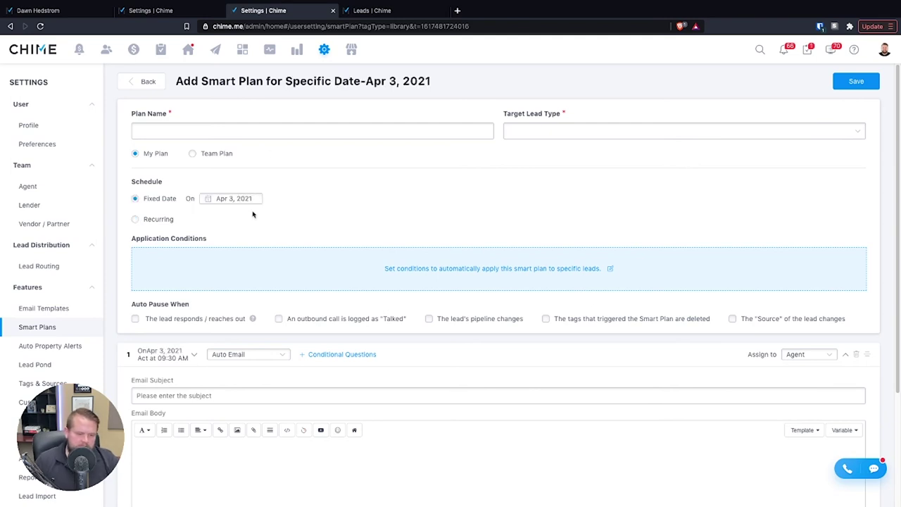
left_click(236, 198)
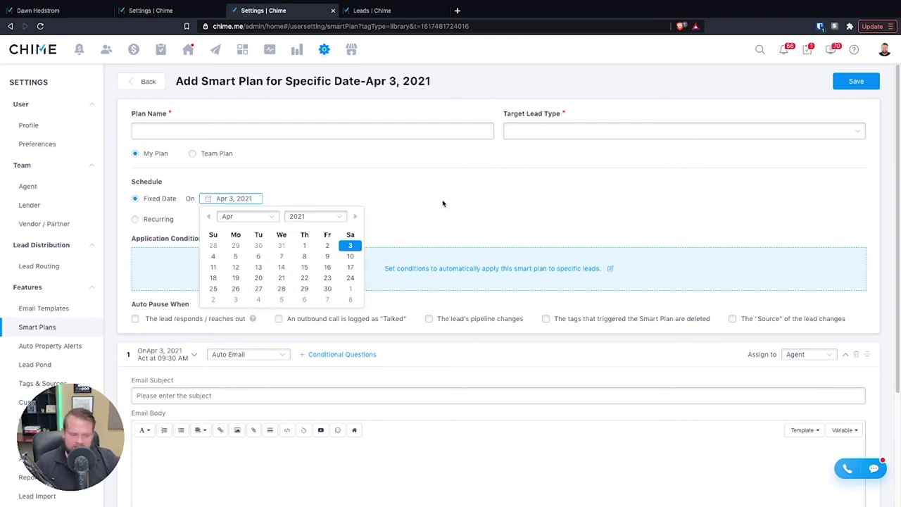
left_click(135, 219)
left_click(219, 221)
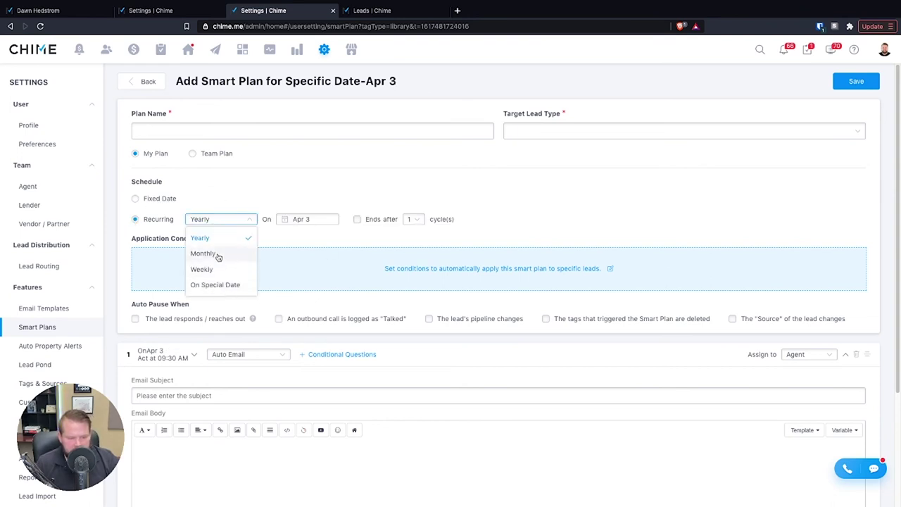
left_click(211, 255)
left_click(307, 219)
scroll(309, 317, "down", 2)
left_click(309, 316)
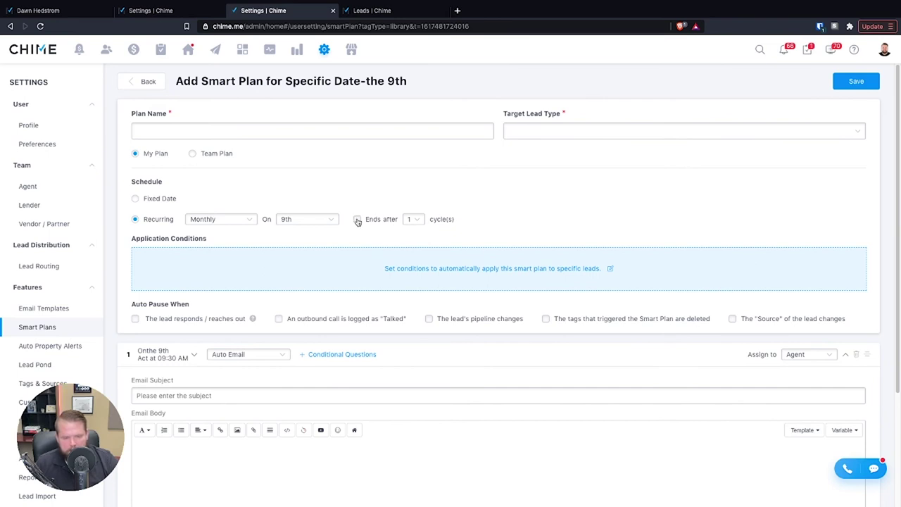
left_click(412, 219)
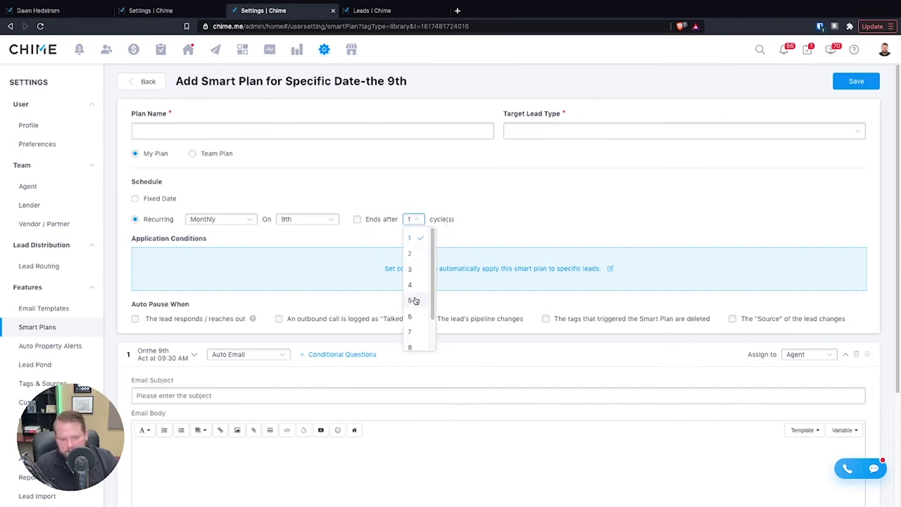
left_click(415, 301)
- Change the recurrence type to On Special Date and choose Closed Date
left_click(220, 219)
left_click(204, 287)
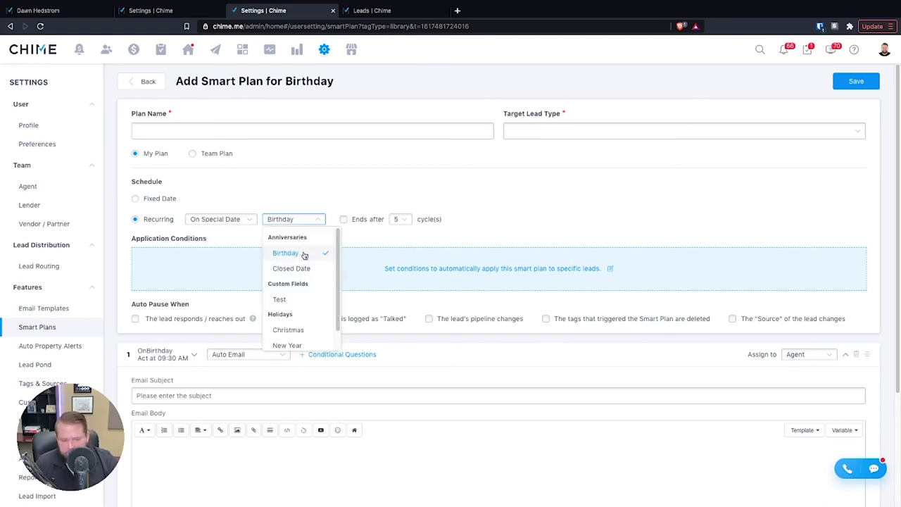
scroll(308, 331, "down", 1)
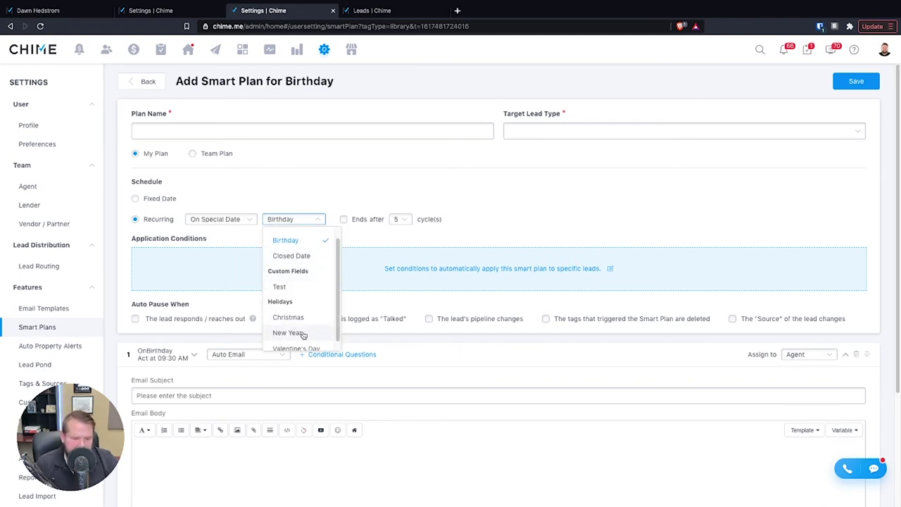
scroll(308, 331, "up", 1)
left_click(310, 256)
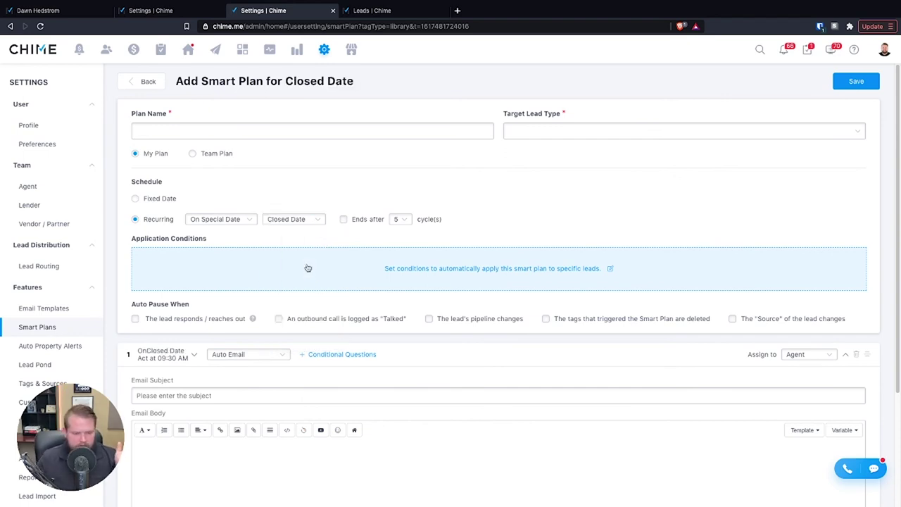
scroll(276, 210, "down", 1)
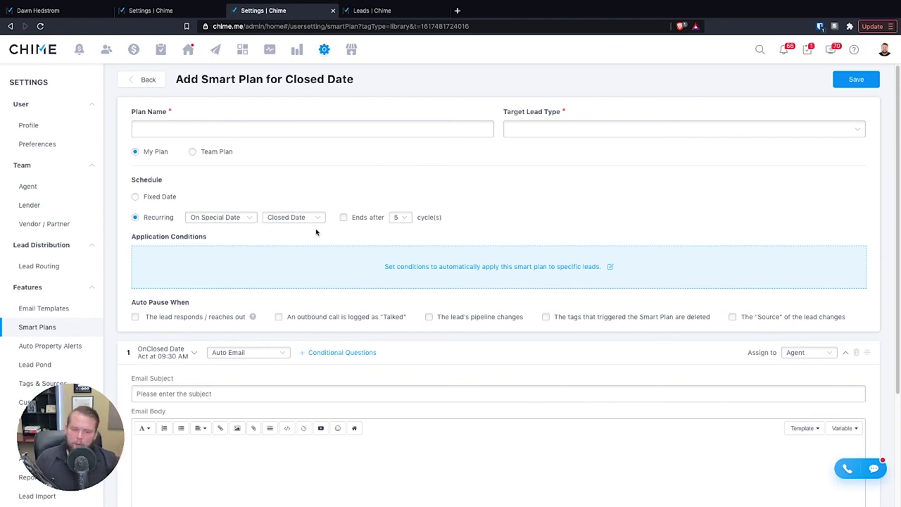
- Set Target Lead Type to All and name the plan 'closed leads'
left_click(561, 127)
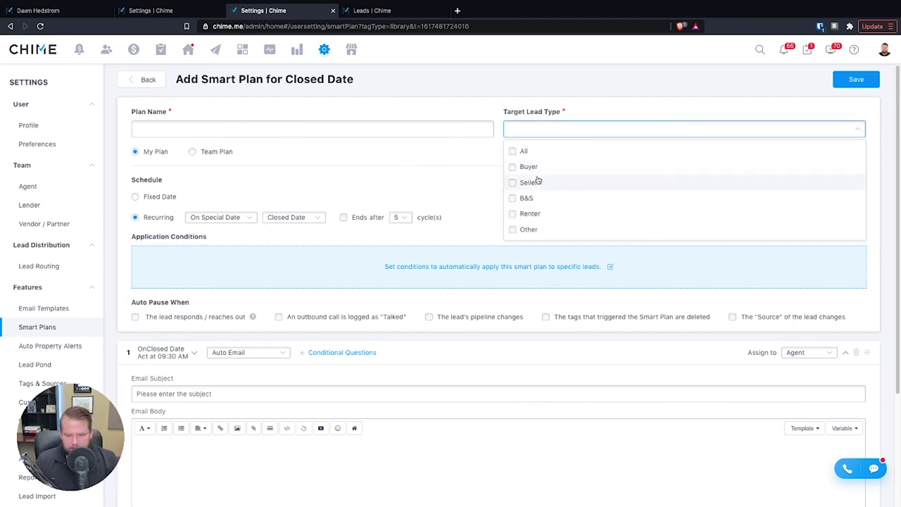
left_click(512, 153)
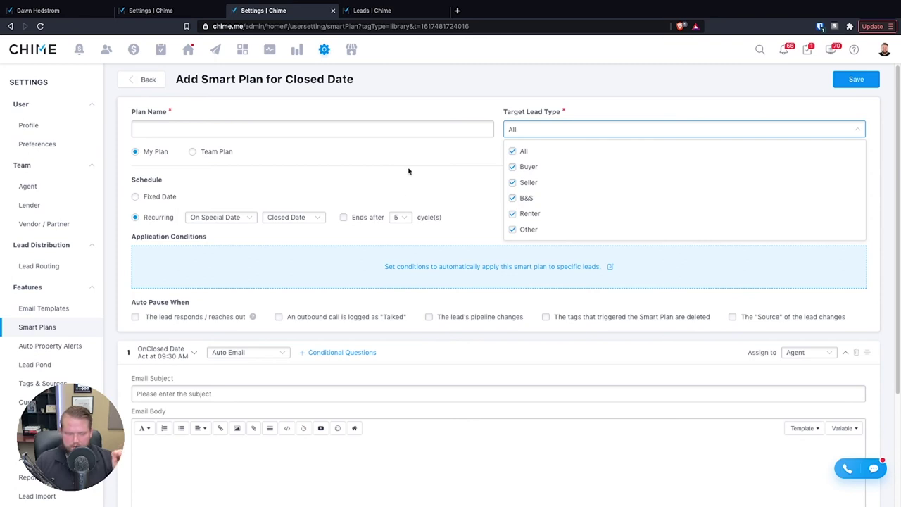
left_click(278, 185)
left_click(243, 130)
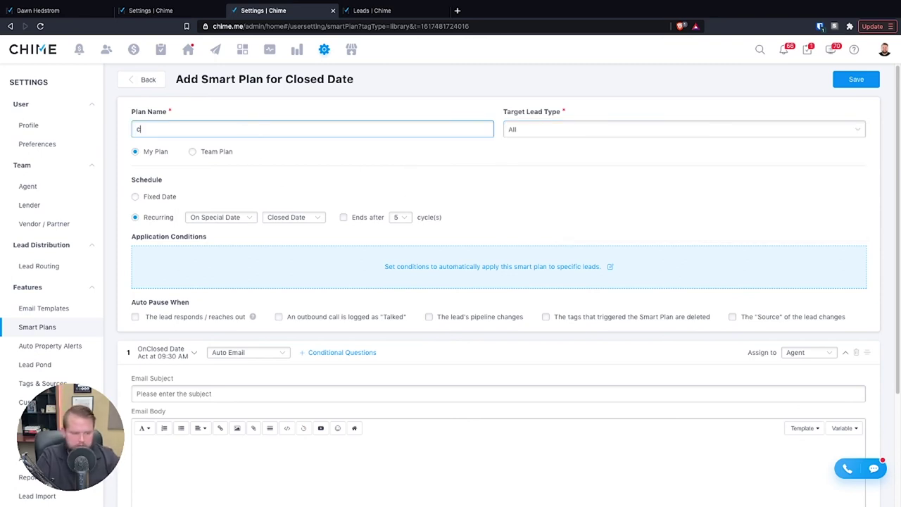
type("closed leads")
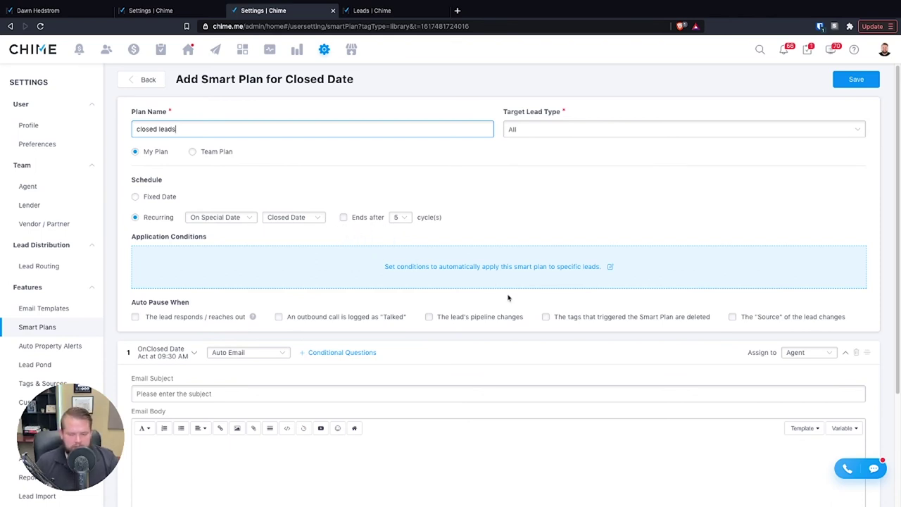
- Add a Pipeline Closed application condition, save it, and turn Auto Apply on
left_click(487, 277)
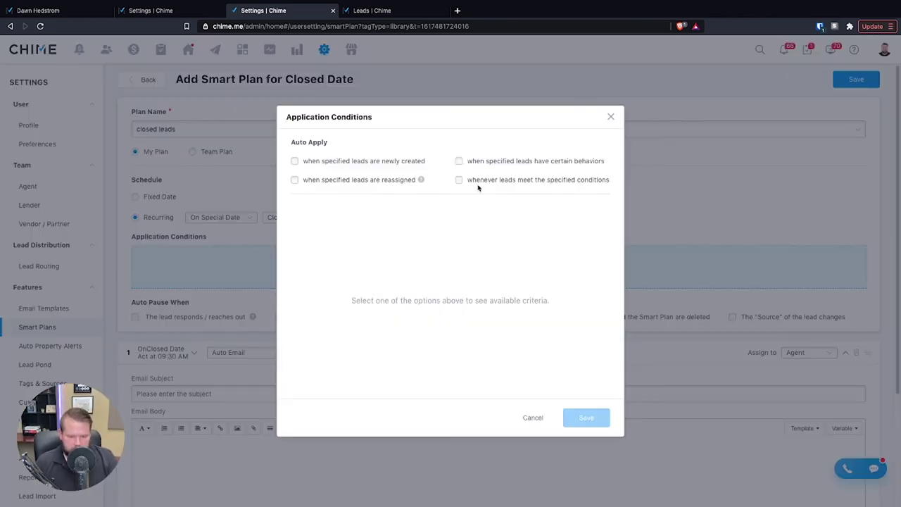
left_click(459, 180)
left_click(368, 243)
scroll(362, 345, "down", 2)
left_click(352, 360)
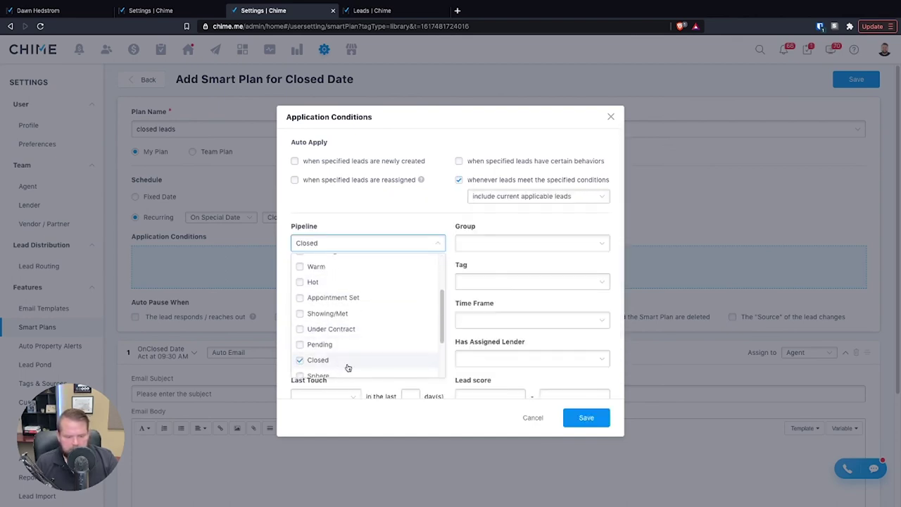
left_click(592, 420)
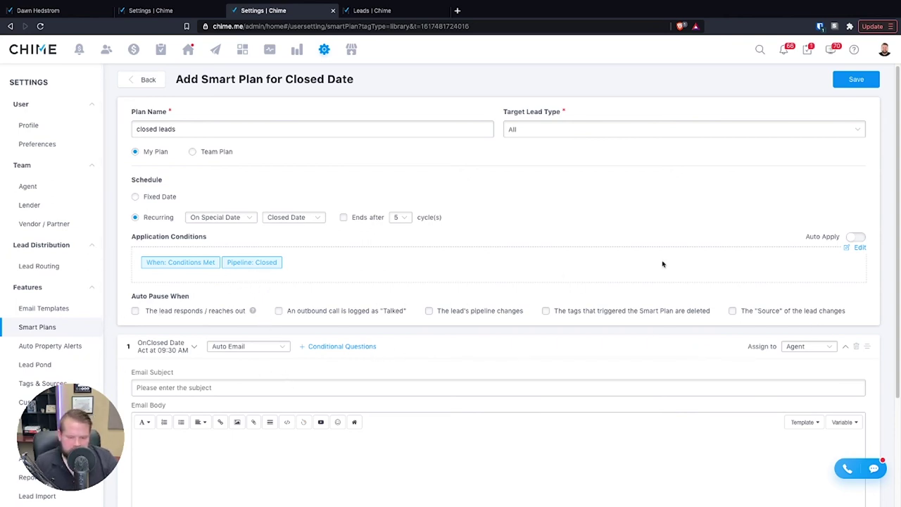
left_click(856, 238)
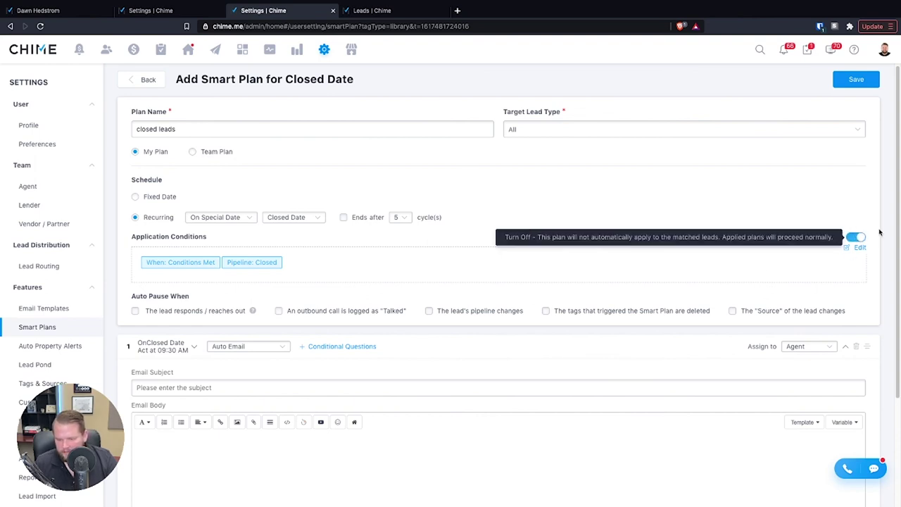
scroll(432, 261, "down", 1)
left_click(246, 271)
- Make step 1 an Other task with the message 'semd custom CMA'
scroll(290, 349, "down", 3)
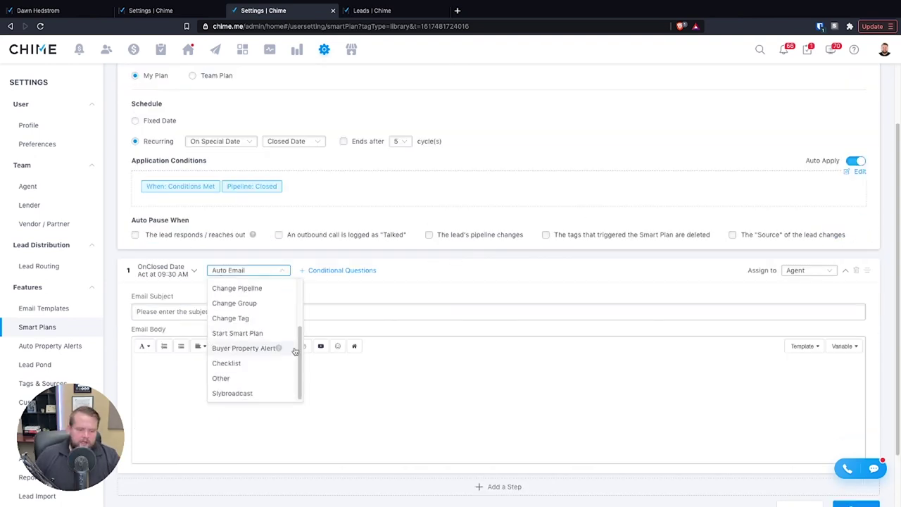
left_click(238, 377)
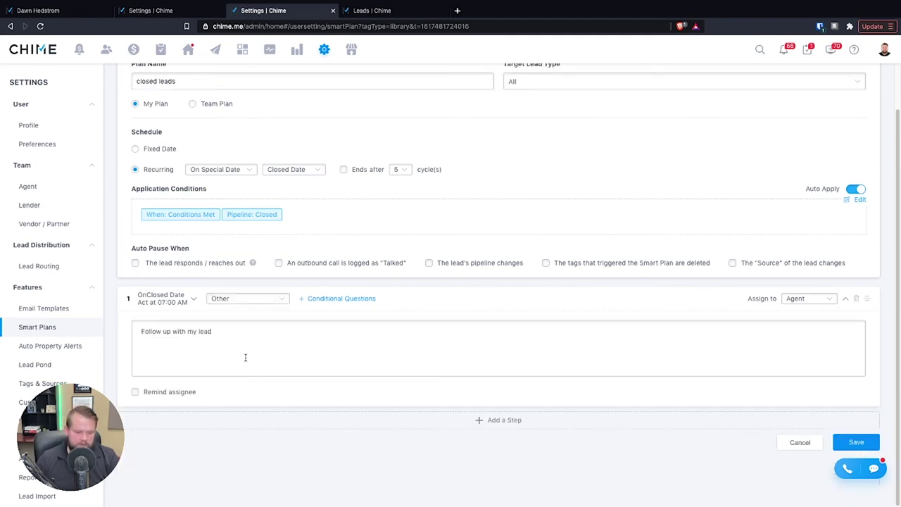
left_click(249, 359)
type("semd")
type(" custom CMA")
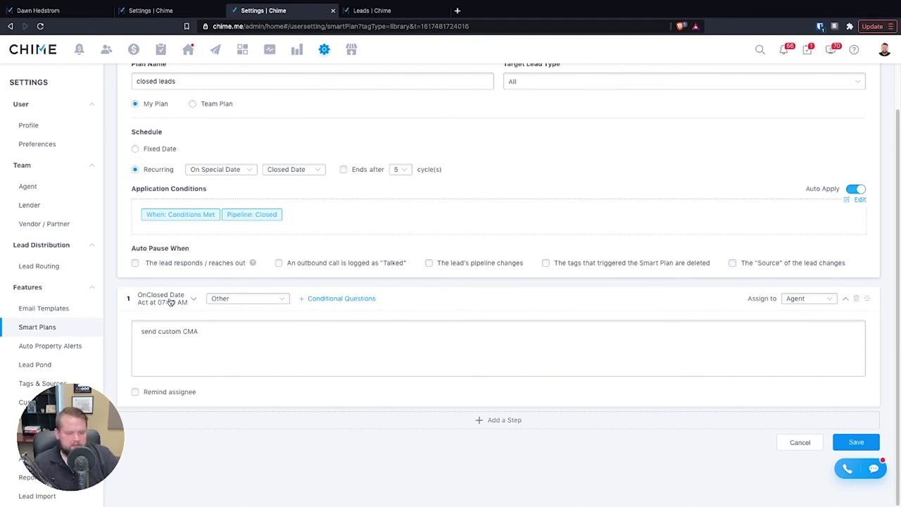
- Time step 1 for 2 days before Closed Date at 07:00 AM
left_click(174, 303)
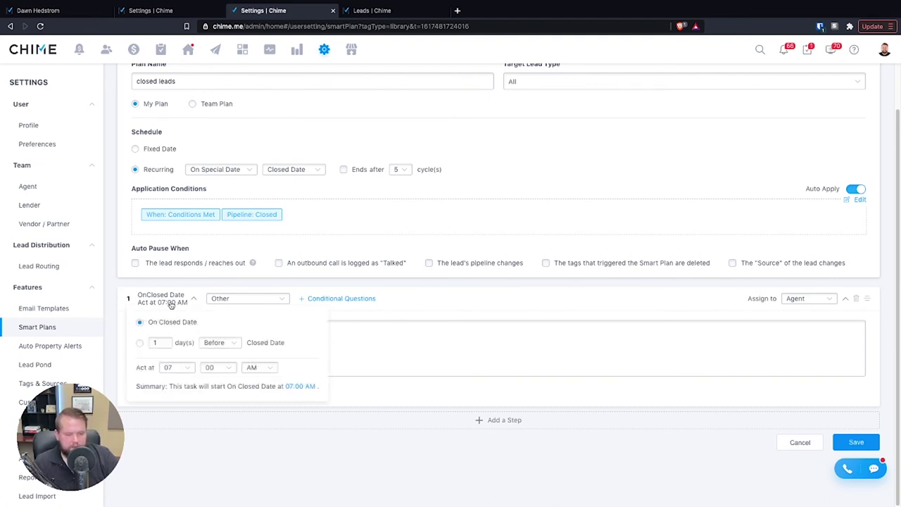
left_click(140, 343)
left_click(156, 342)
left_click(151, 378)
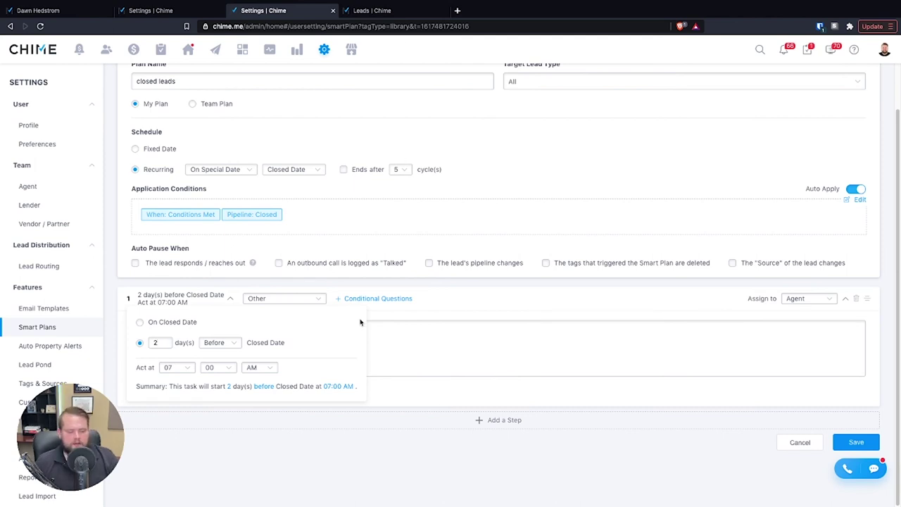
left_click(211, 344)
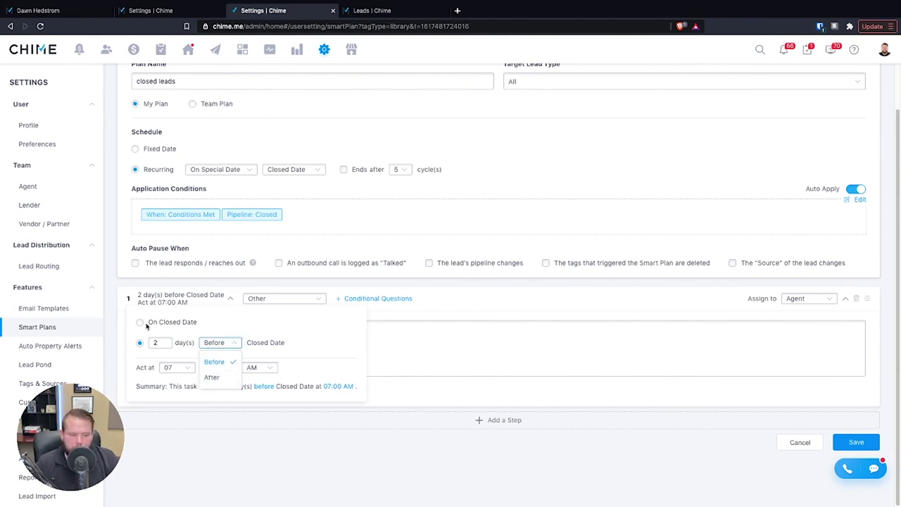
left_click(167, 323)
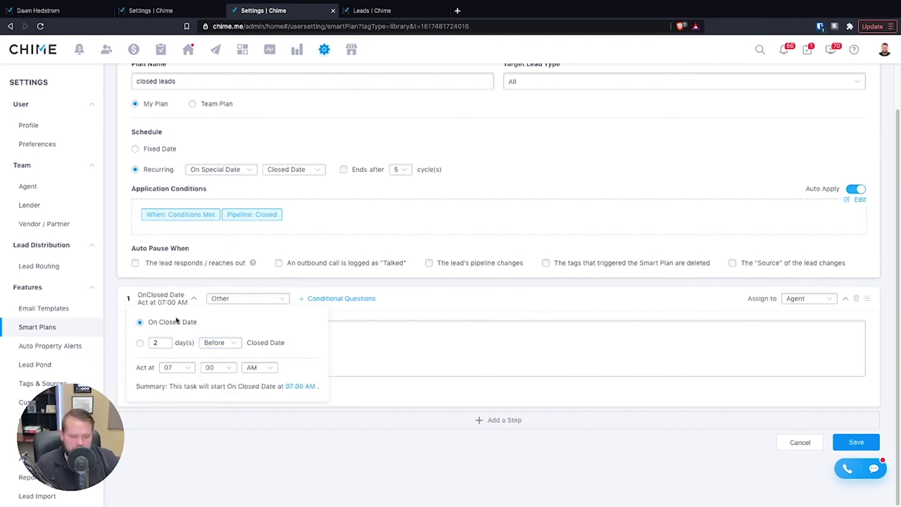
left_click(140, 343)
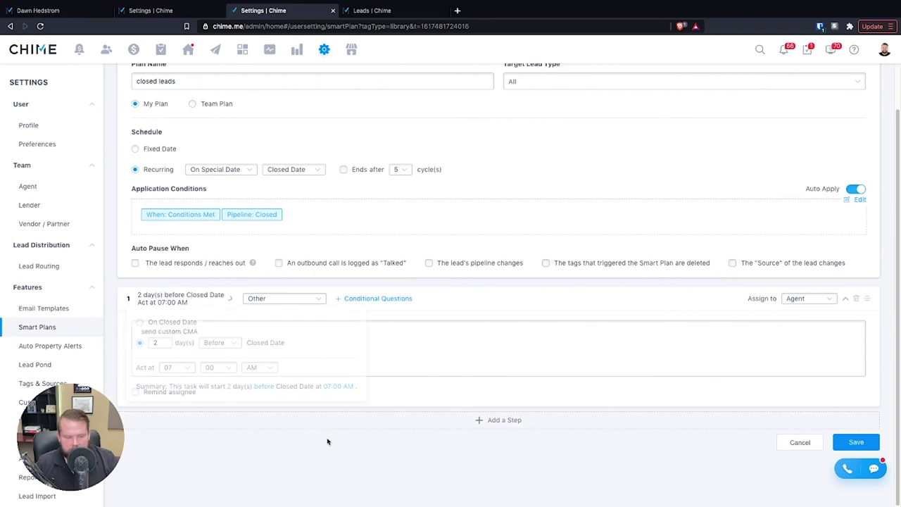
- Add a second step that waits 2 days and acts at 09:07 AM
left_click(479, 420)
scroll(282, 408, "down", 1)
left_click(147, 380)
double_click(173, 445)
type("2")
left_click(222, 460)
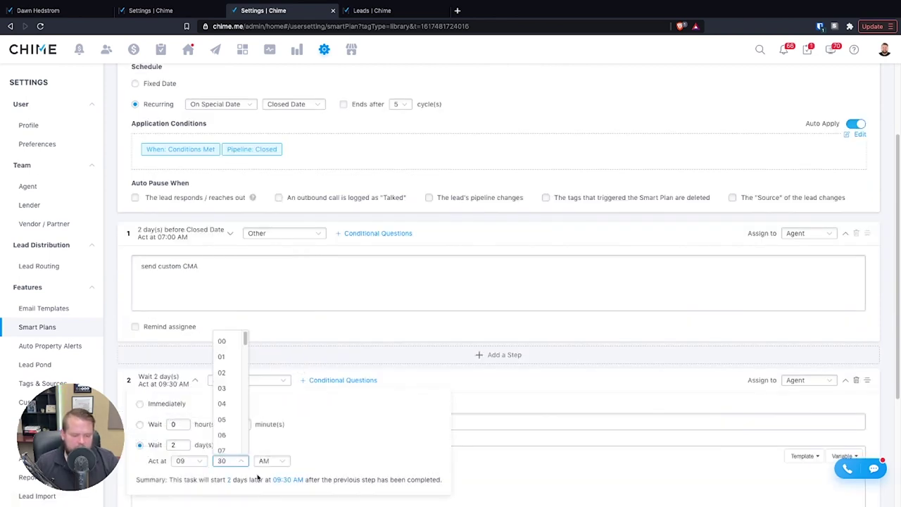
left_click(226, 449)
- Make step 2 an Auto Text whose body reads 'Happy'
scroll(441, 426, "down", 1)
left_click(272, 296)
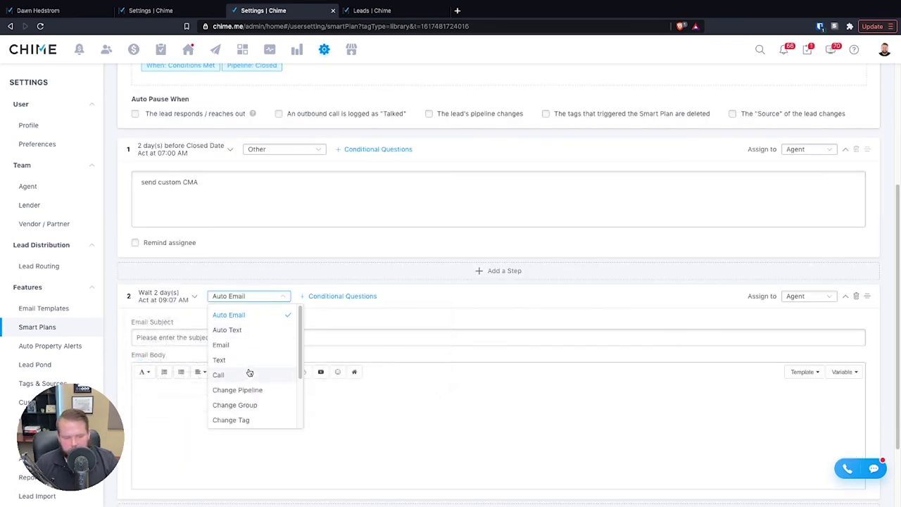
left_click(237, 331)
left_click(204, 412)
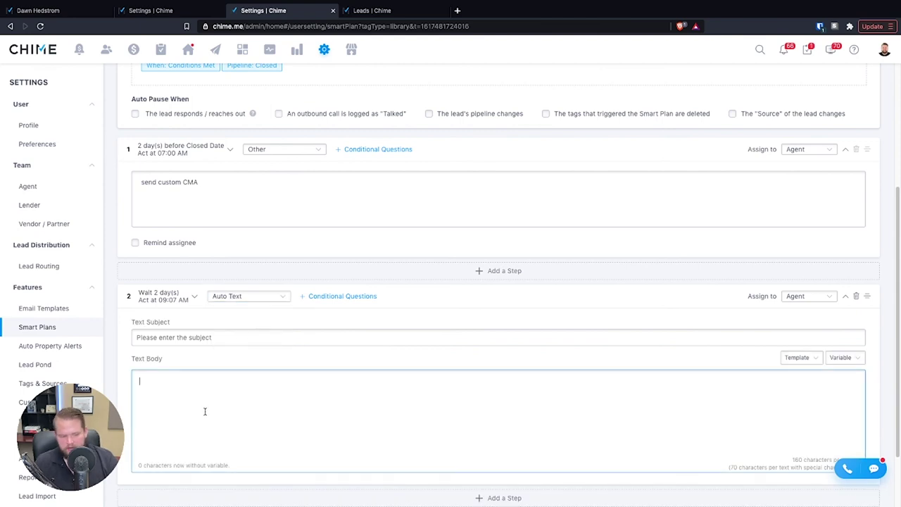
type("Haod")
key("BackSpace")
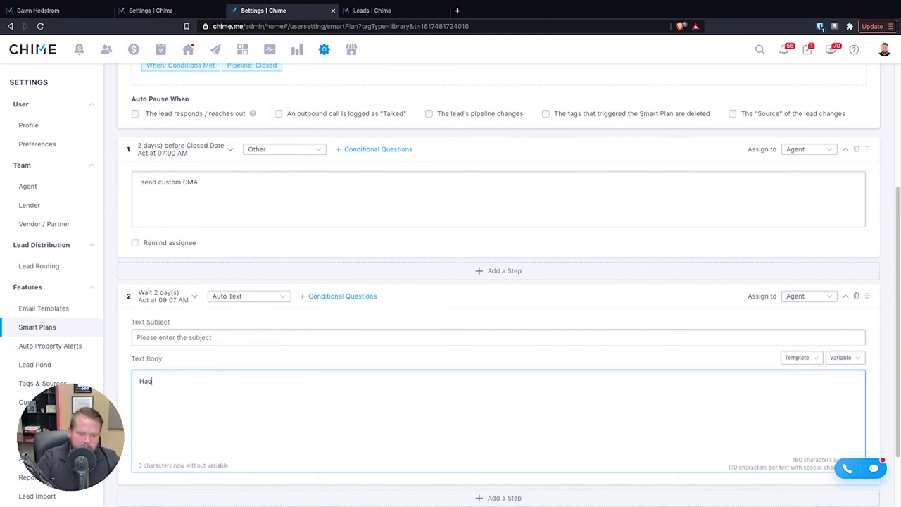
type("py")
scroll(269, 404, "down", 2)
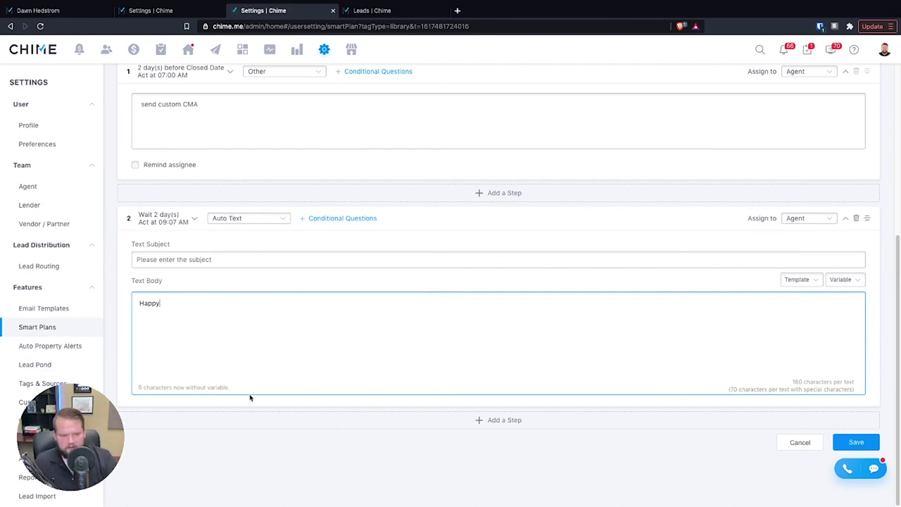
scroll(248, 396, "up", 5)
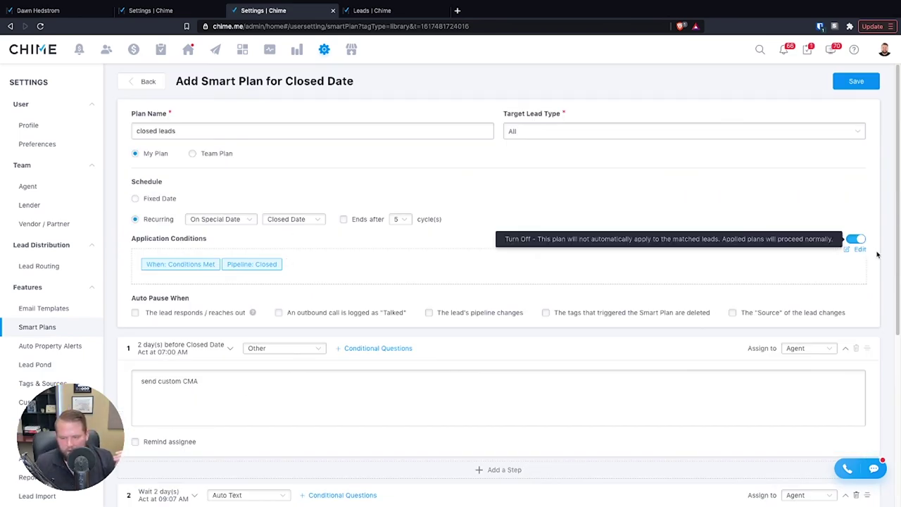
- Review the Application Conditions, close them unchanged, and go back to the Smart Plans list
left_click(859, 250)
scroll(486, 355, "down", 1)
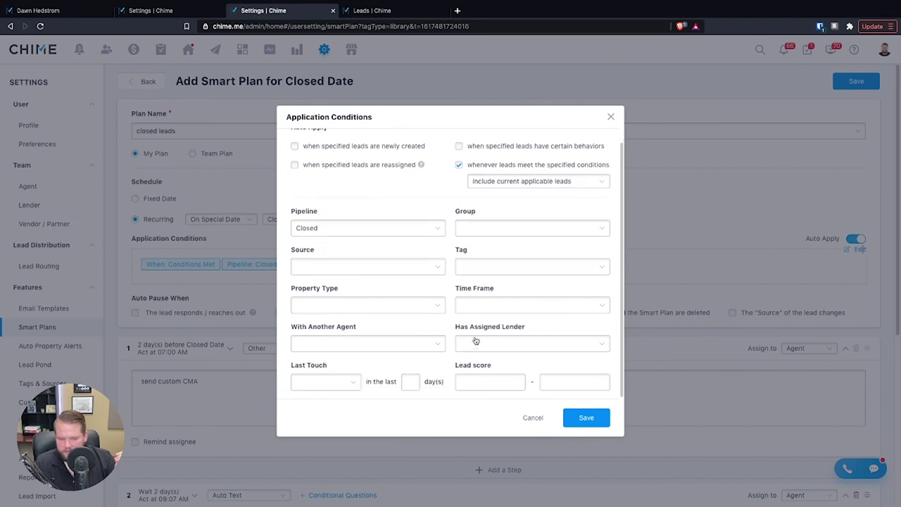
left_click(610, 117)
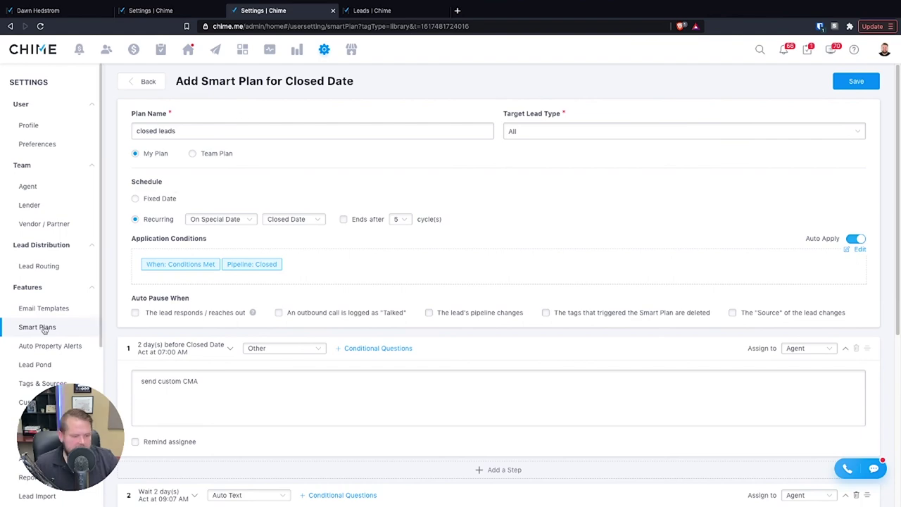
left_click(69, 332)
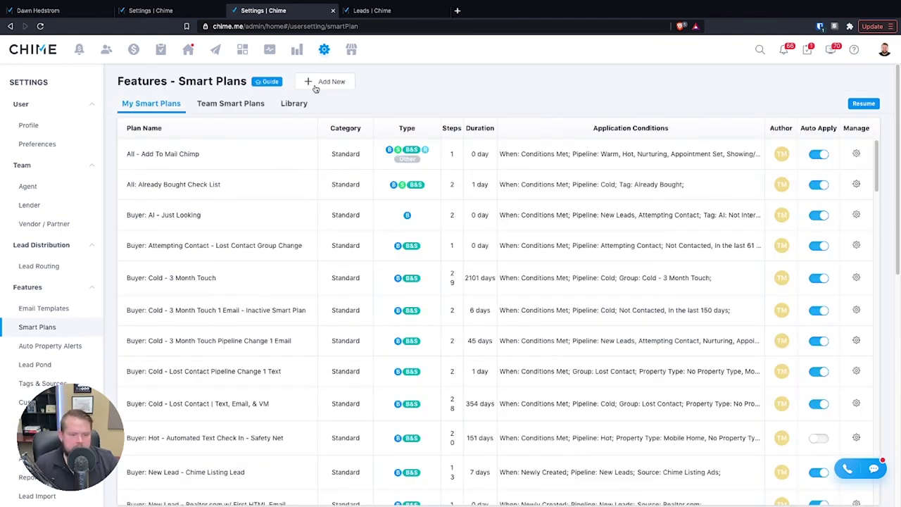
- Browse the Smart Plans Library and preview the Home Anniversary Card (2 Years) plan, then close it
left_click(295, 104)
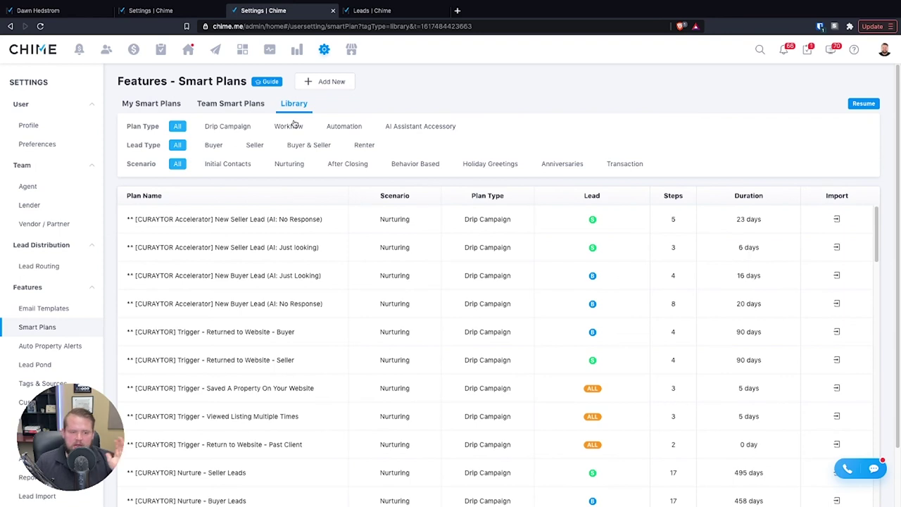
scroll(587, 288, "down", 10)
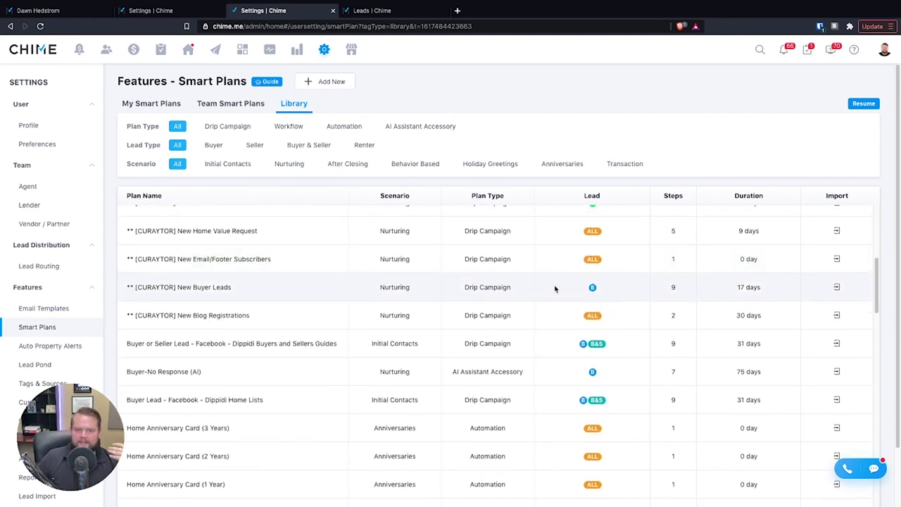
scroll(555, 288, "down", 8)
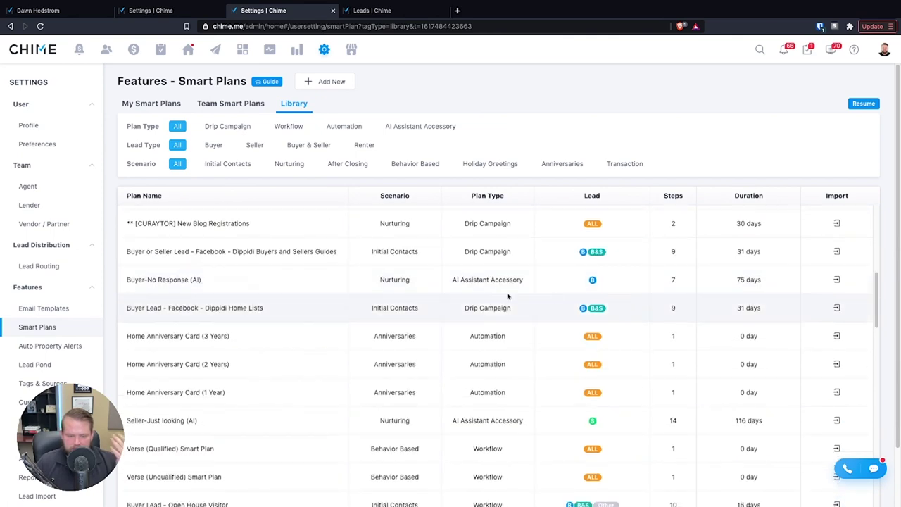
scroll(388, 261, "up", 1)
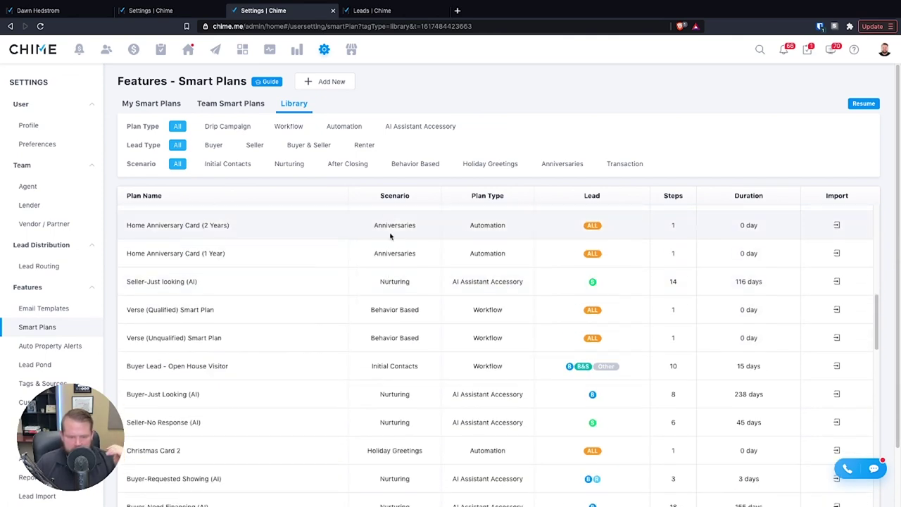
left_click(190, 226)
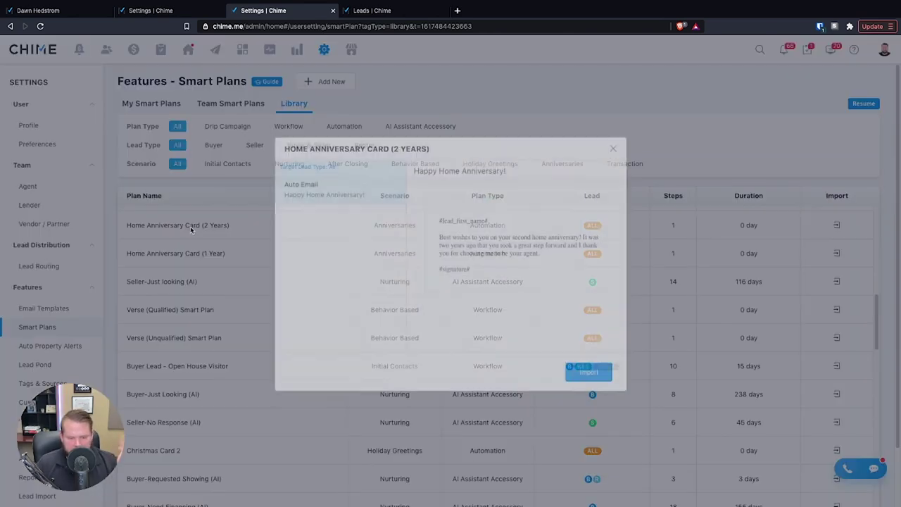
scroll(563, 315, "down", 1)
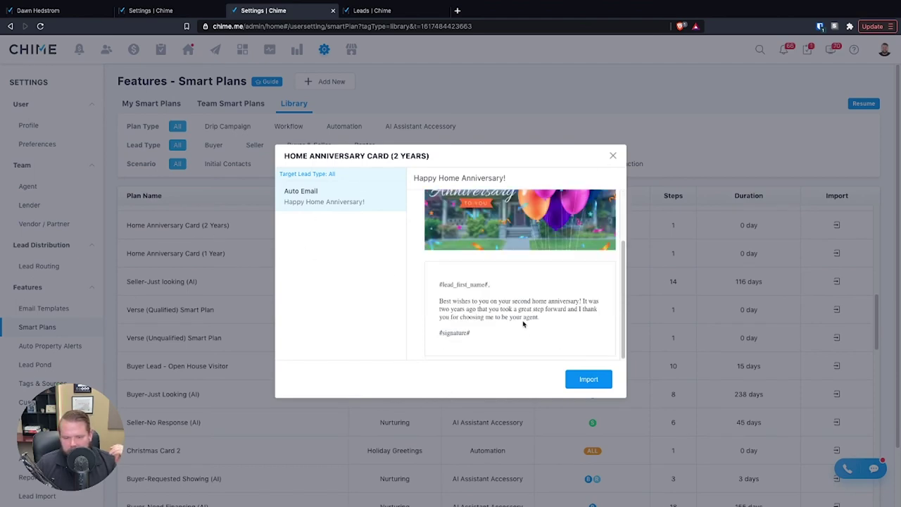
scroll(525, 328, "up", 1)
left_click(613, 156)
scroll(211, 368, "up", 5)
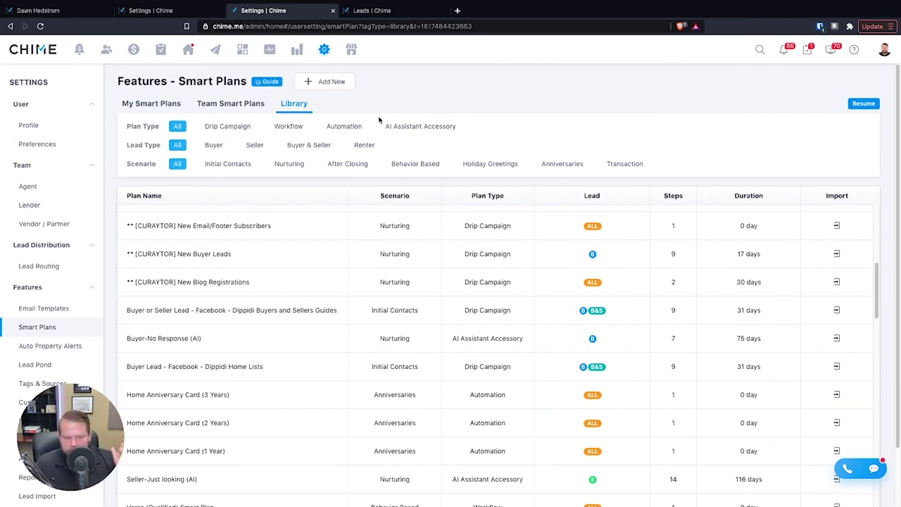
left_click(241, 131)
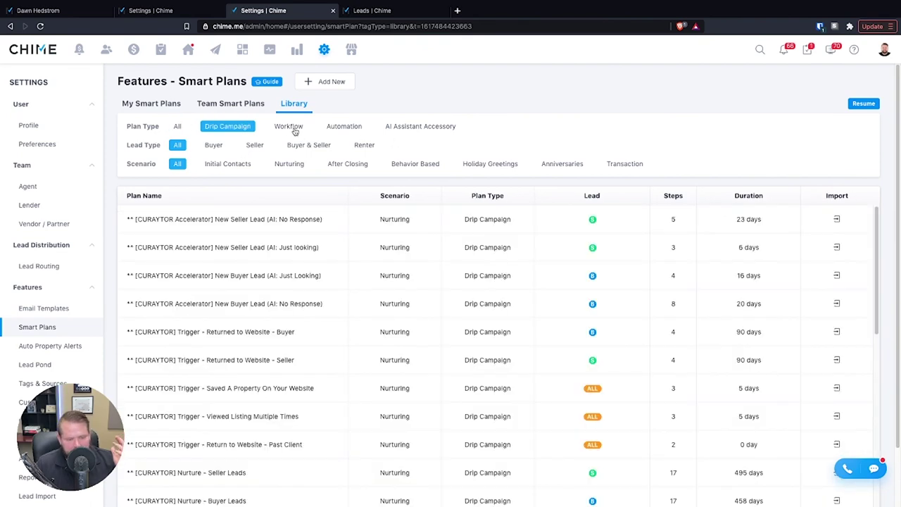
left_click(295, 132)
left_click(351, 127)
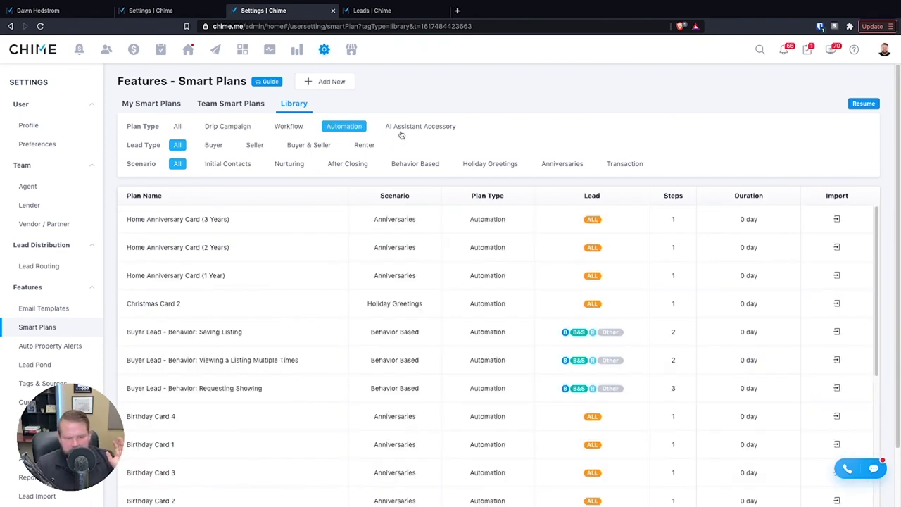
left_click(401, 131)
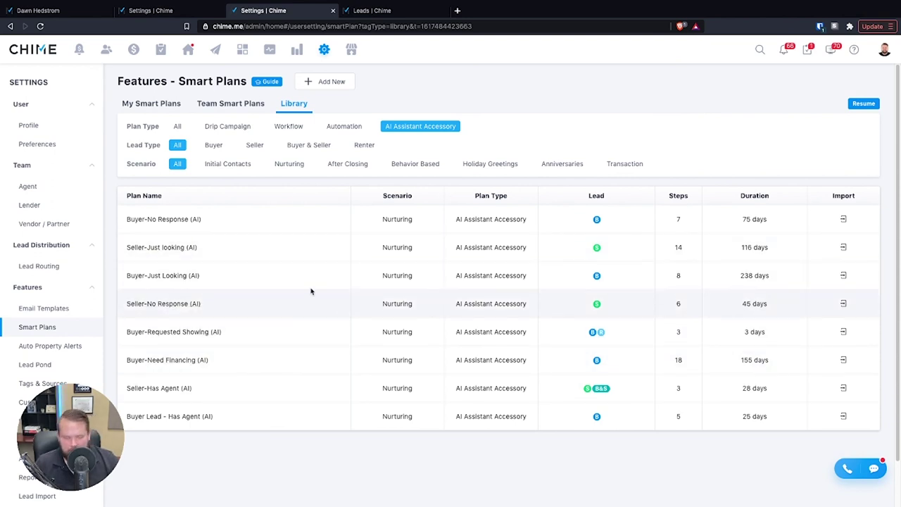
left_click(213, 144)
left_click(227, 164)
left_click(178, 163)
left_click(177, 144)
left_click(178, 126)
left_click(255, 144)
left_click(314, 146)
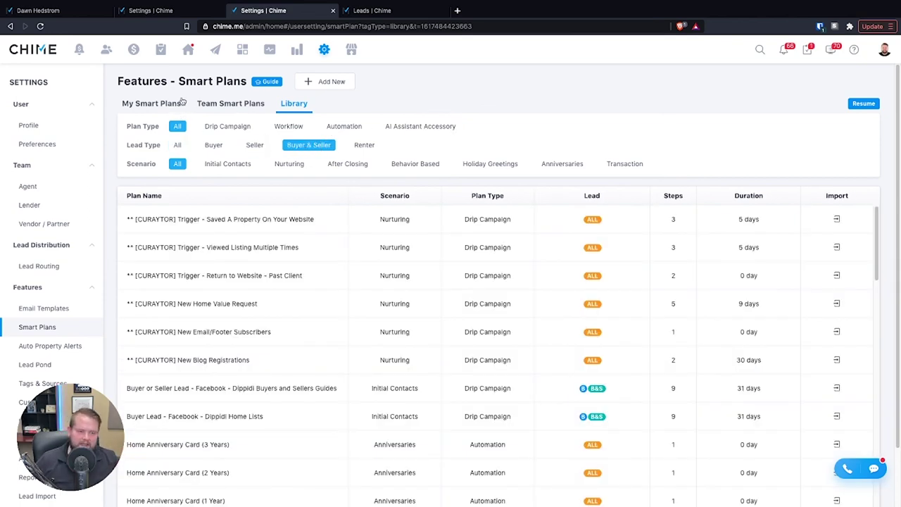
left_click(182, 102)
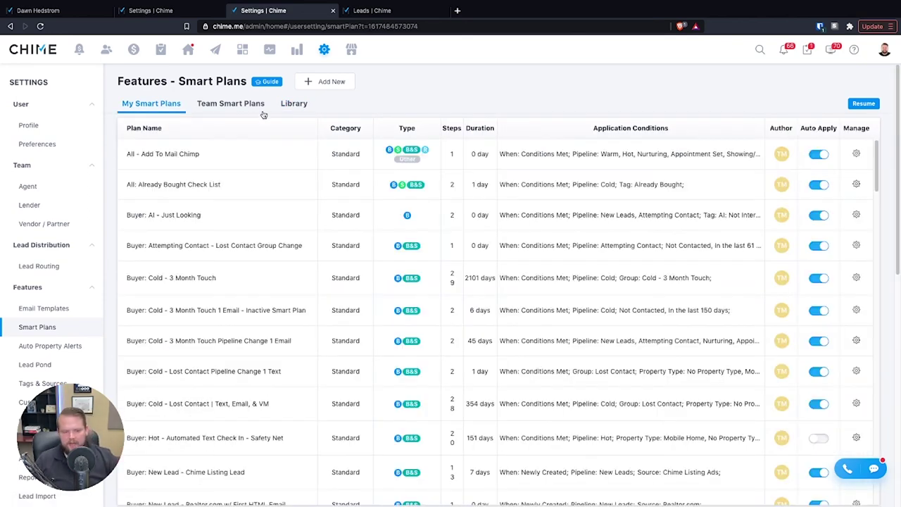
left_click(304, 104)
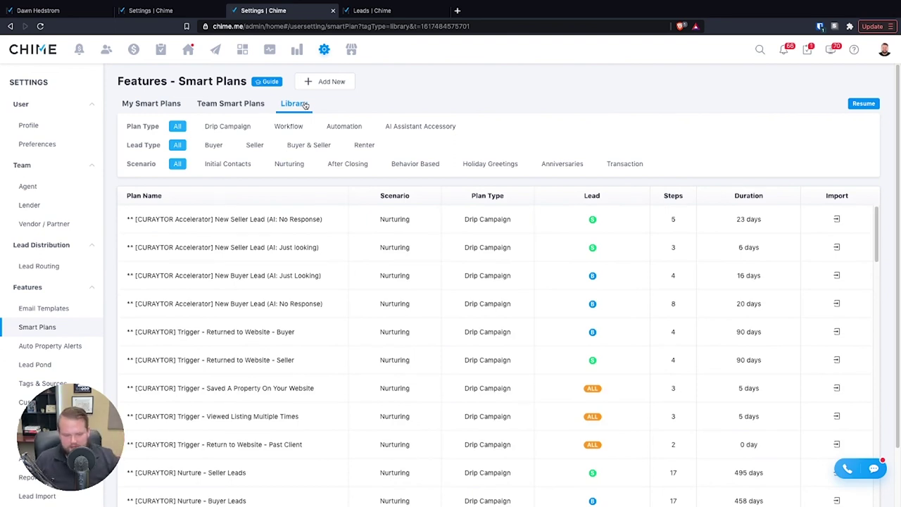